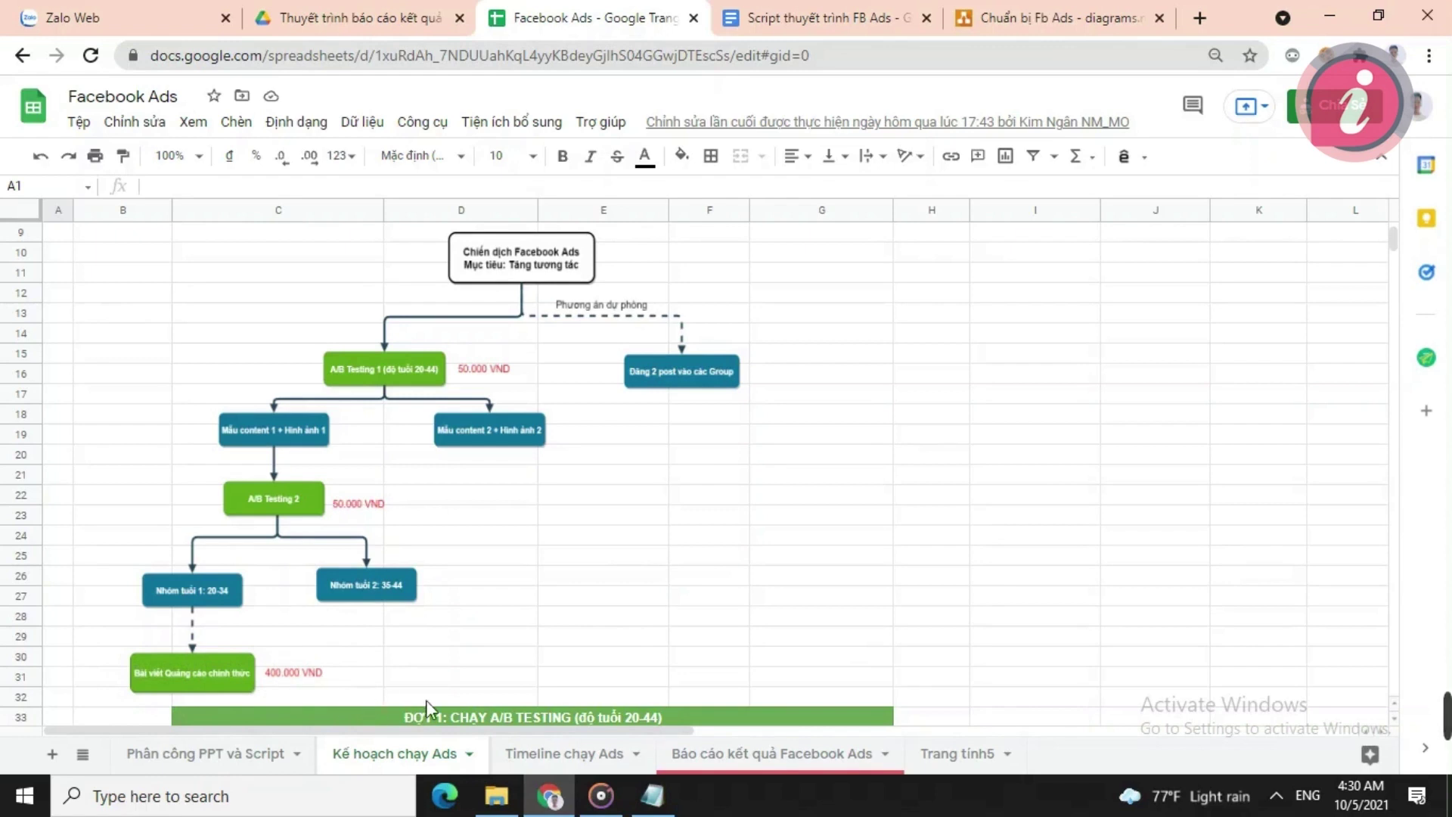
Review the whole schedule on the "Timeline chạy Ads" sheet, from the first task through the final dates and the reserve tasks.
{"action": "left_click", "coordinate": [563, 754]}
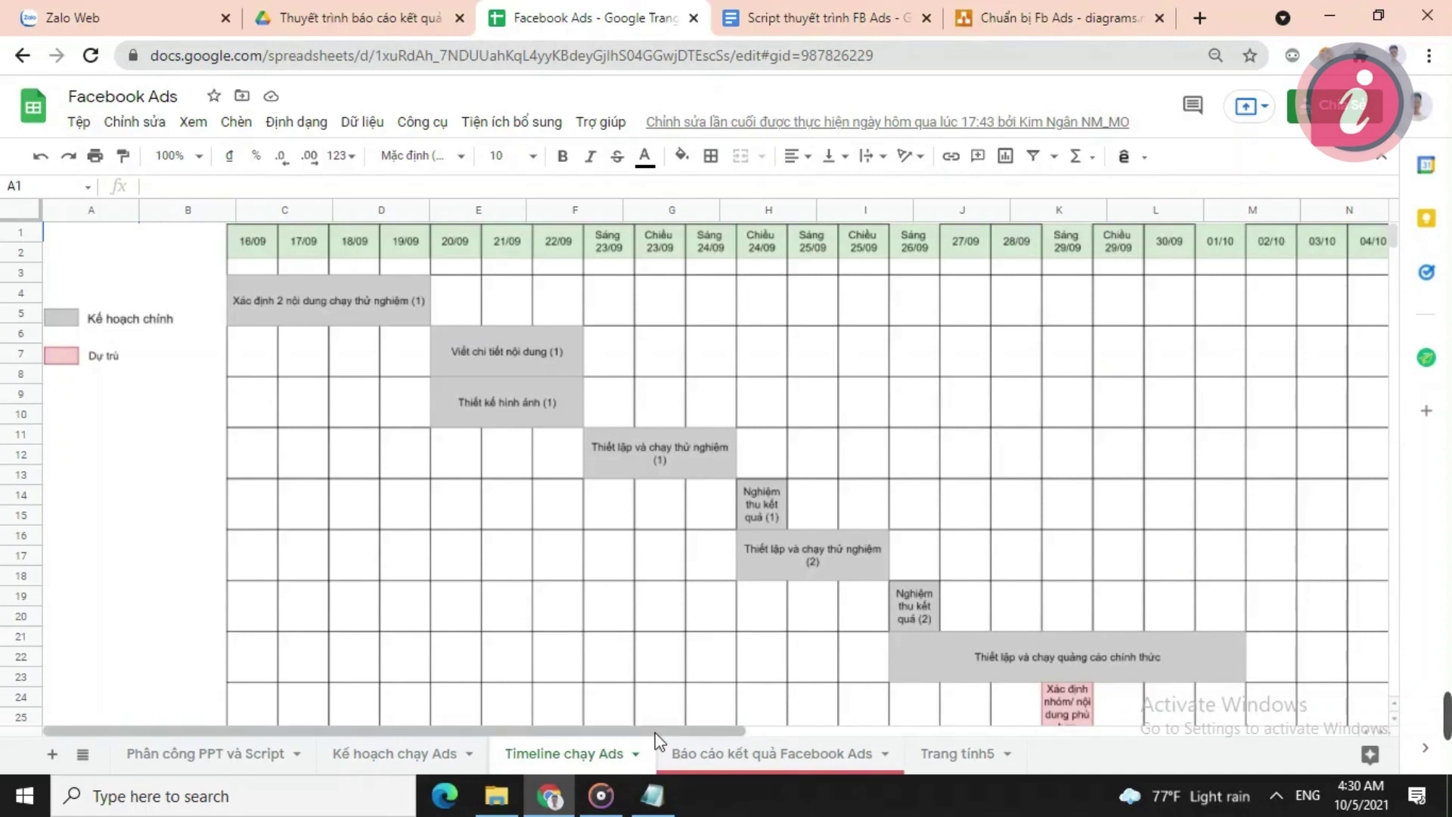
{"action": "left_click_drag", "start_coordinate": [656, 732], "coordinate": [771, 733]}
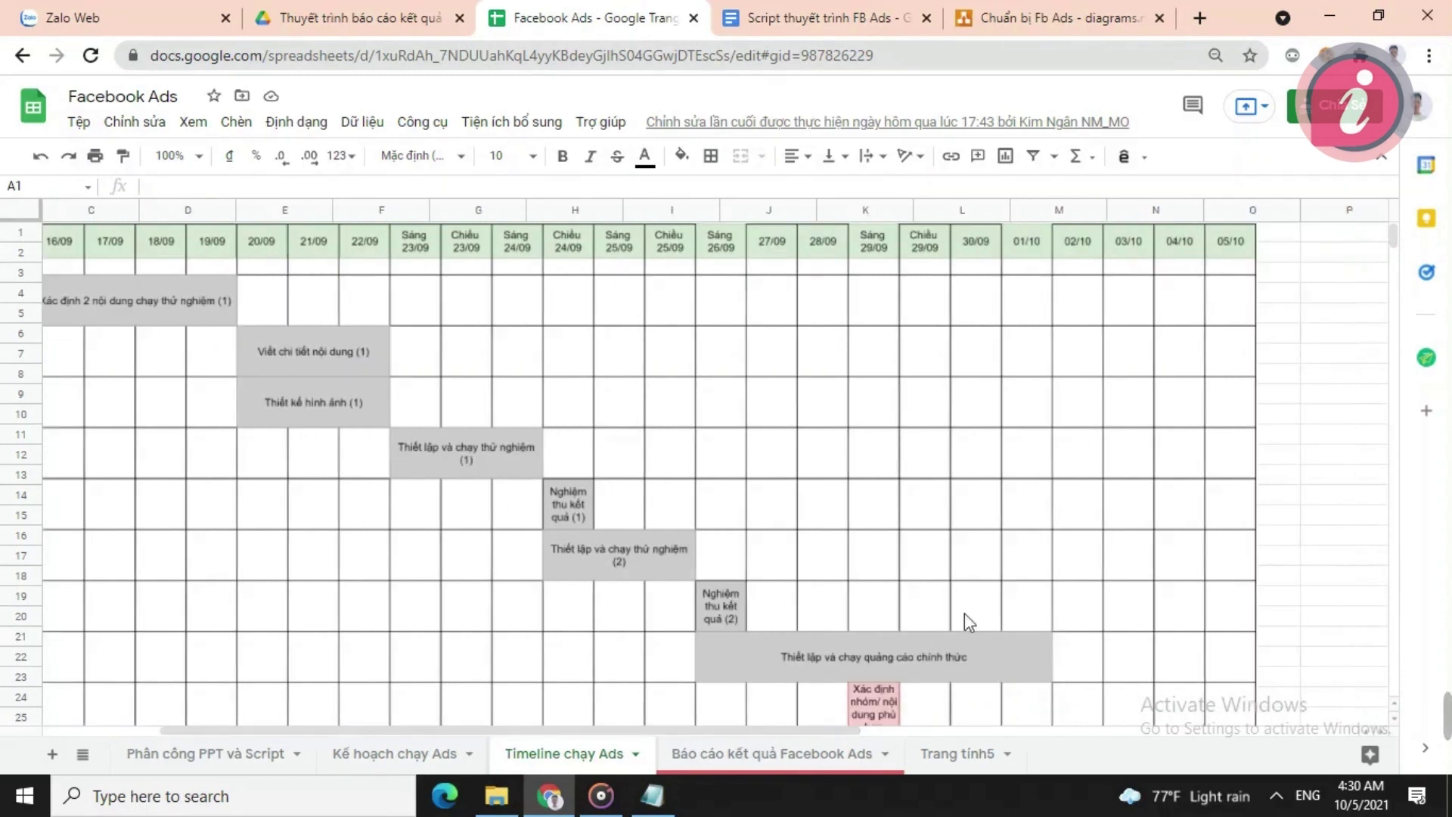
{"action": "scroll", "coordinate": [964, 613], "scroll_direction": "down", "scroll_amount": 2}
{"action": "scroll", "coordinate": [964, 613], "scroll_direction": "down", "scroll_amount": 1}
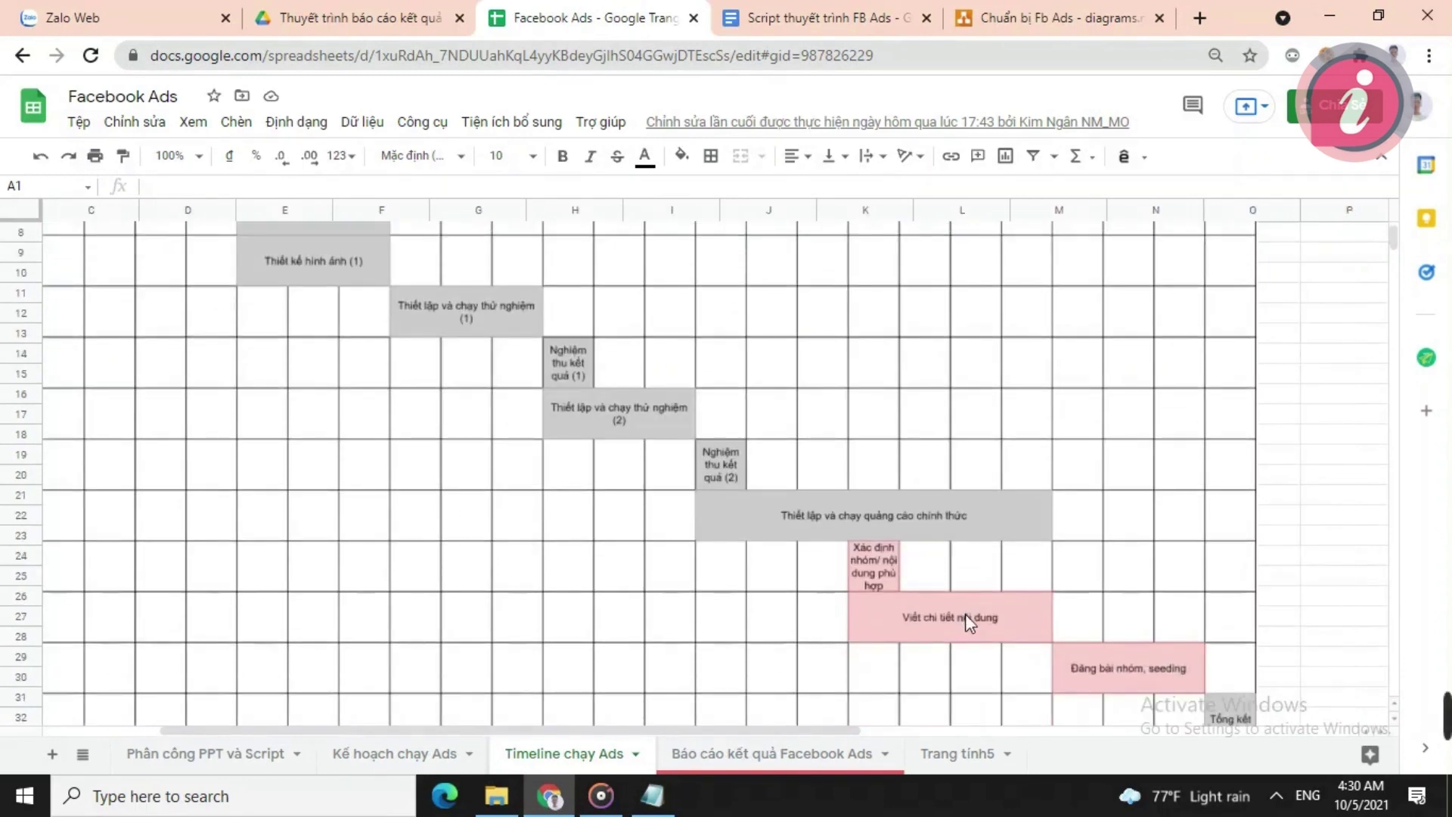
{"action": "scroll", "coordinate": [1139, 684], "scroll_direction": "down", "scroll_amount": 1}
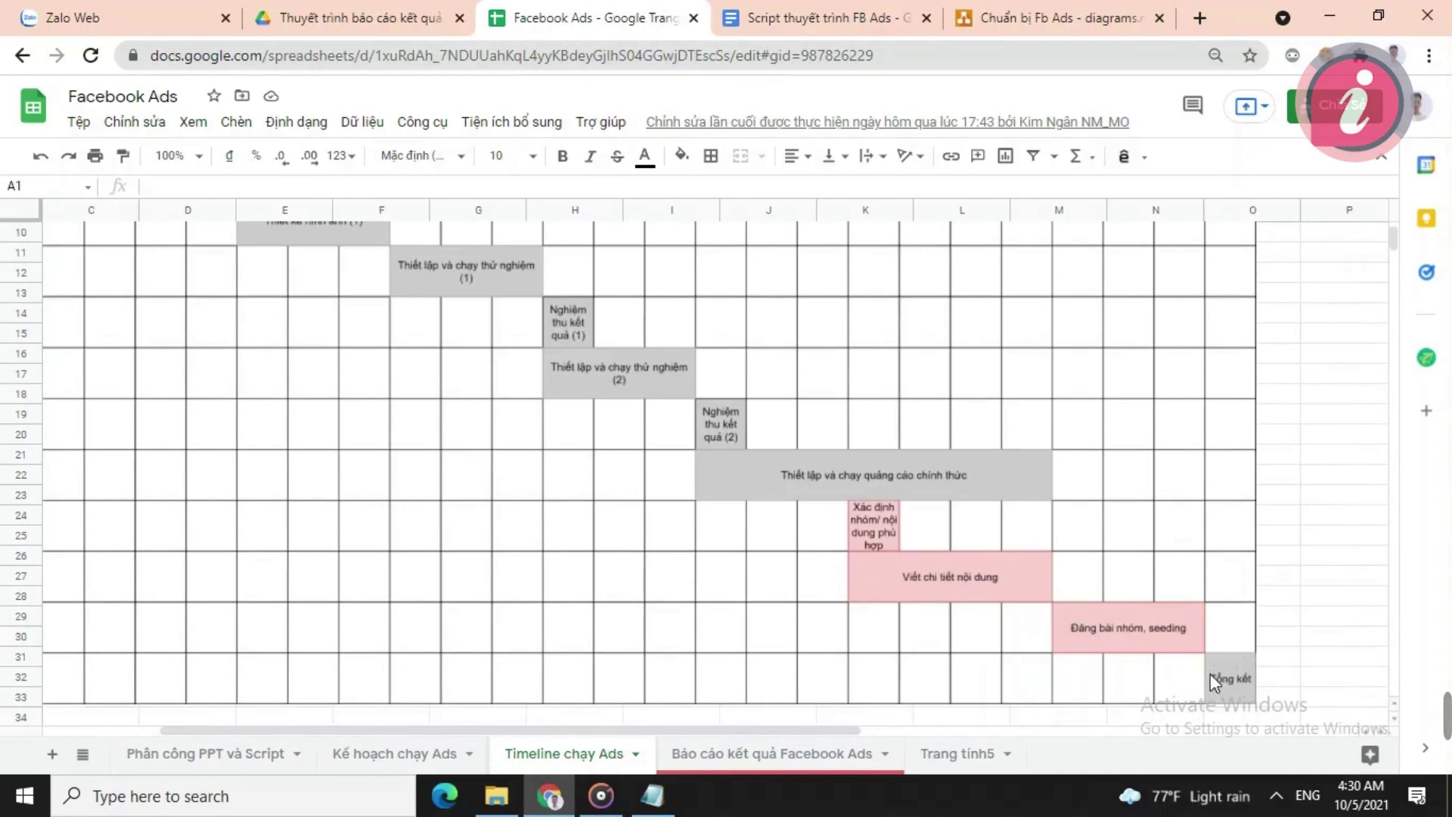
{"action": "scroll", "coordinate": [859, 667], "scroll_direction": "up", "scroll_amount": 3}
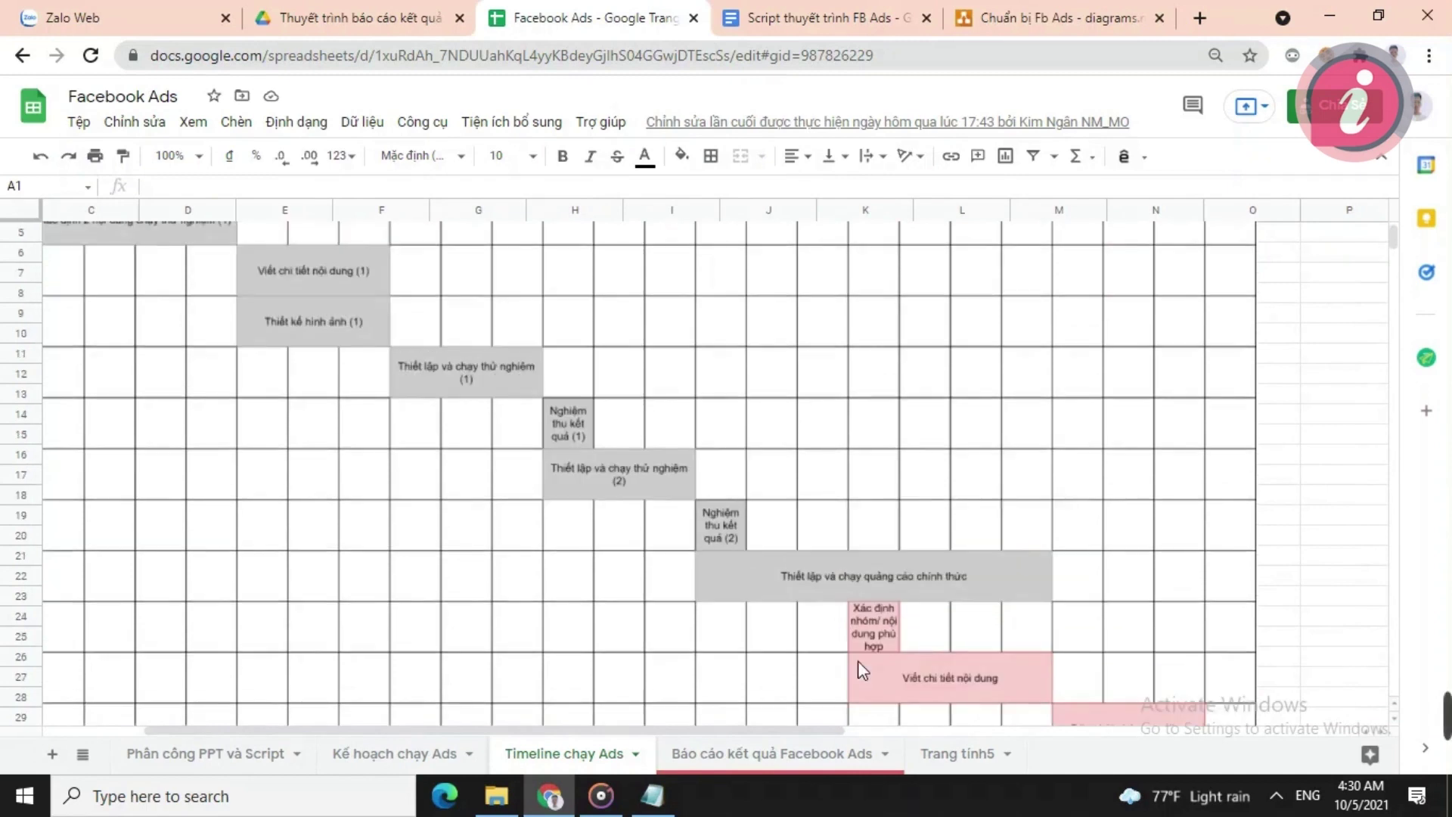
Examine the "Đối tượng mục tiêu + Vị trí quảng cáo" section of the "Script thuyết trình FB Ads" document, marking the Audience Insight Facebook mention.
{"action": "left_click", "coordinate": [817, 13]}
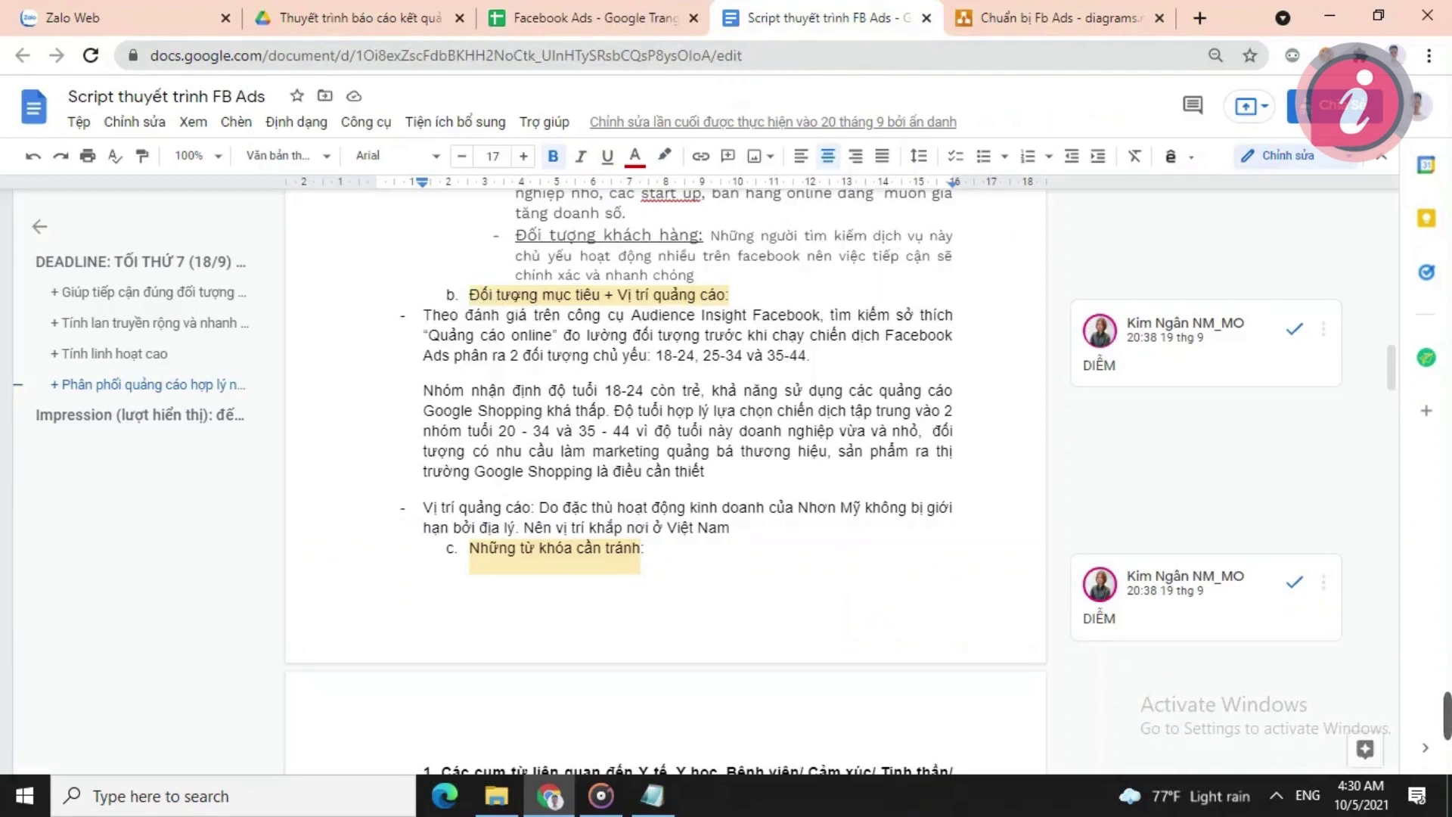
{"action": "left_click_drag", "start_coordinate": [469, 294], "coordinate": [735, 294]}
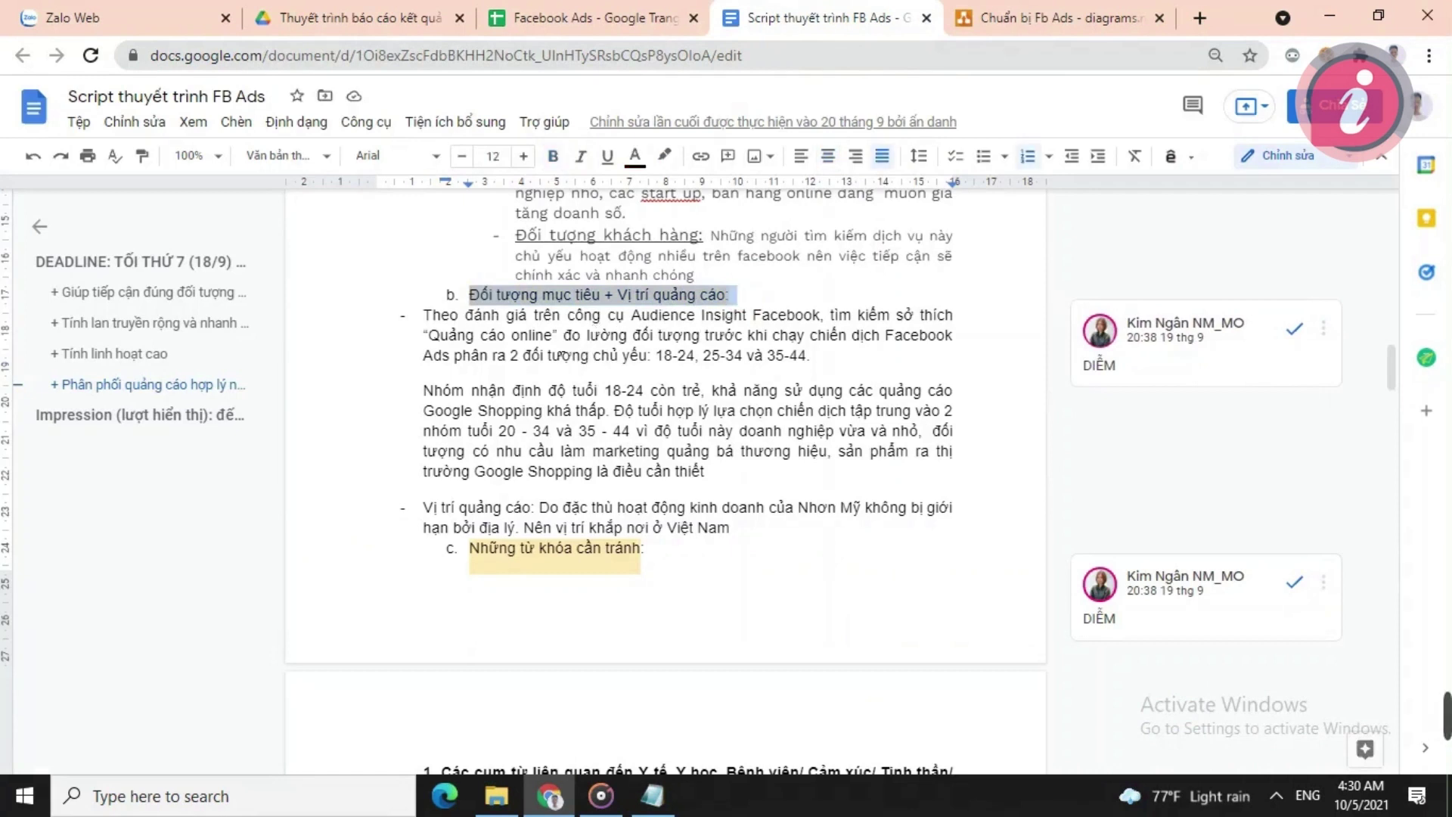
{"action": "left_click_drag", "start_coordinate": [631, 315], "coordinate": [824, 315]}
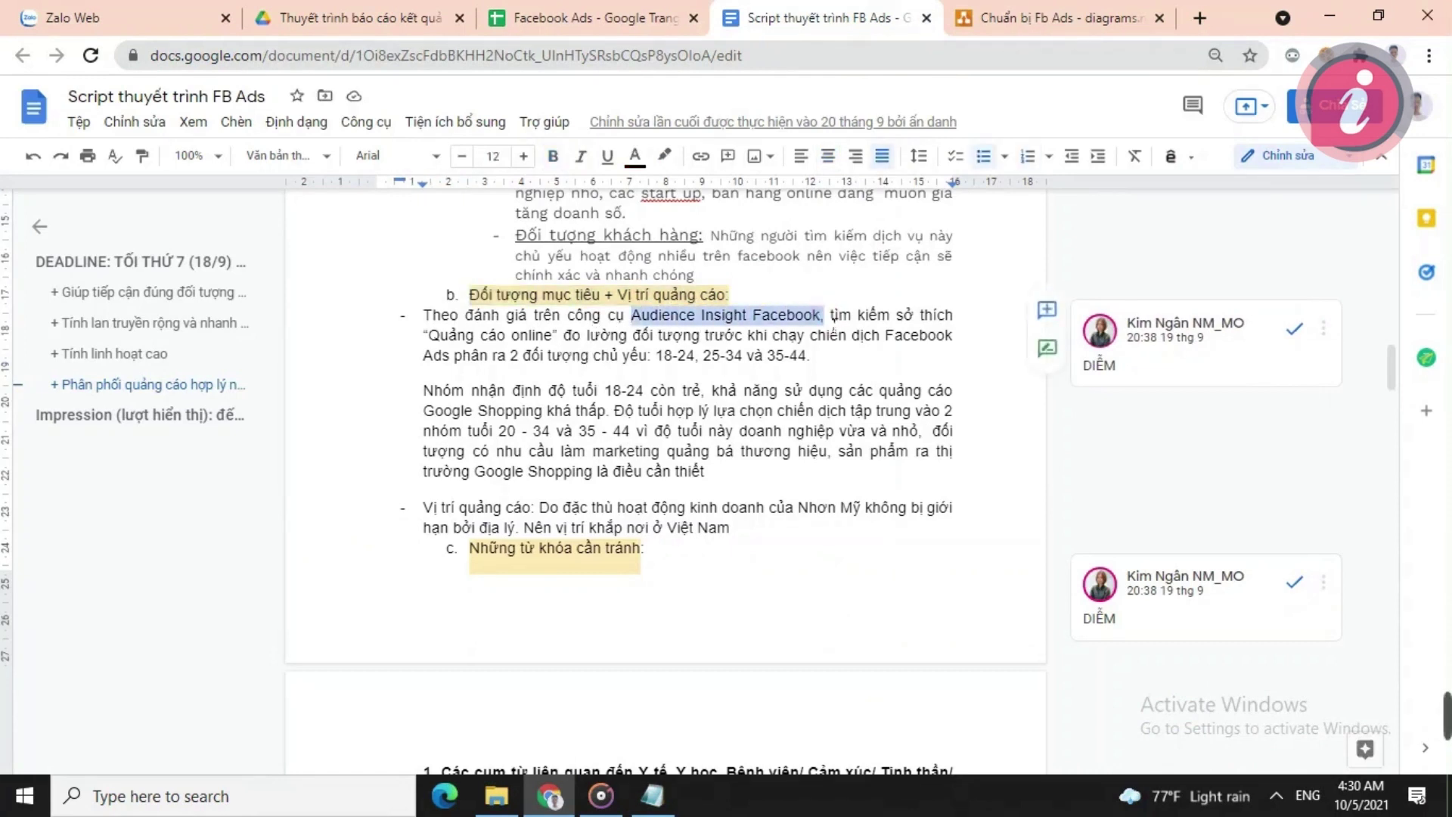
{"action": "left_click", "coordinate": [872, 363]}
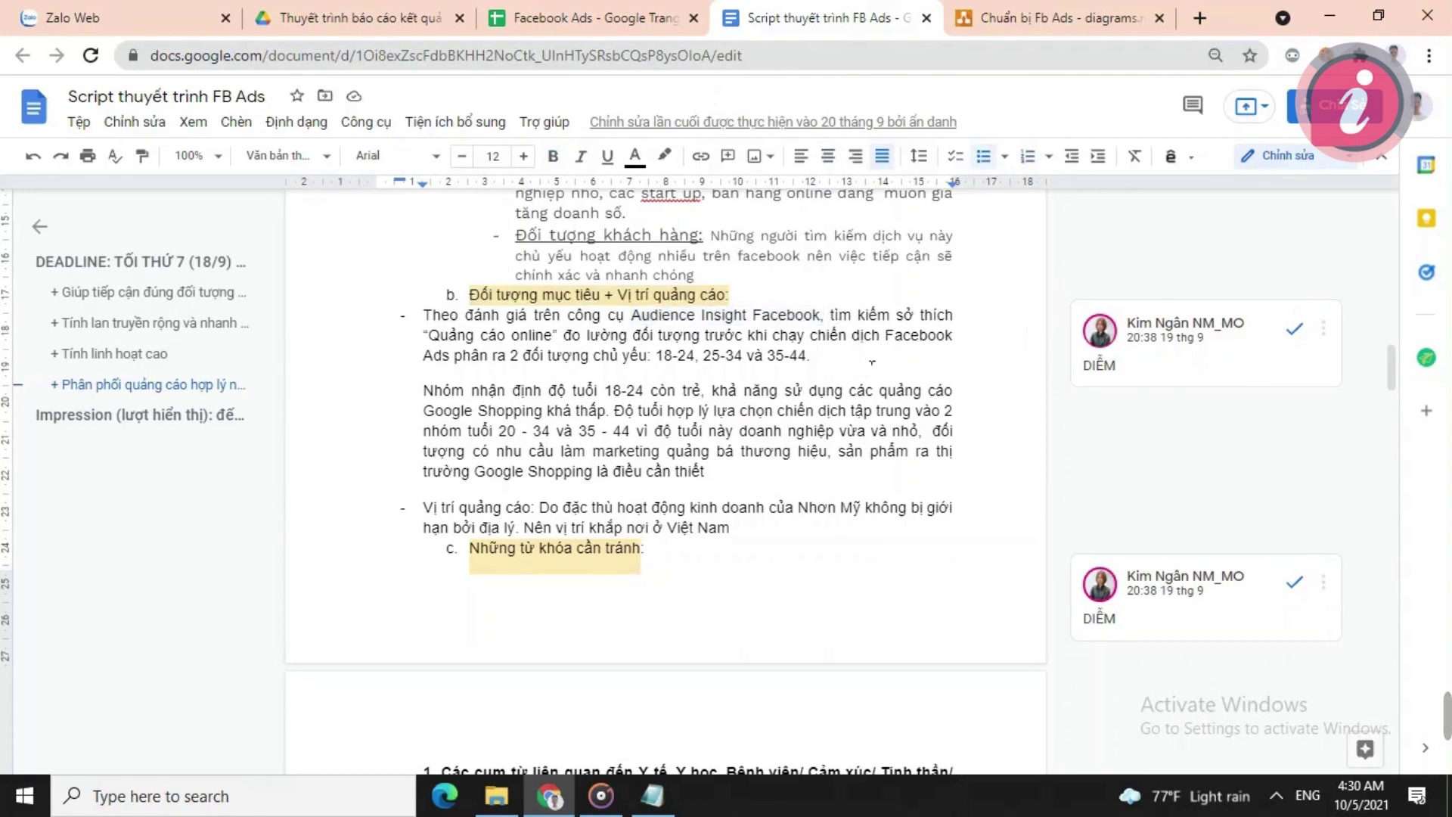
Examine the "Những từ khóa cần tránh" section, marking the medical, "hiệu quả 100%" and financial phrases in its list.
{"action": "scroll", "coordinate": [872, 362], "scroll_direction": "down", "scroll_amount": 4}
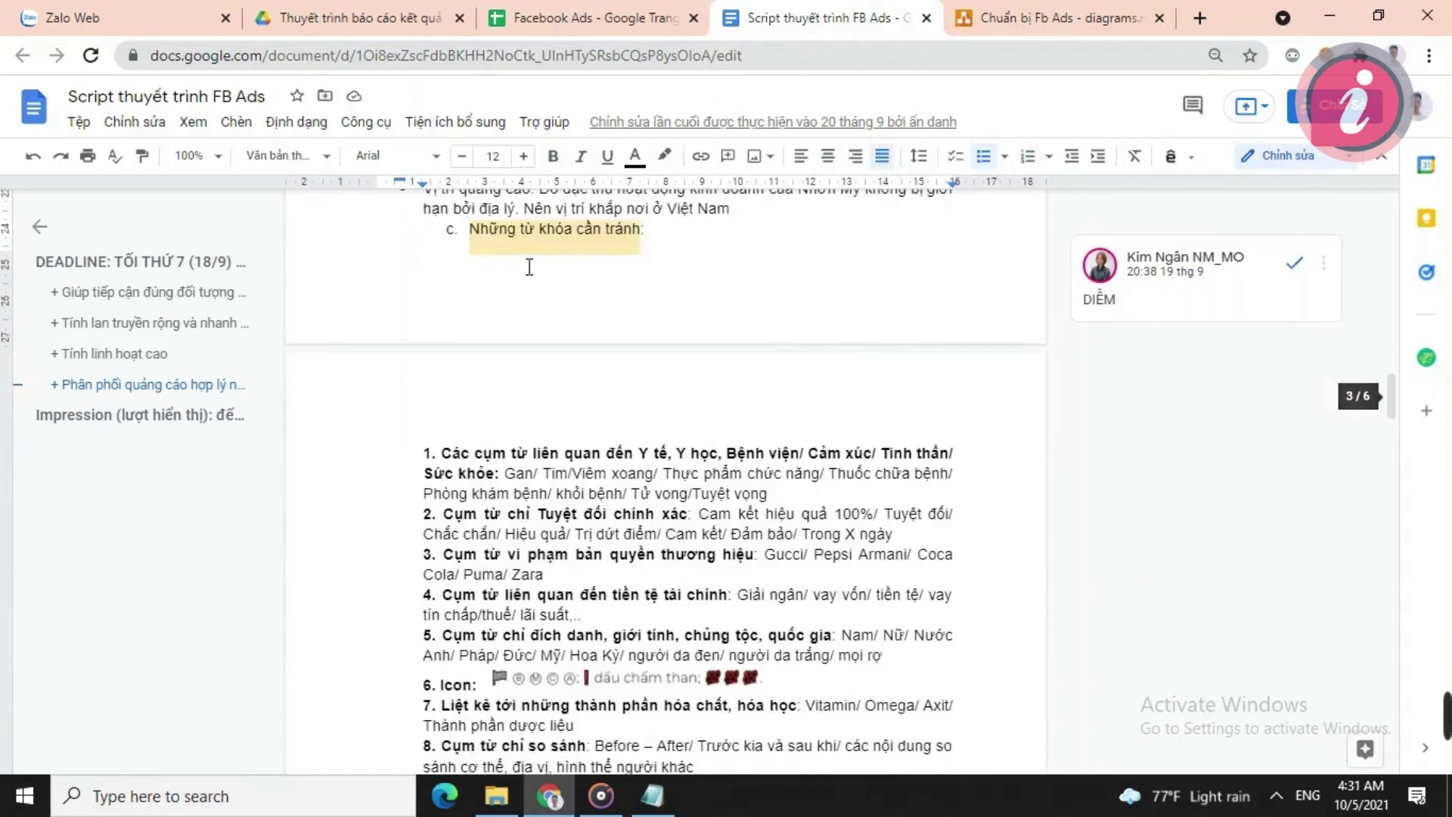
{"action": "left_click_drag", "start_coordinate": [476, 240], "coordinate": [648, 245]}
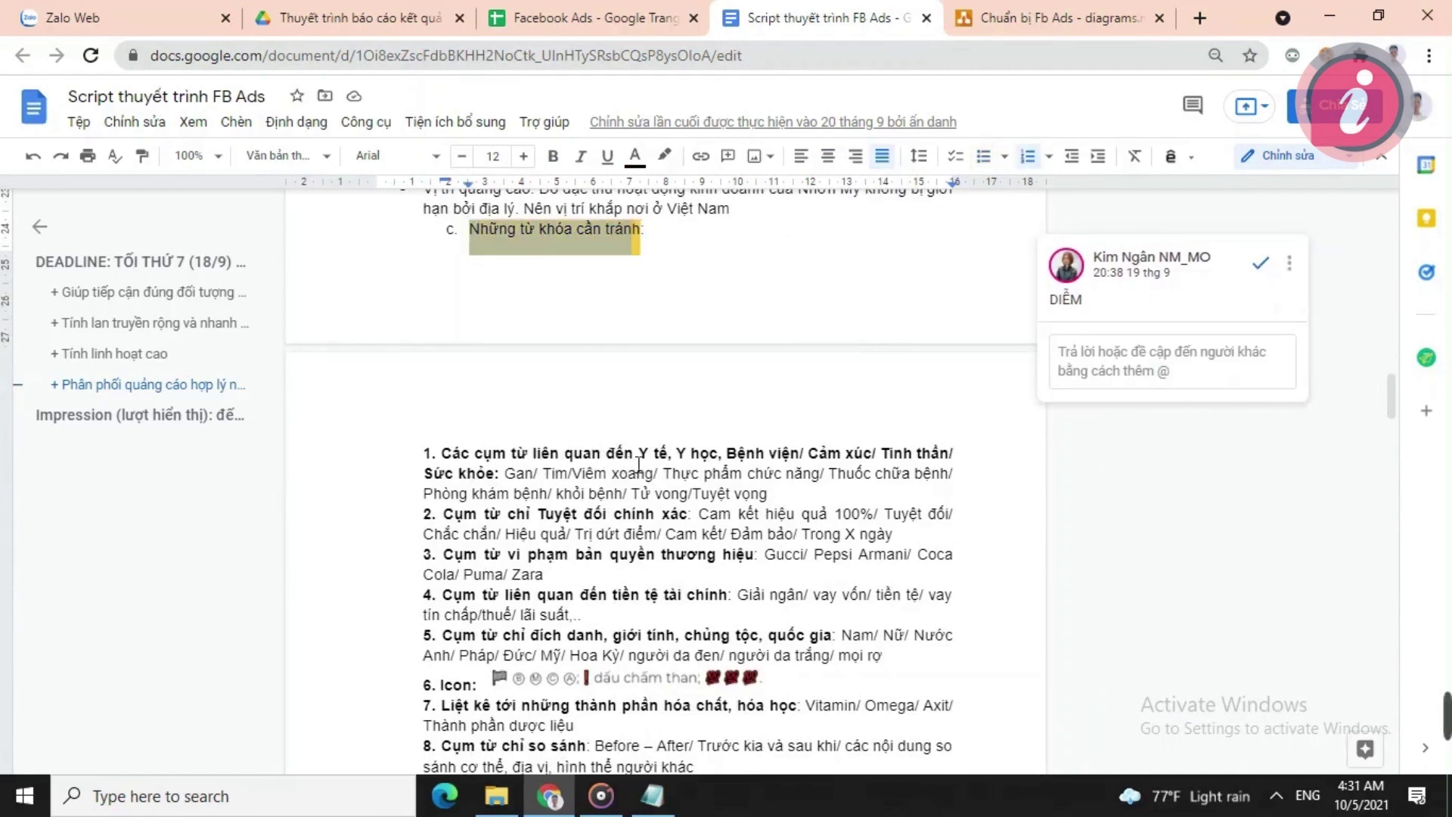
{"action": "left_click_drag", "start_coordinate": [635, 453], "coordinate": [718, 454]}
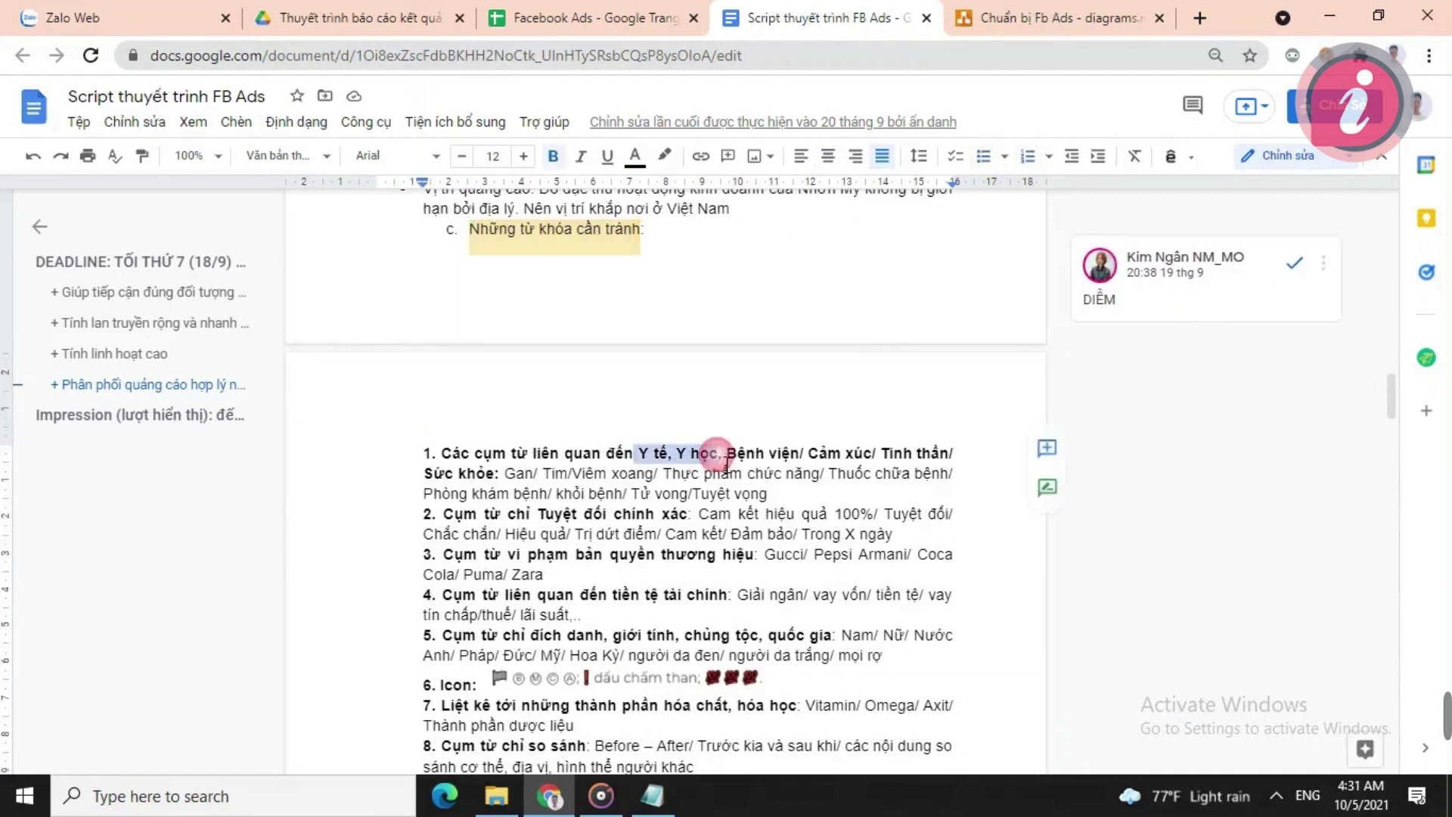
{"action": "left_click_drag", "start_coordinate": [539, 516], "coordinate": [880, 521]}
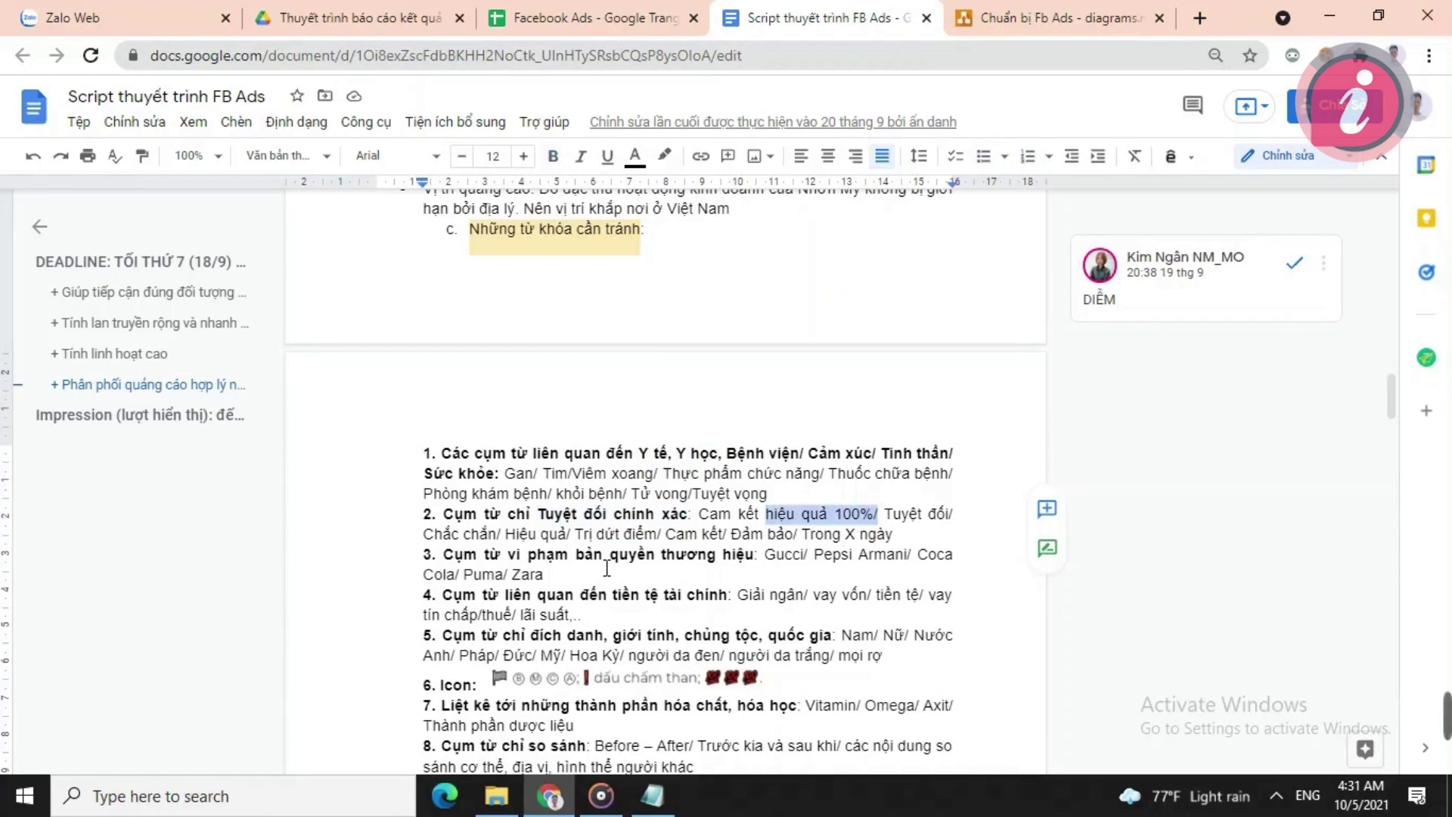
{"action": "scroll", "coordinate": [605, 560], "scroll_direction": "down", "scroll_amount": 1}
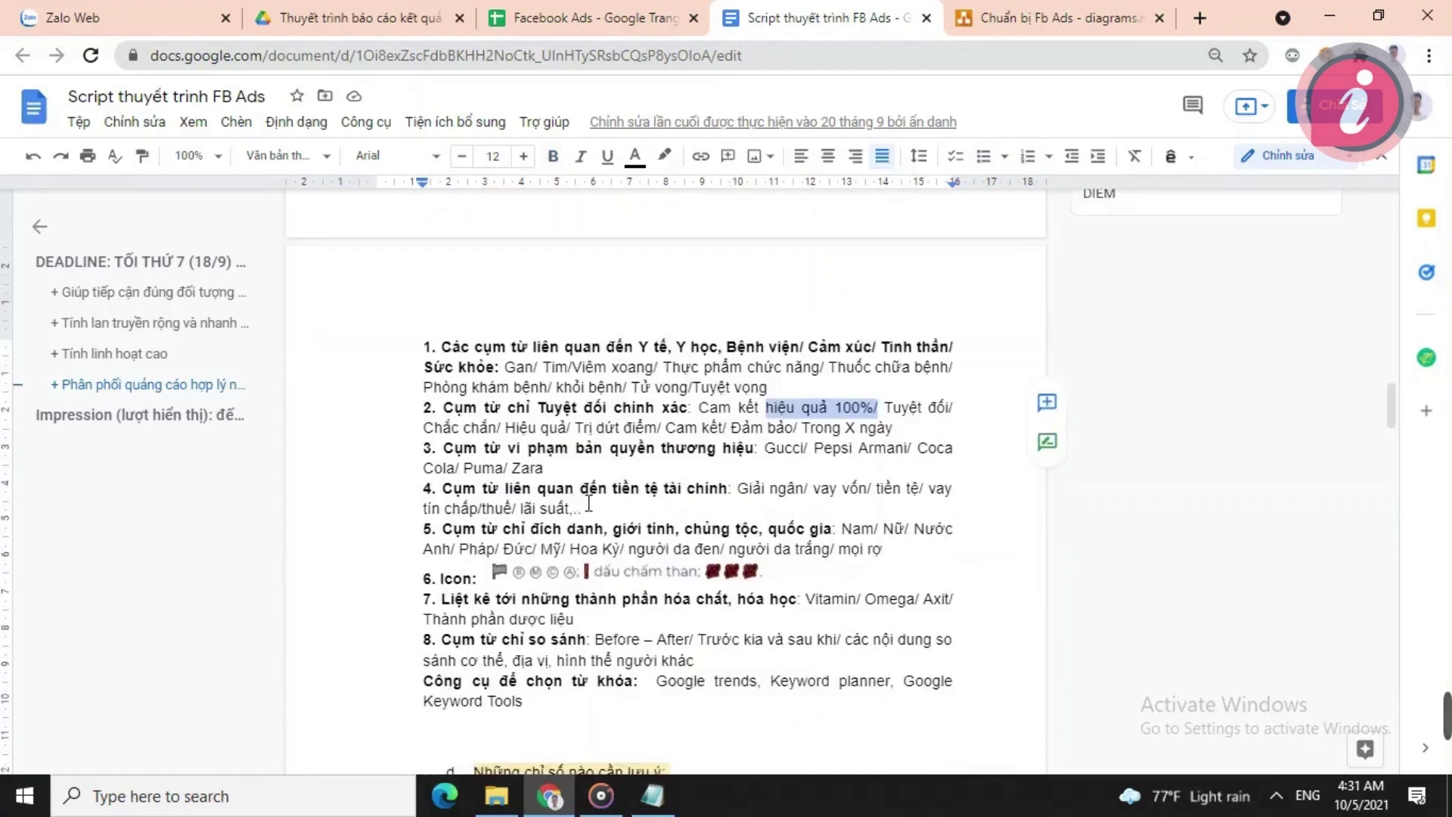
{"action": "left_click_drag", "start_coordinate": [581, 491], "coordinate": [718, 495]}
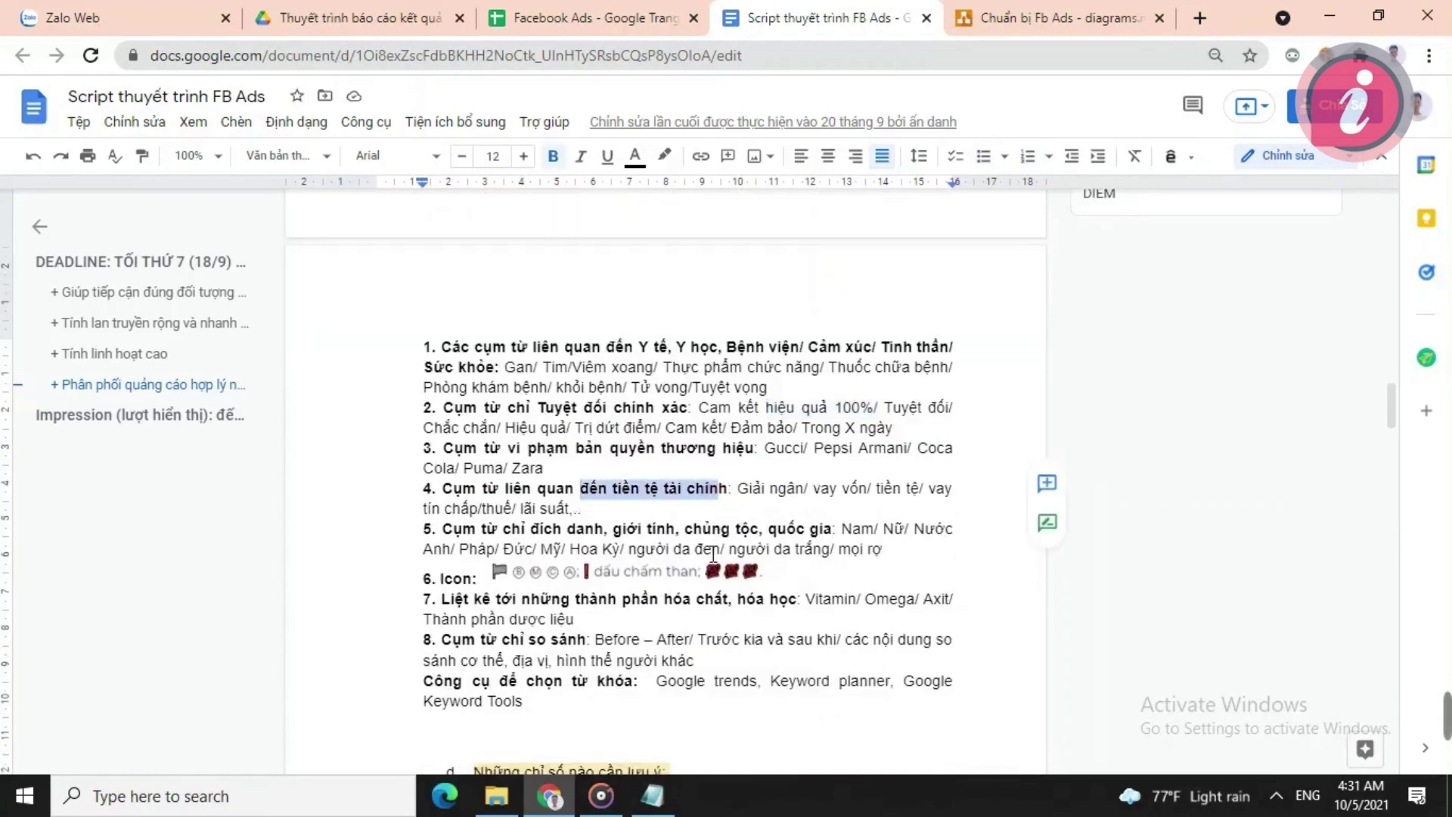
{"action": "left_click", "coordinate": [665, 514]}
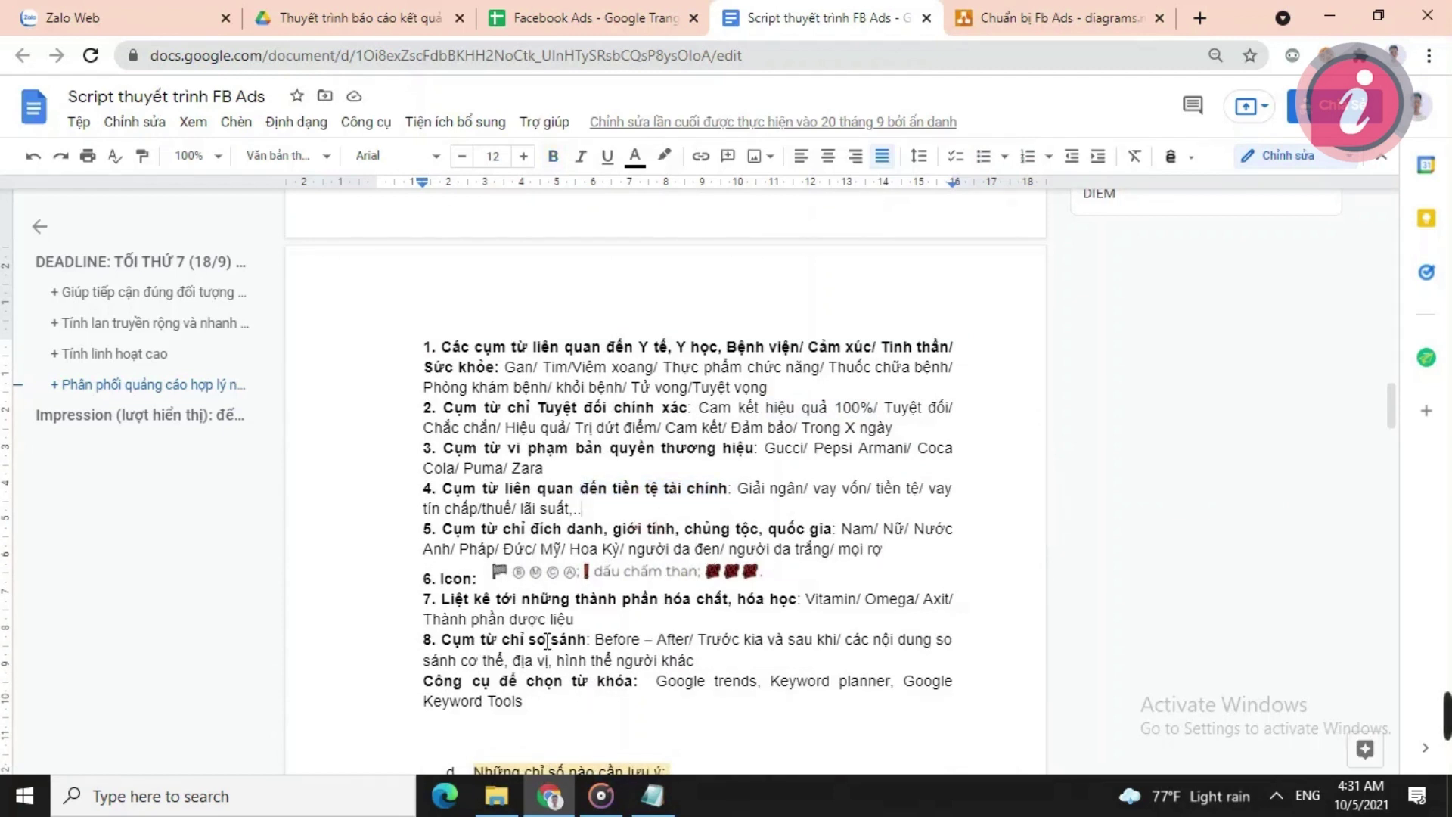
Examine the "Những chỉ số nào cần lưu ý" section, marking the CTR, CPM, CPC and Impression terms.
{"action": "scroll", "coordinate": [547, 641], "scroll_direction": "down", "scroll_amount": 4}
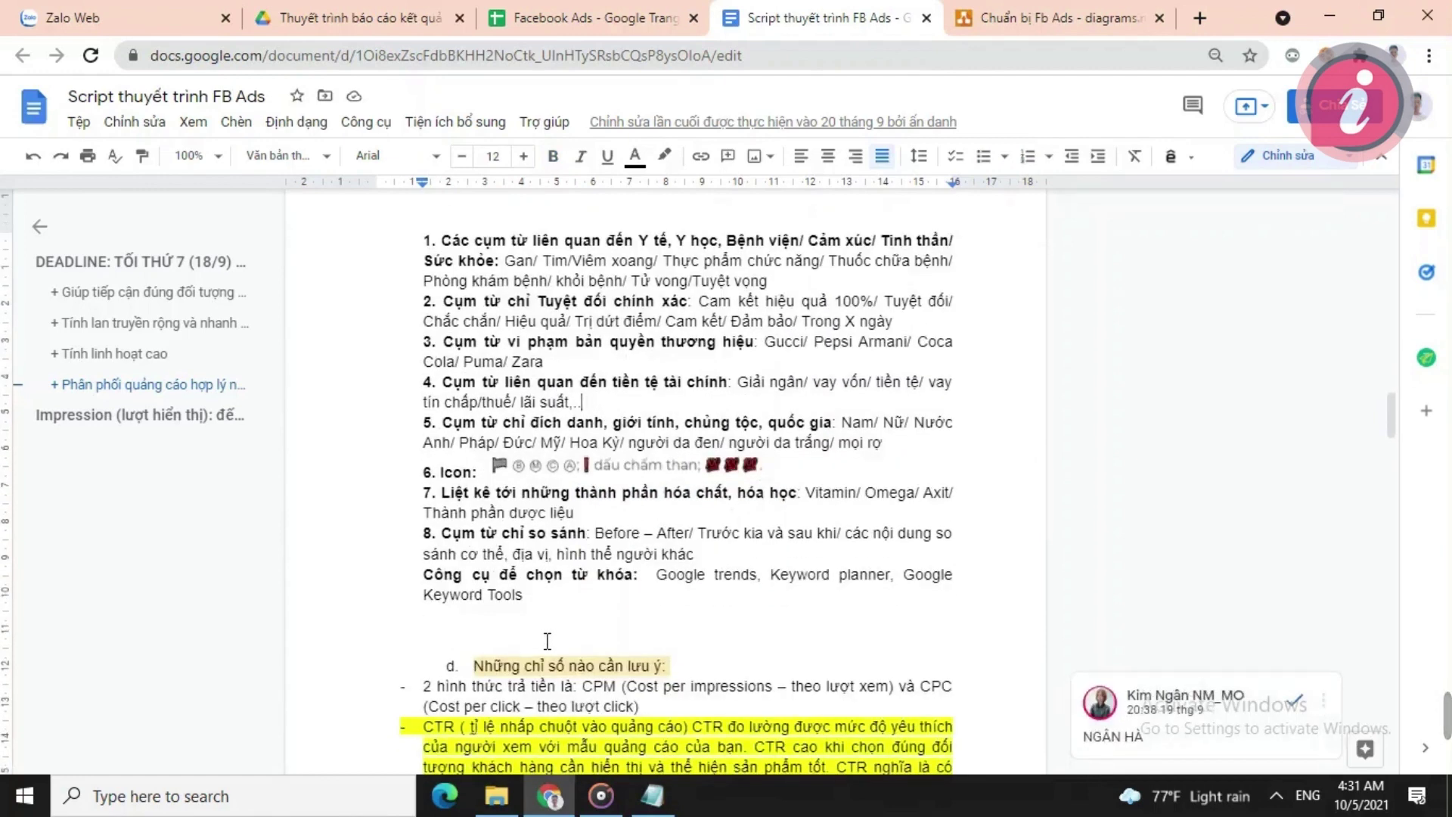
{"action": "scroll", "coordinate": [547, 641], "scroll_direction": "down", "scroll_amount": 3}
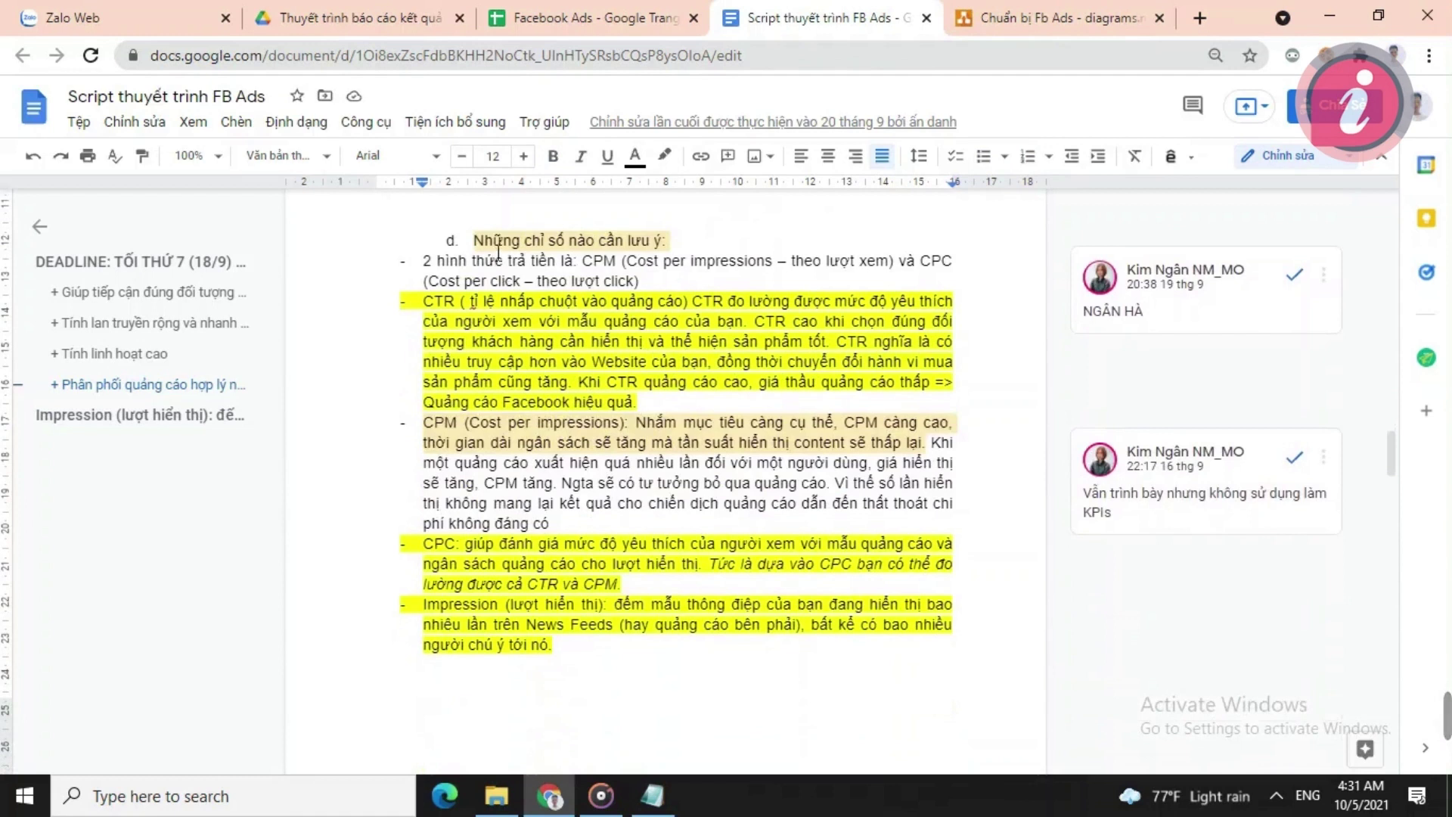
{"action": "left_click_drag", "start_coordinate": [428, 306], "coordinate": [690, 315]}
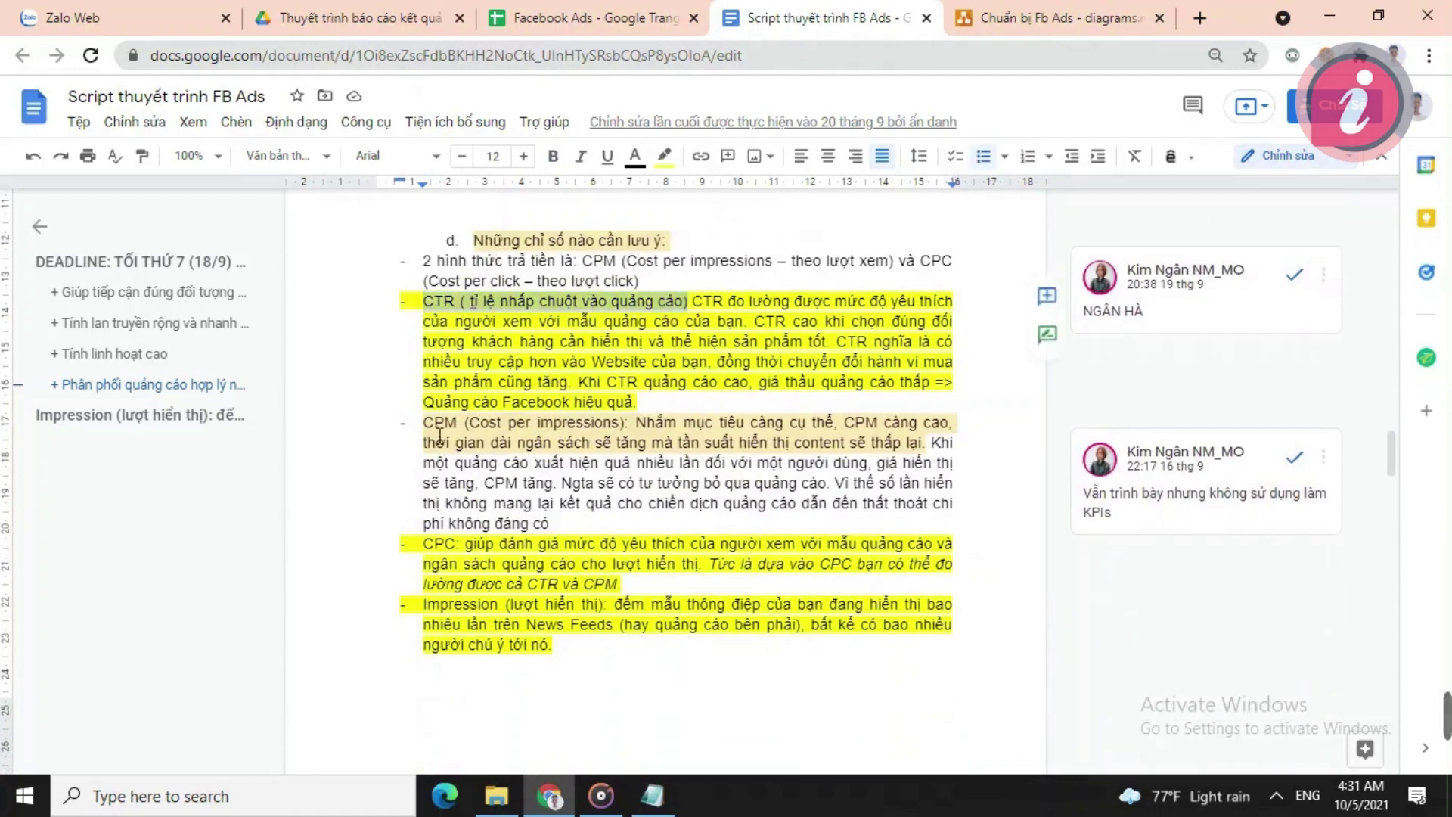
{"action": "left_click_drag", "start_coordinate": [427, 431], "coordinate": [638, 432]}
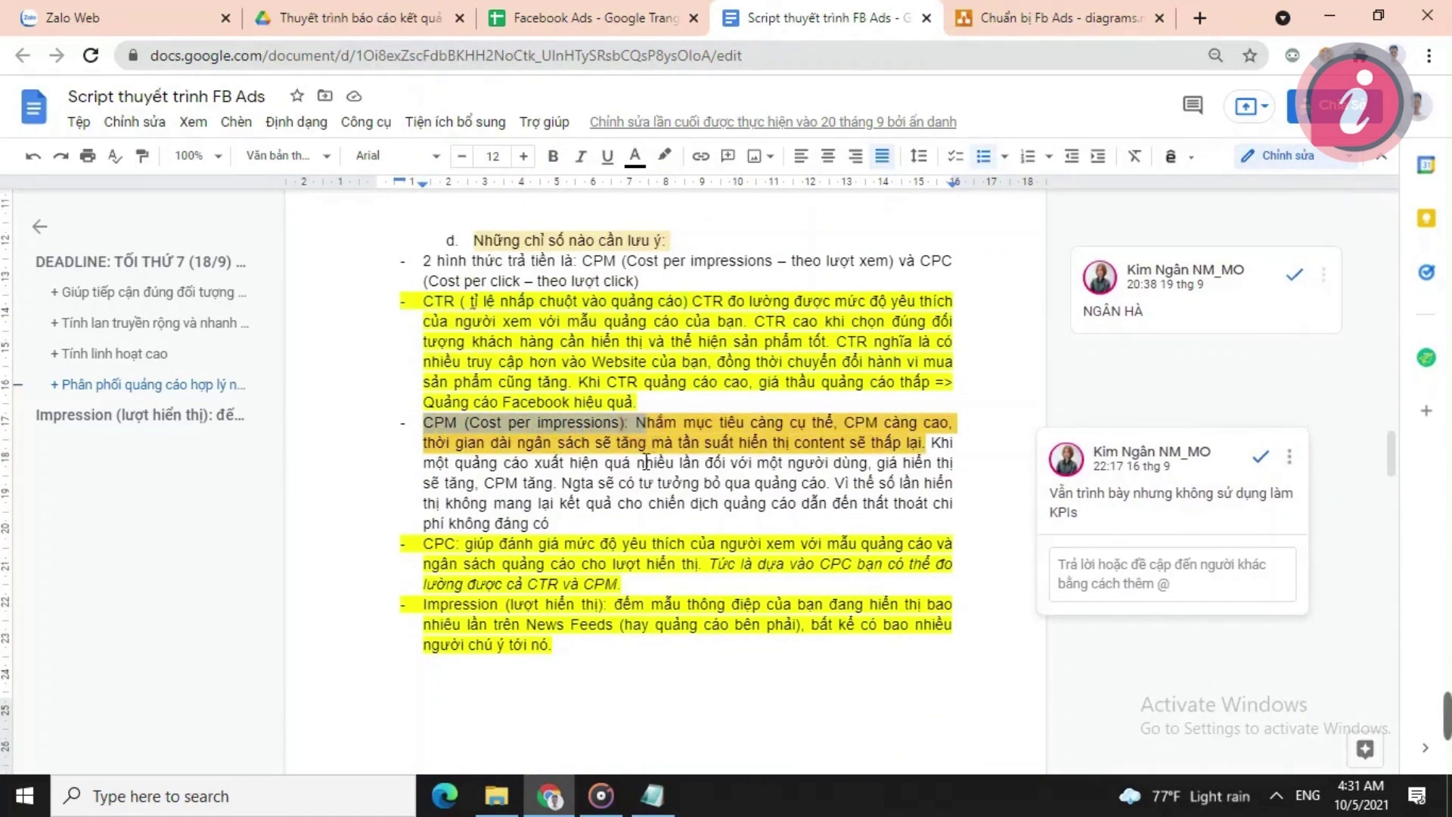
{"action": "left_click", "coordinate": [617, 445]}
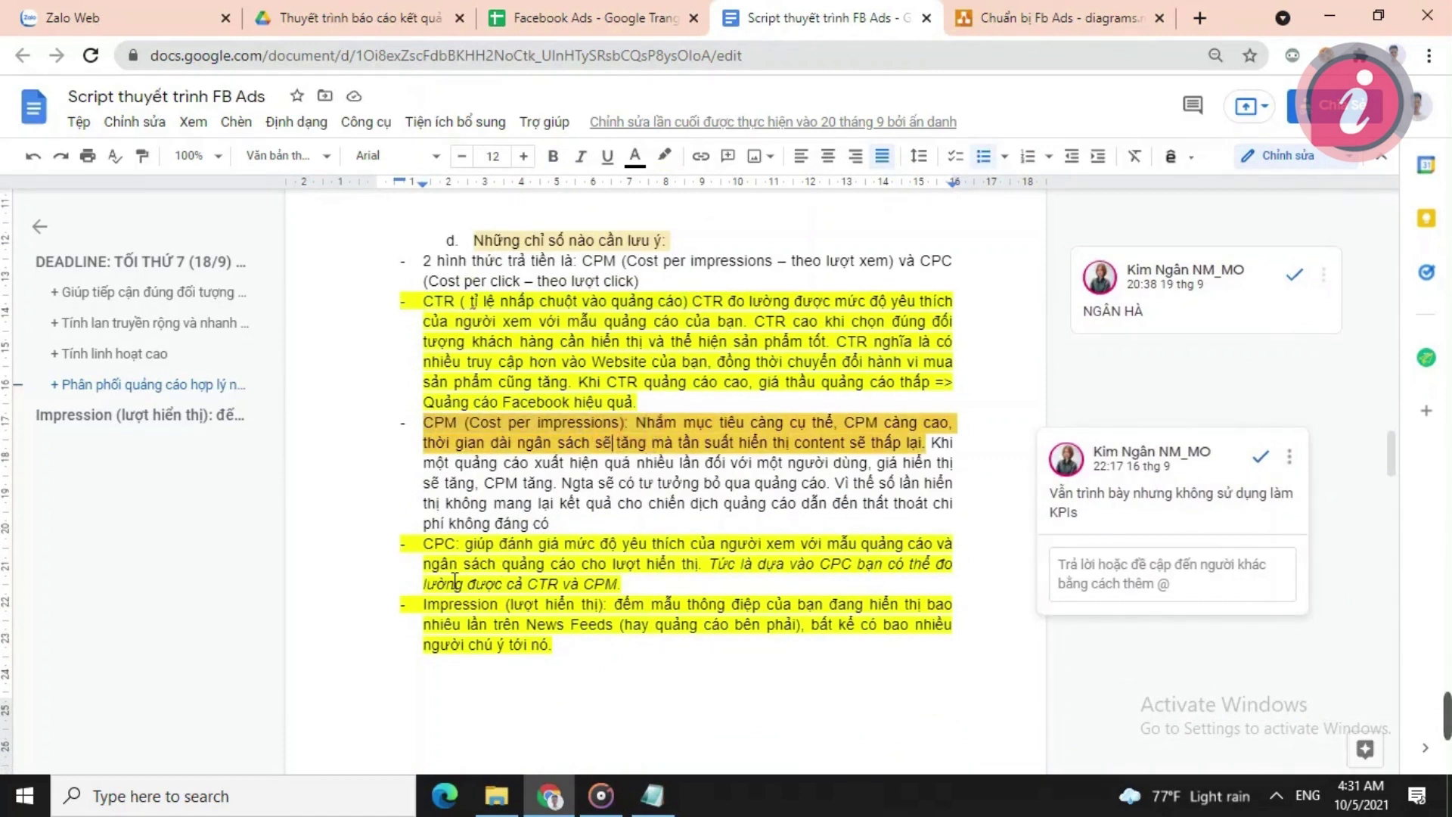
{"action": "left_click", "coordinate": [428, 546]}
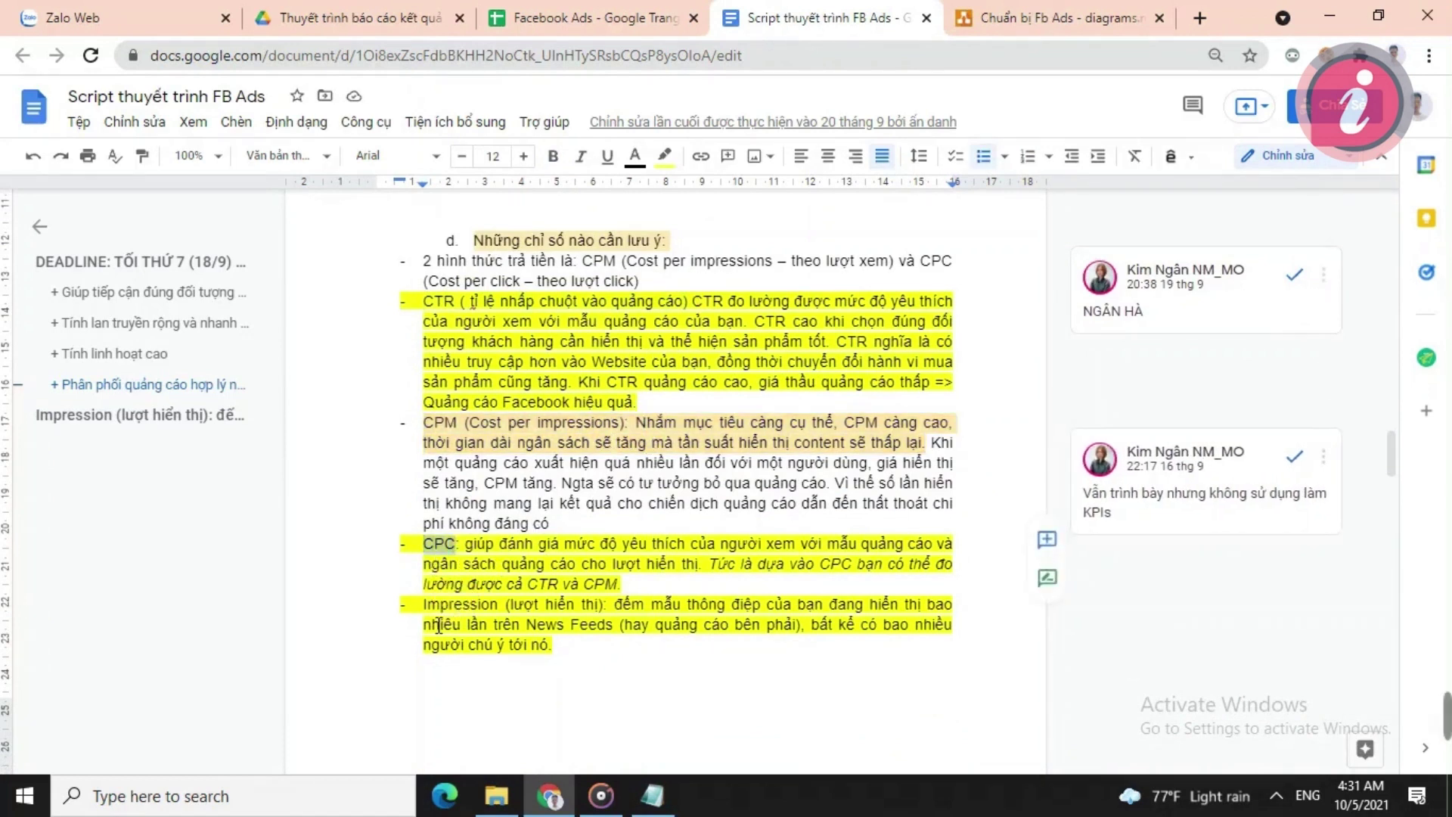
{"action": "left_click_drag", "start_coordinate": [423, 605], "coordinate": [607, 614]}
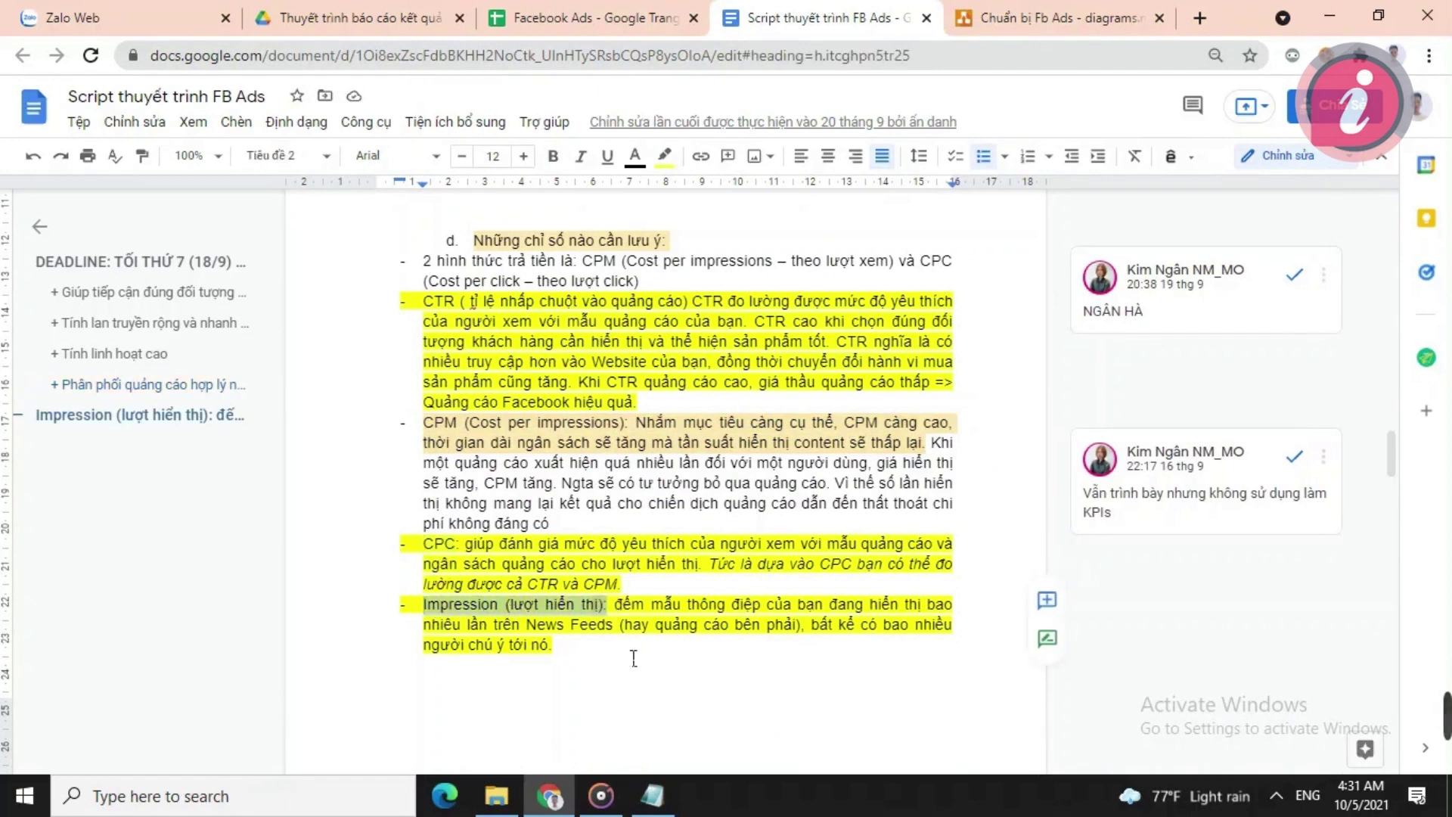
Switch to the 1.txt notes in Notepad and examine item 4, "Chuẩn bị một kế hoạch cho chiến dịch quảng cáo".
{"action": "left_click", "coordinate": [652, 804]}
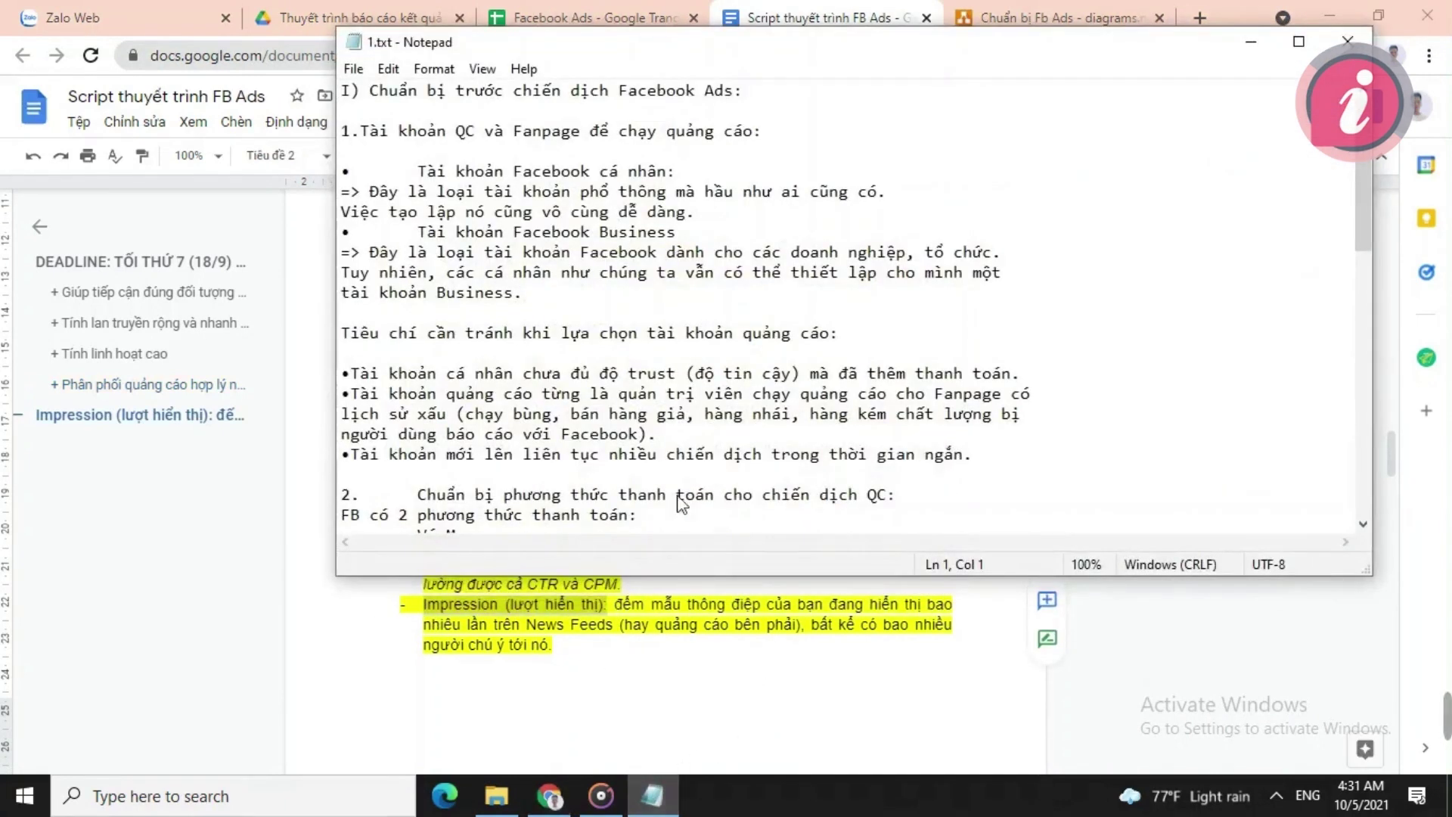
{"action": "scroll", "coordinate": [668, 423], "scroll_direction": "down", "scroll_amount": 3}
{"action": "scroll", "coordinate": [668, 423], "scroll_direction": "down", "scroll_amount": 3}
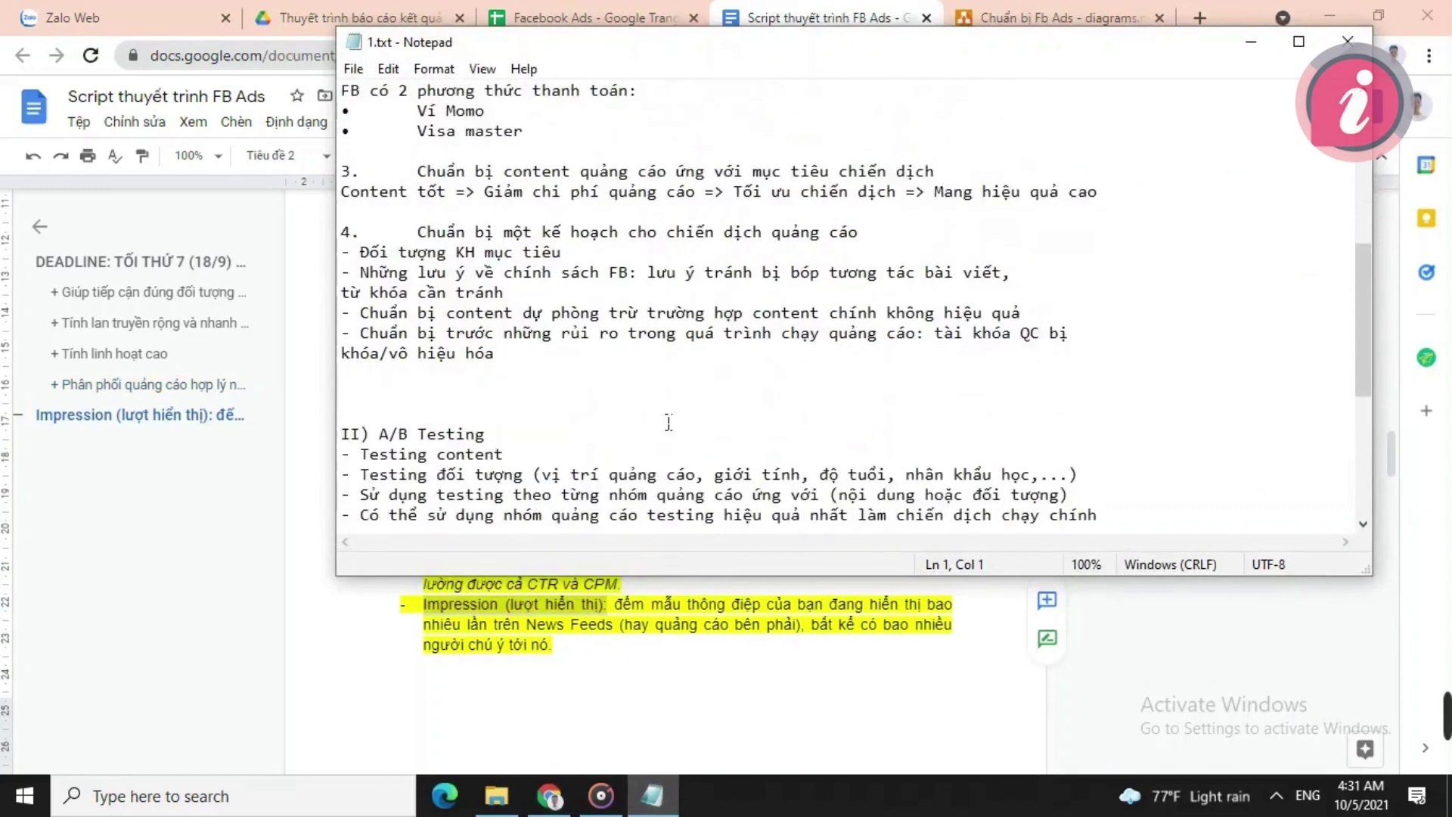
{"action": "left_click_drag", "start_coordinate": [418, 233], "coordinate": [866, 243]}
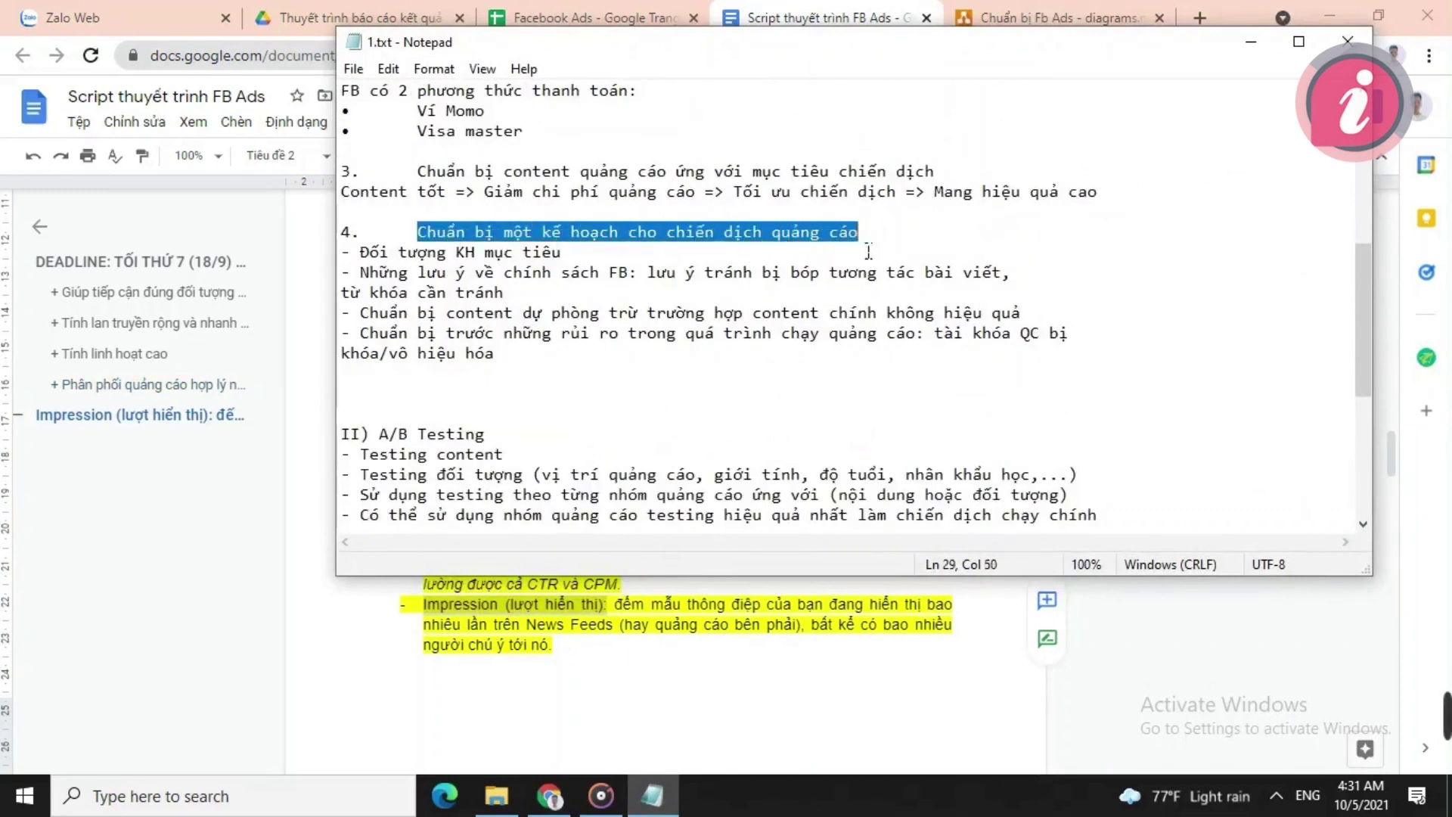
{"action": "left_click", "coordinate": [845, 250]}
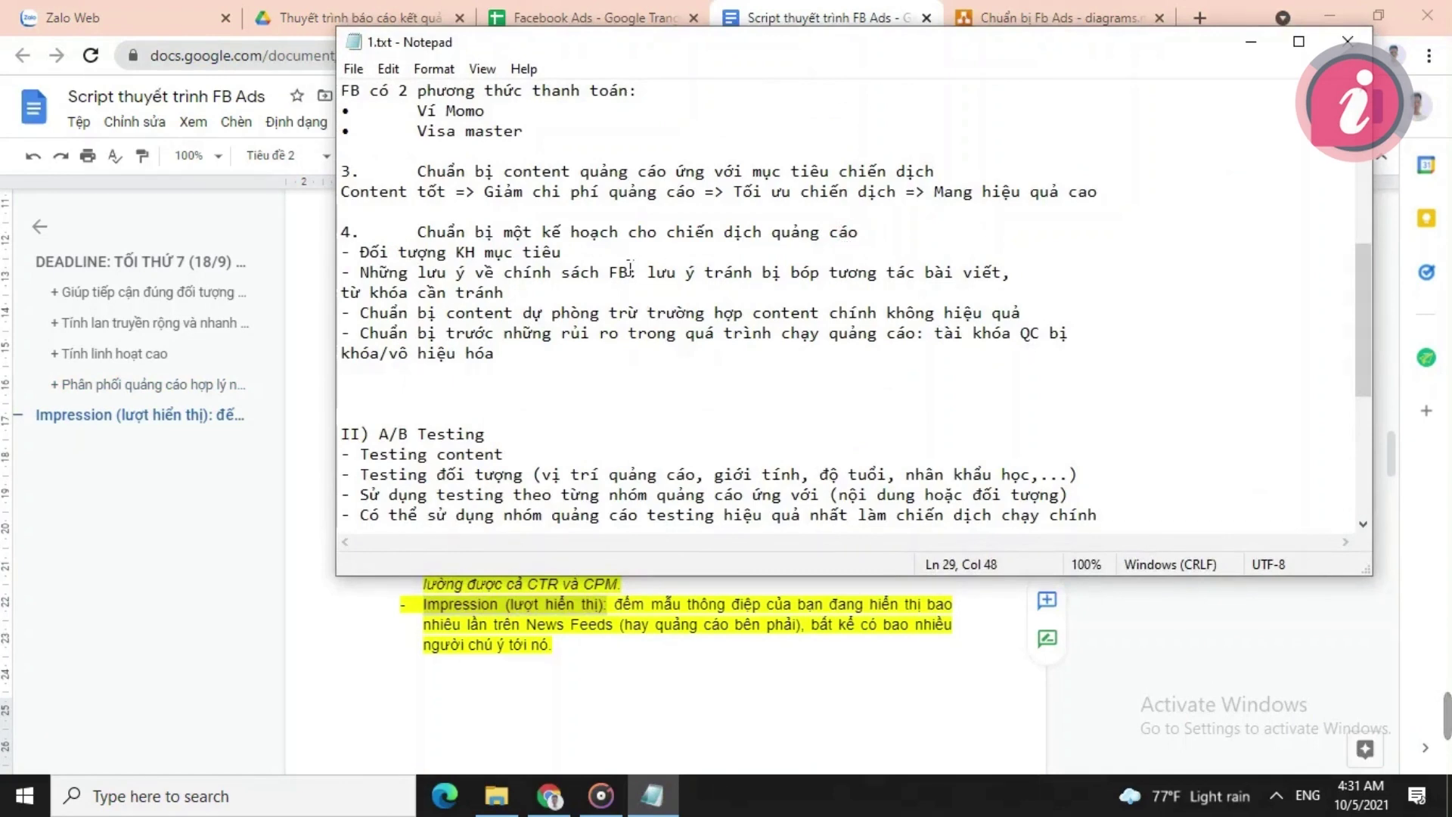
Examine the criteria to avoid when choosing an advertising account in the notes, marking each of the three bullet points.
{"action": "scroll", "coordinate": [629, 267], "scroll_direction": "up", "scroll_amount": 7}
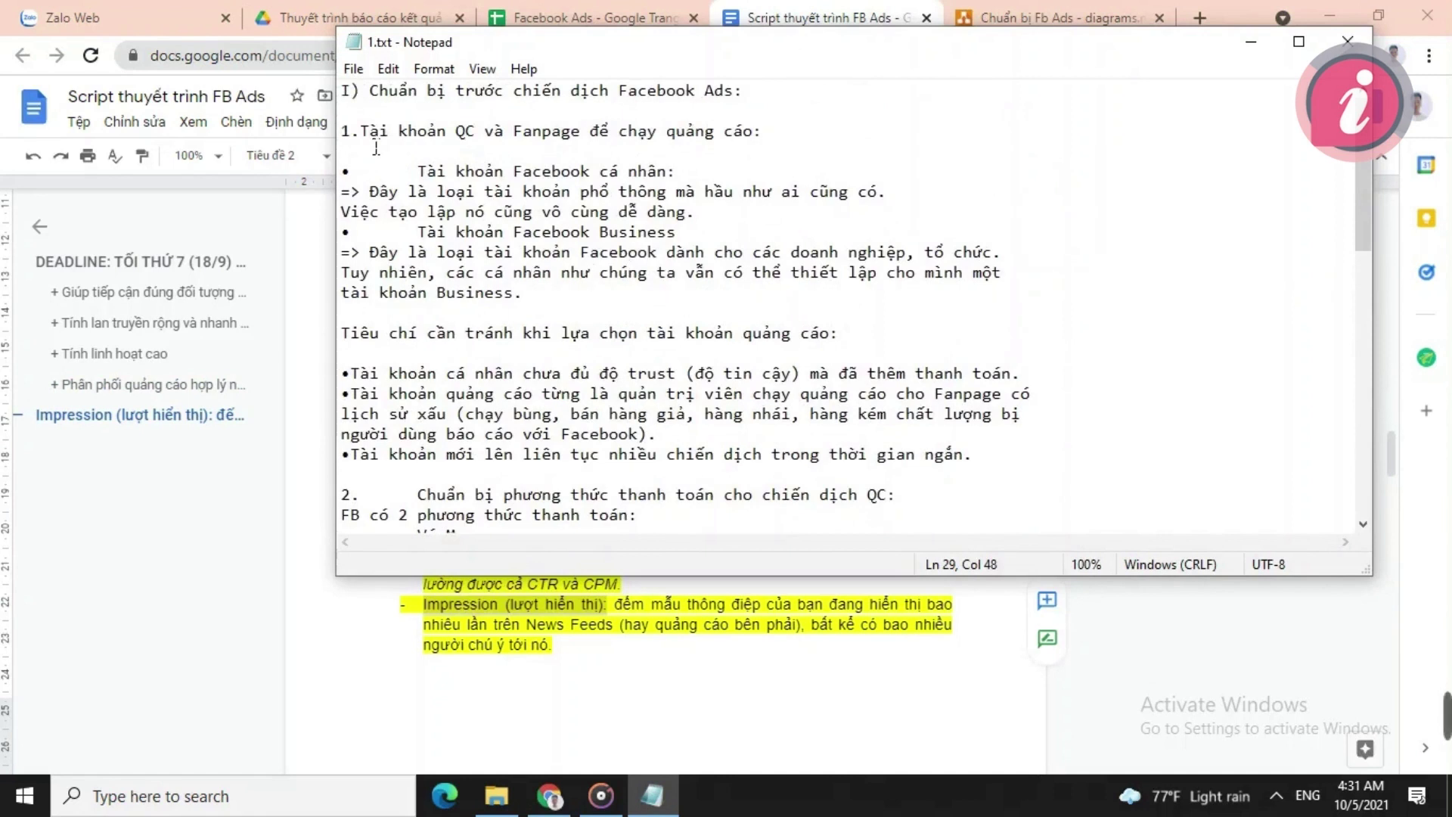
{"action": "left_click_drag", "start_coordinate": [361, 375], "coordinate": [1021, 375]}
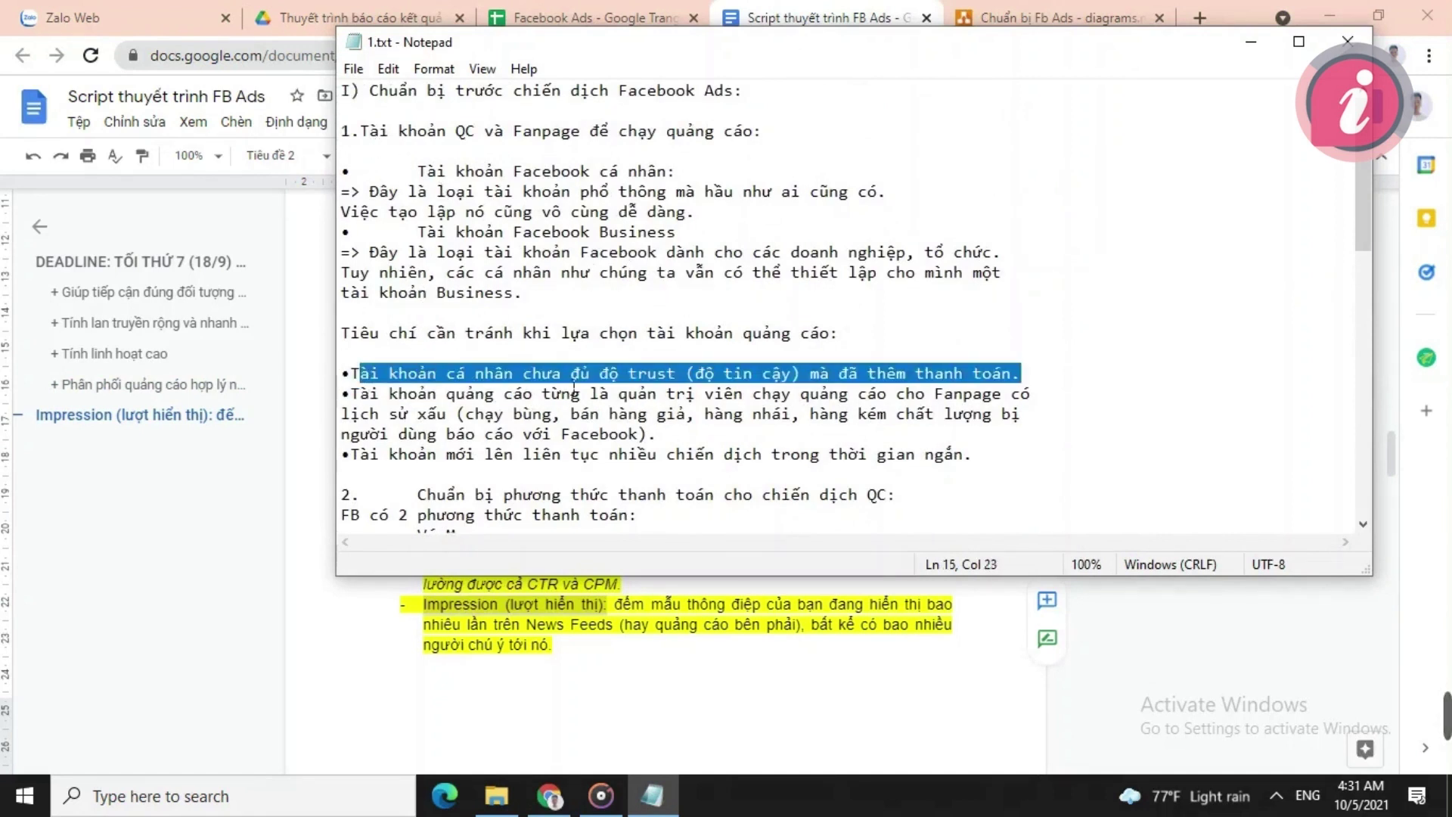
{"action": "left_click_drag", "start_coordinate": [574, 388], "coordinate": [1021, 375]}
{"action": "left_click_drag", "start_coordinate": [369, 393], "coordinate": [809, 396]}
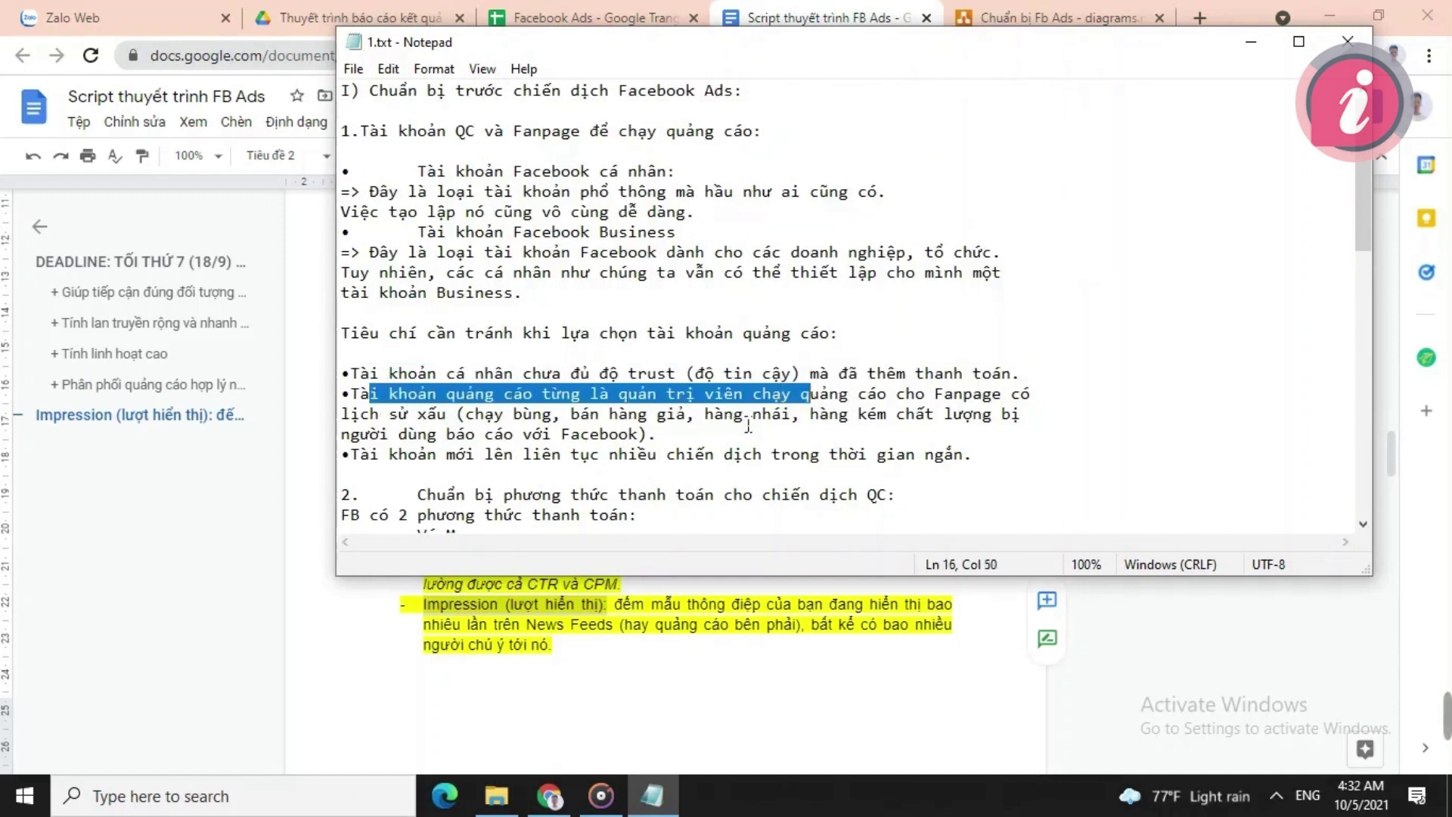
{"action": "left_click", "coordinate": [724, 397]}
{"action": "left_click_drag", "start_coordinate": [446, 455], "coordinate": [939, 474]}
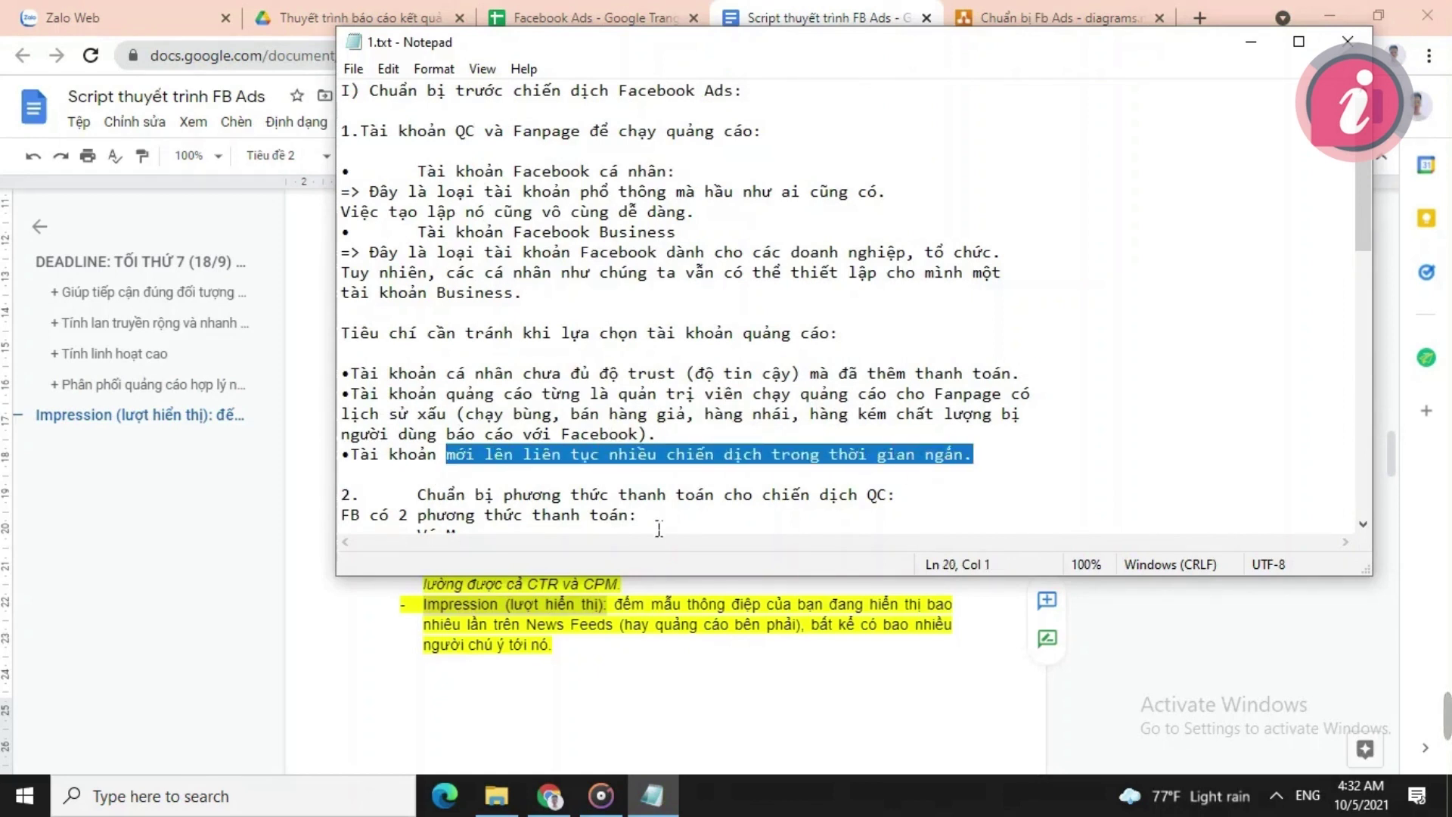
{"action": "left_click", "coordinate": [586, 477]}
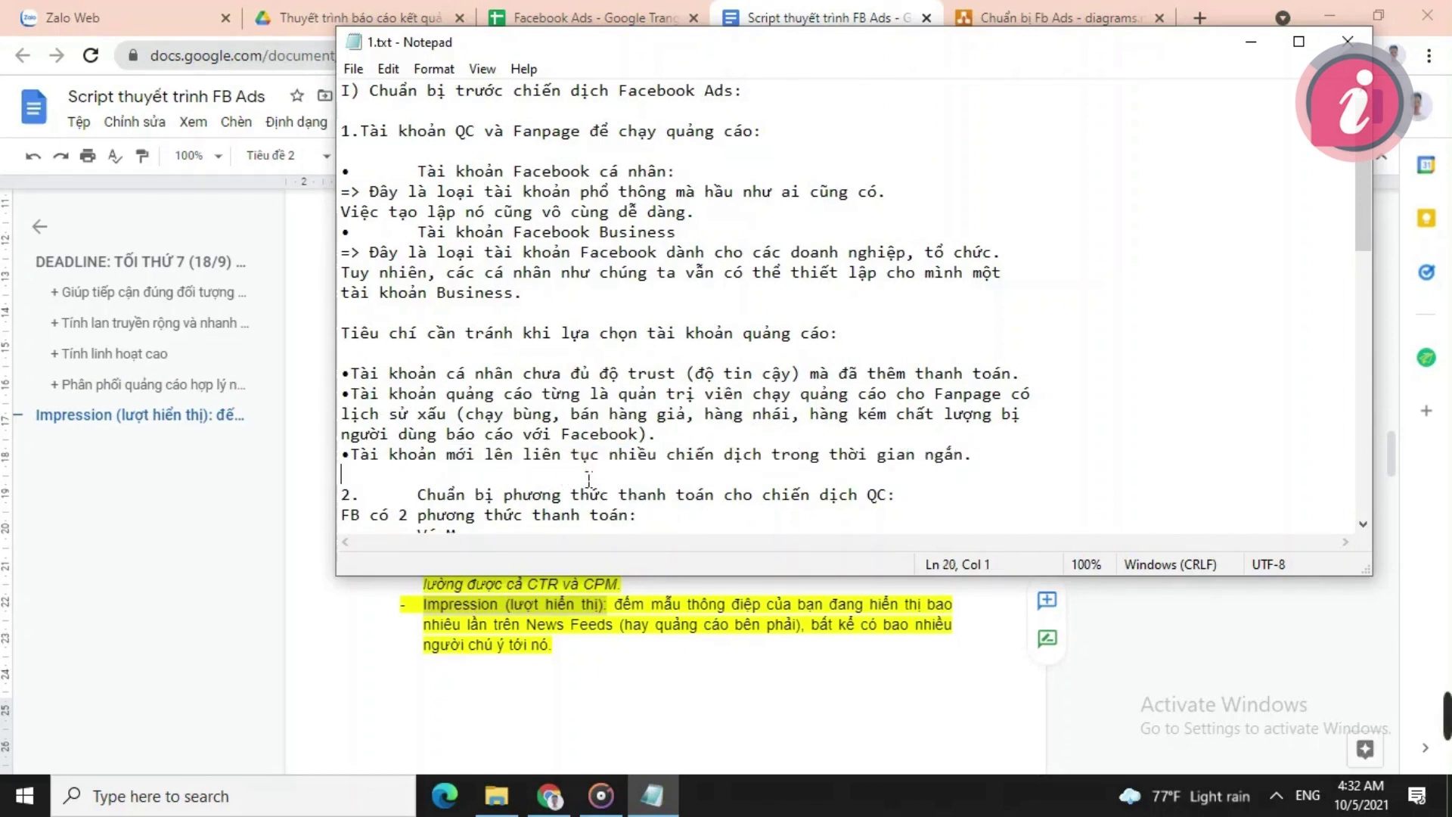
Examine item 2 of the notes on payment methods, marking Ví Momo and Visa master, and move on to content preparation.
{"action": "scroll", "coordinate": [588, 478], "scroll_direction": "down", "scroll_amount": 3}
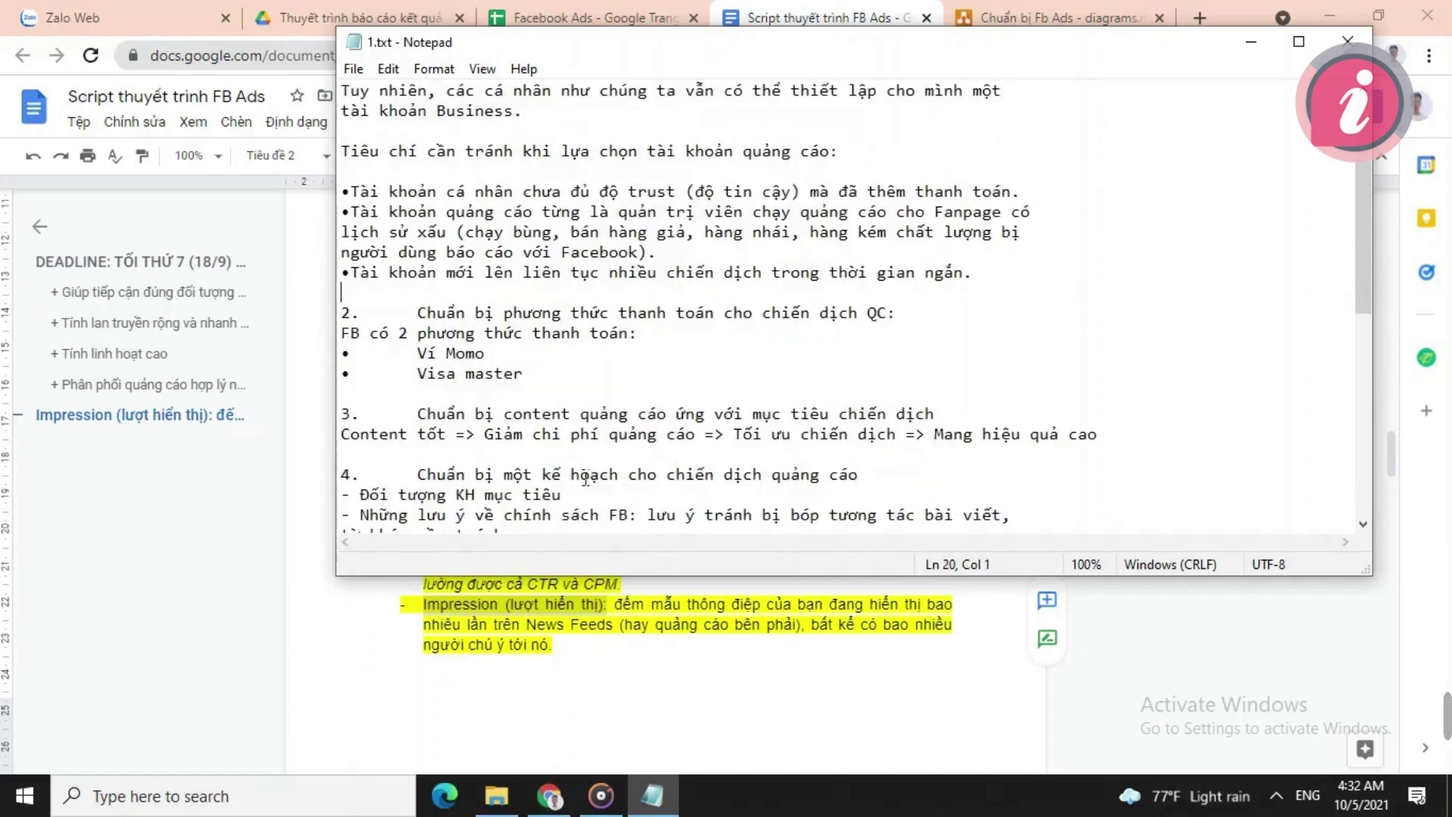
{"action": "left_click_drag", "start_coordinate": [427, 316], "coordinate": [734, 325]}
{"action": "left_click_drag", "start_coordinate": [428, 354], "coordinate": [528, 381]}
{"action": "left_click", "coordinate": [522, 384]}
{"action": "scroll", "coordinate": [524, 389], "scroll_direction": "down", "scroll_amount": 1}
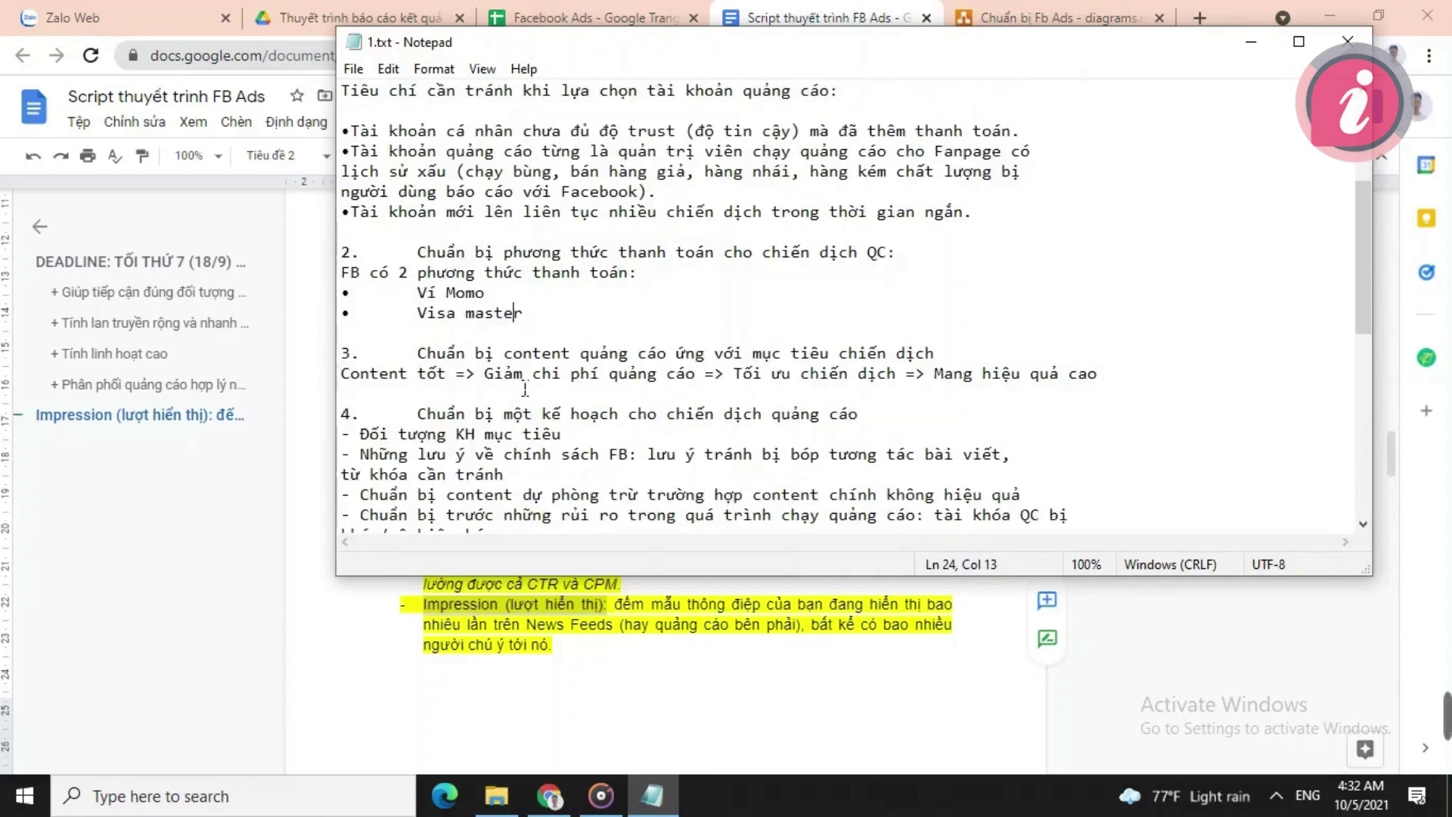
{"action": "scroll", "coordinate": [525, 389], "scroll_direction": "down", "scroll_amount": 1}
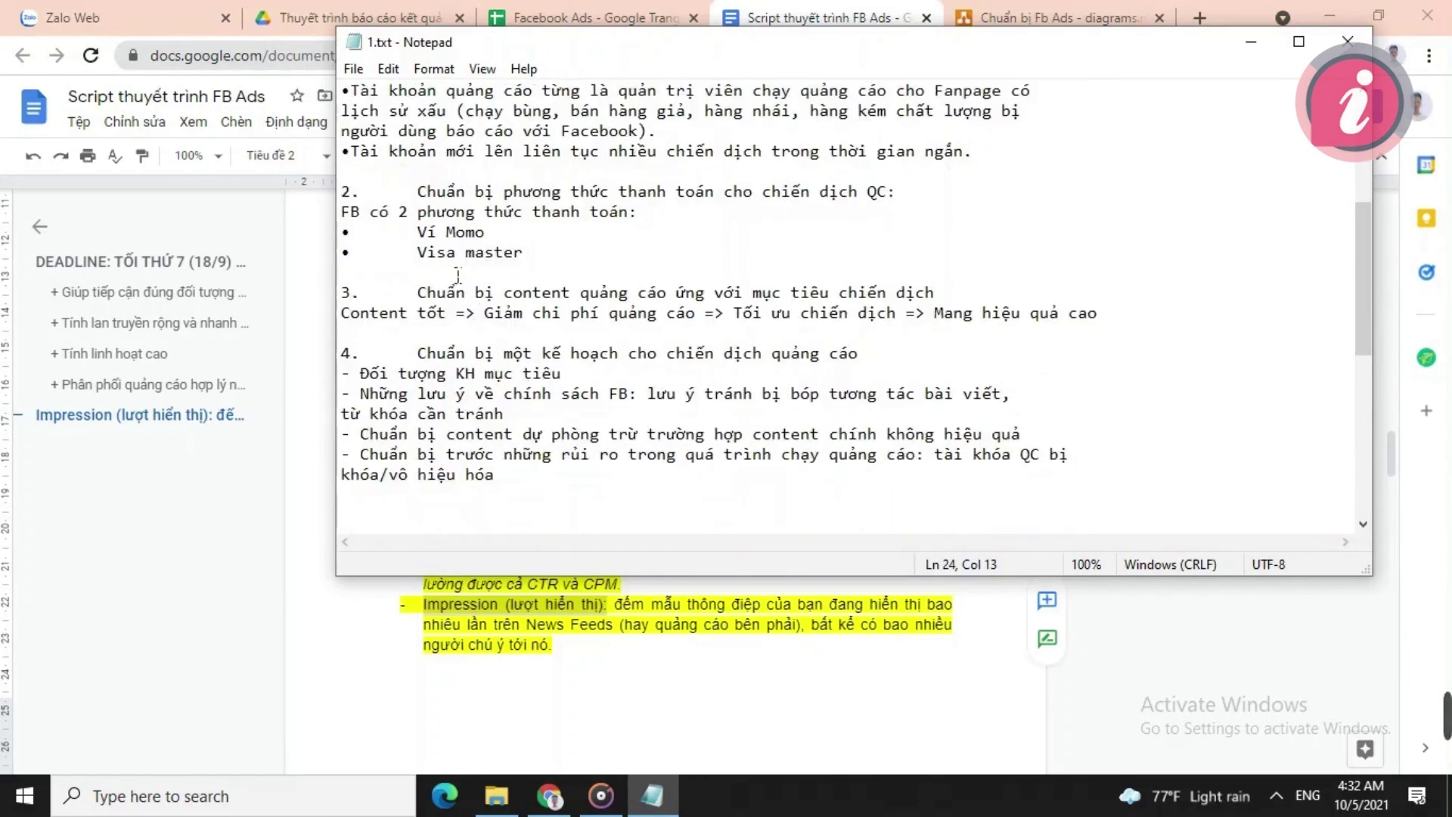
Examine item 3 of the notes on preparing ad content for the campaign objective, marking its heading and the benefits of good content.
{"action": "left_click_drag", "start_coordinate": [445, 299], "coordinate": [934, 304]}
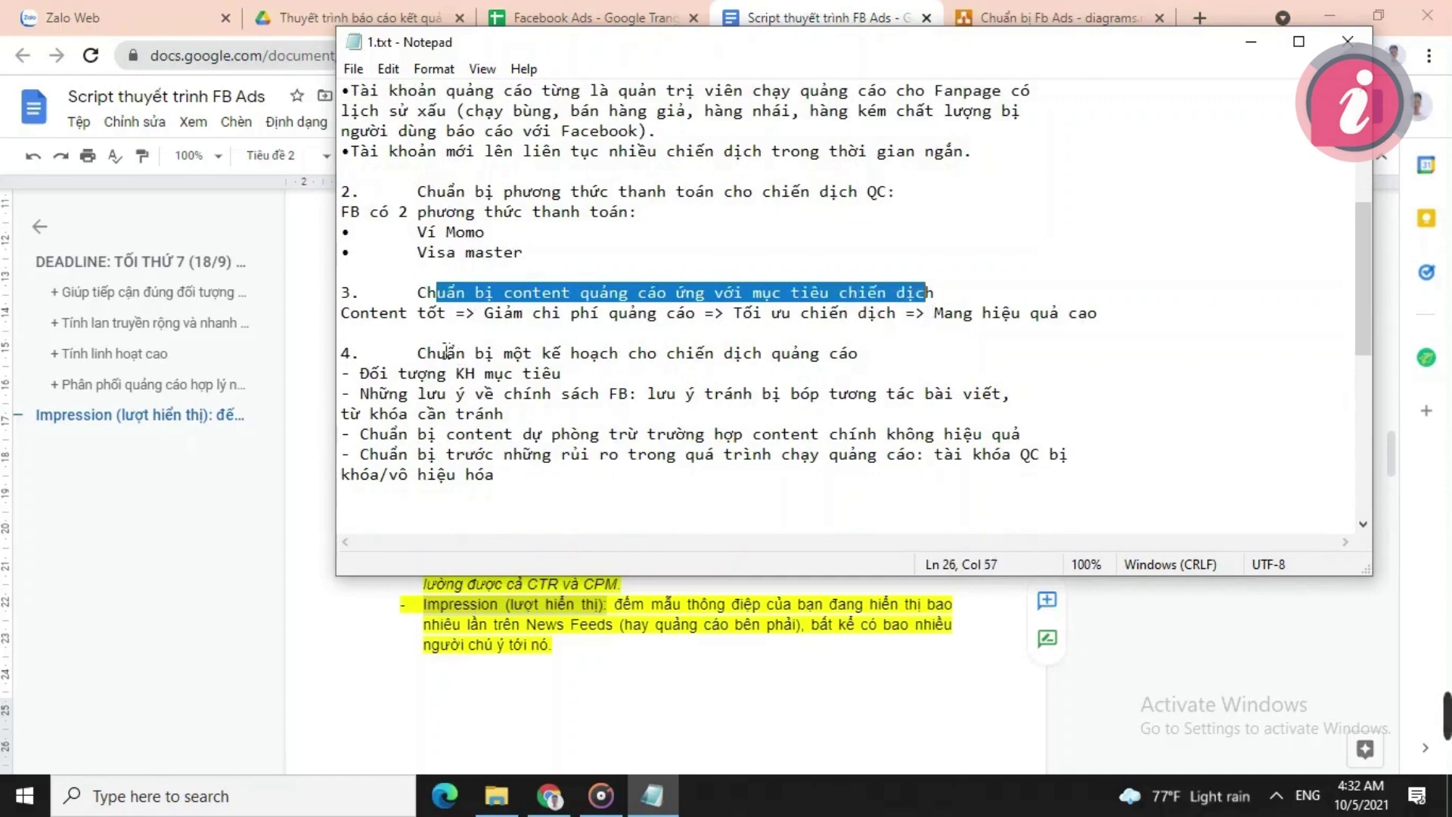
{"action": "left_click", "coordinate": [486, 316]}
{"action": "left_click_drag", "start_coordinate": [488, 317], "coordinate": [1095, 321]}
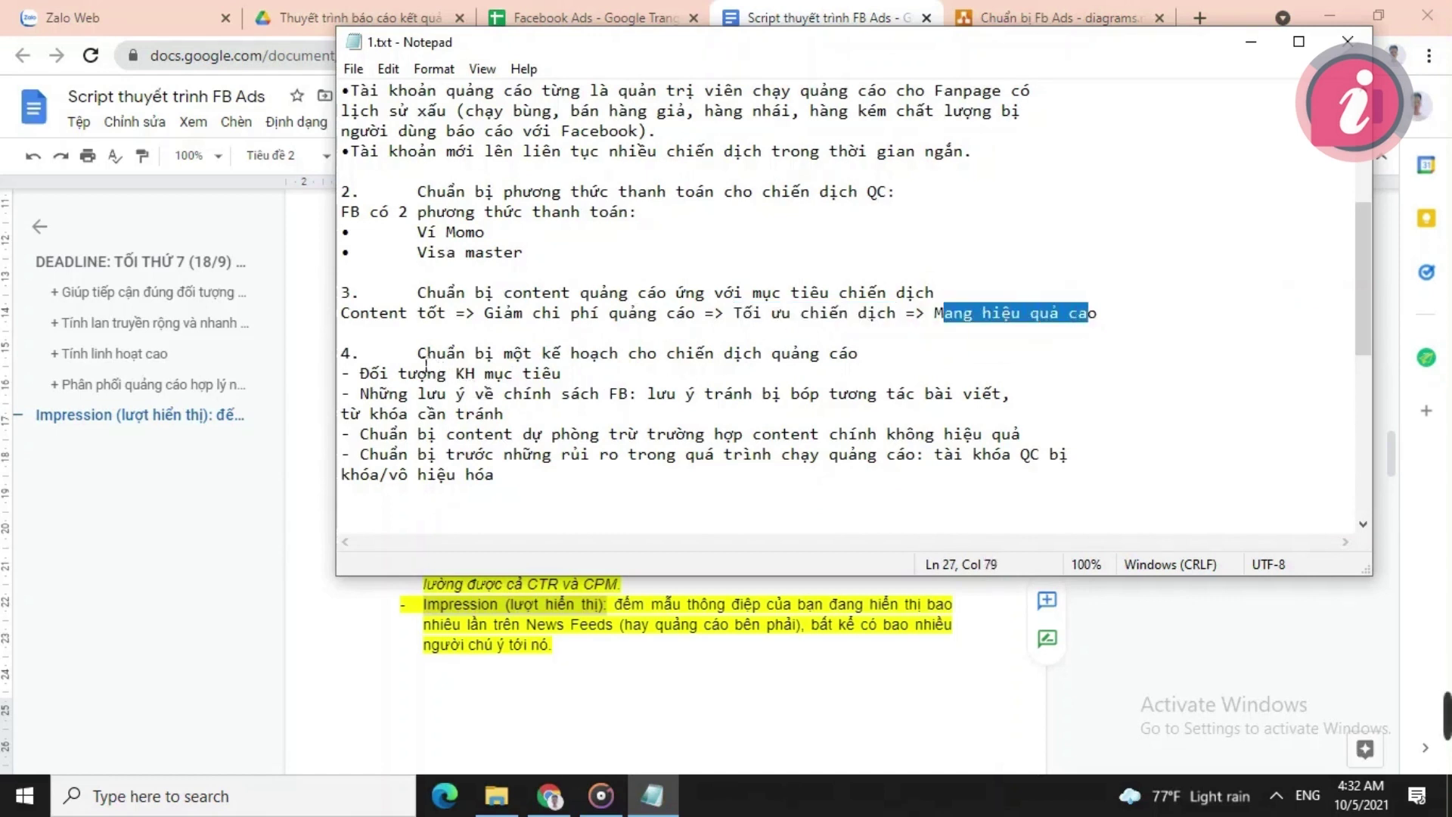
Examine item 4 of the notes on planning the ad campaign, marking target customers, FB policy notes, backup content and risk preparation.
{"action": "left_click_drag", "start_coordinate": [418, 356], "coordinate": [809, 370]}
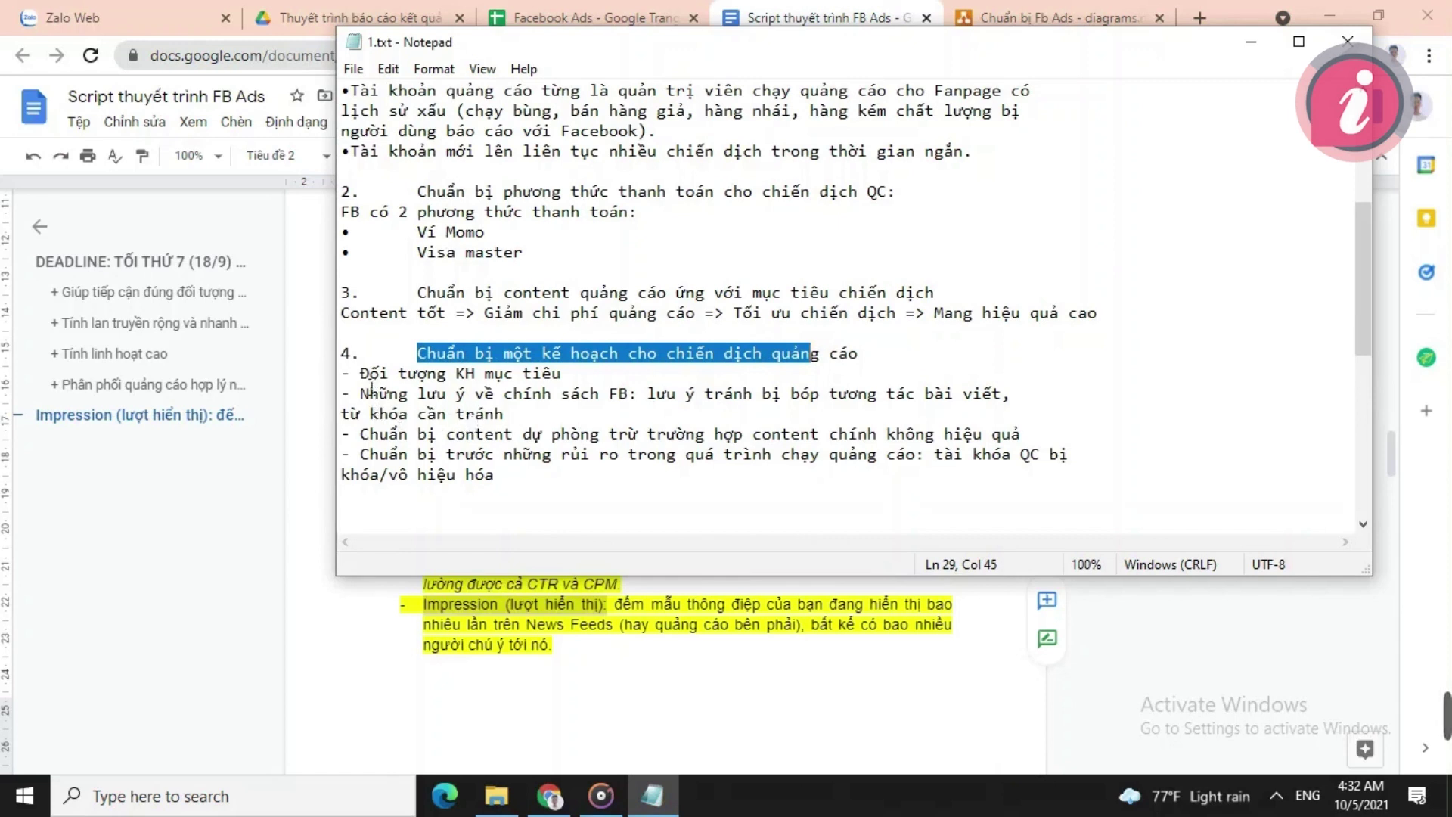
{"action": "left_click_drag", "start_coordinate": [361, 373], "coordinate": [574, 378]}
{"action": "left_click", "coordinate": [581, 376]}
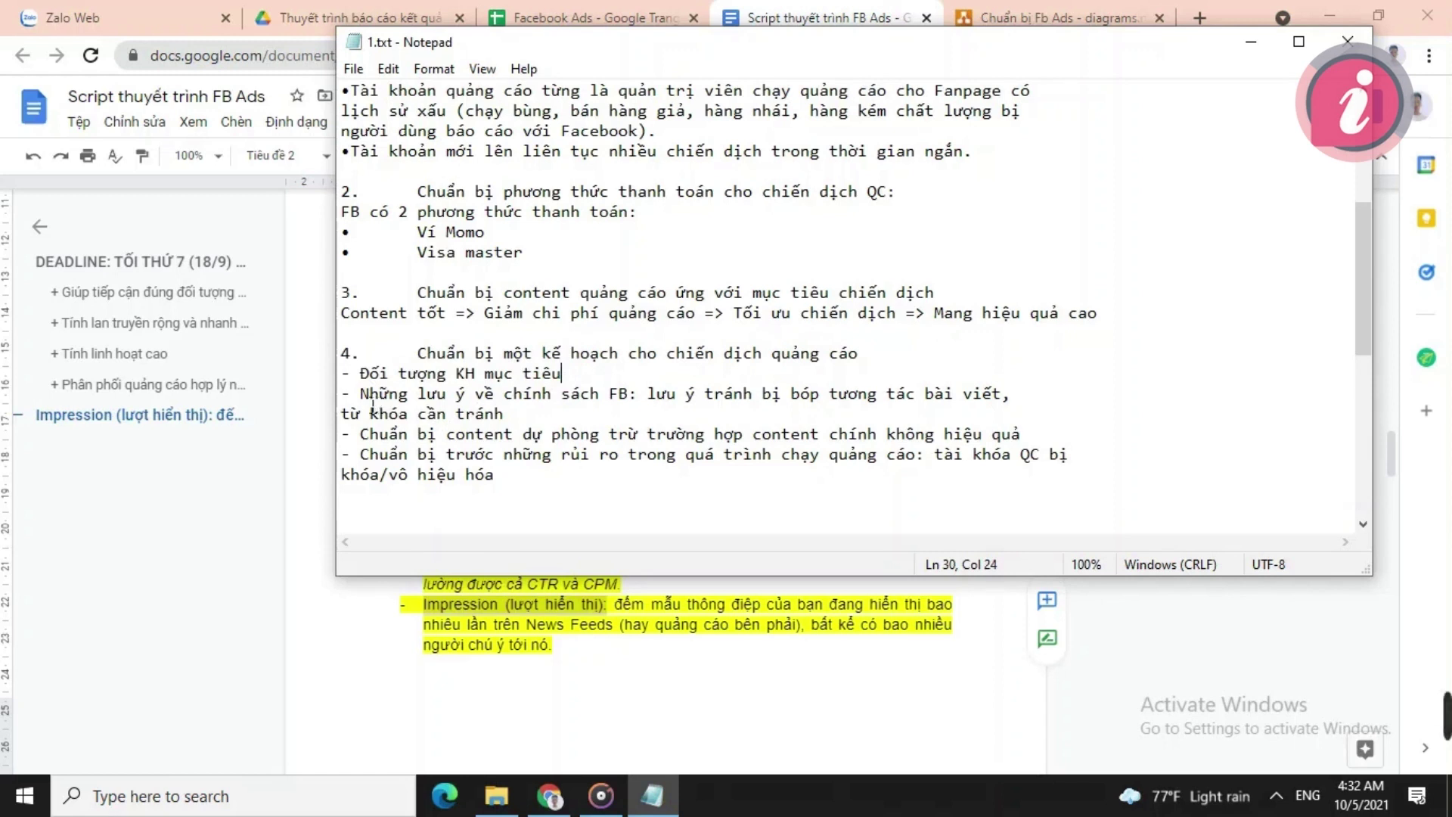
{"action": "left_click_drag", "start_coordinate": [360, 394], "coordinate": [1012, 409]}
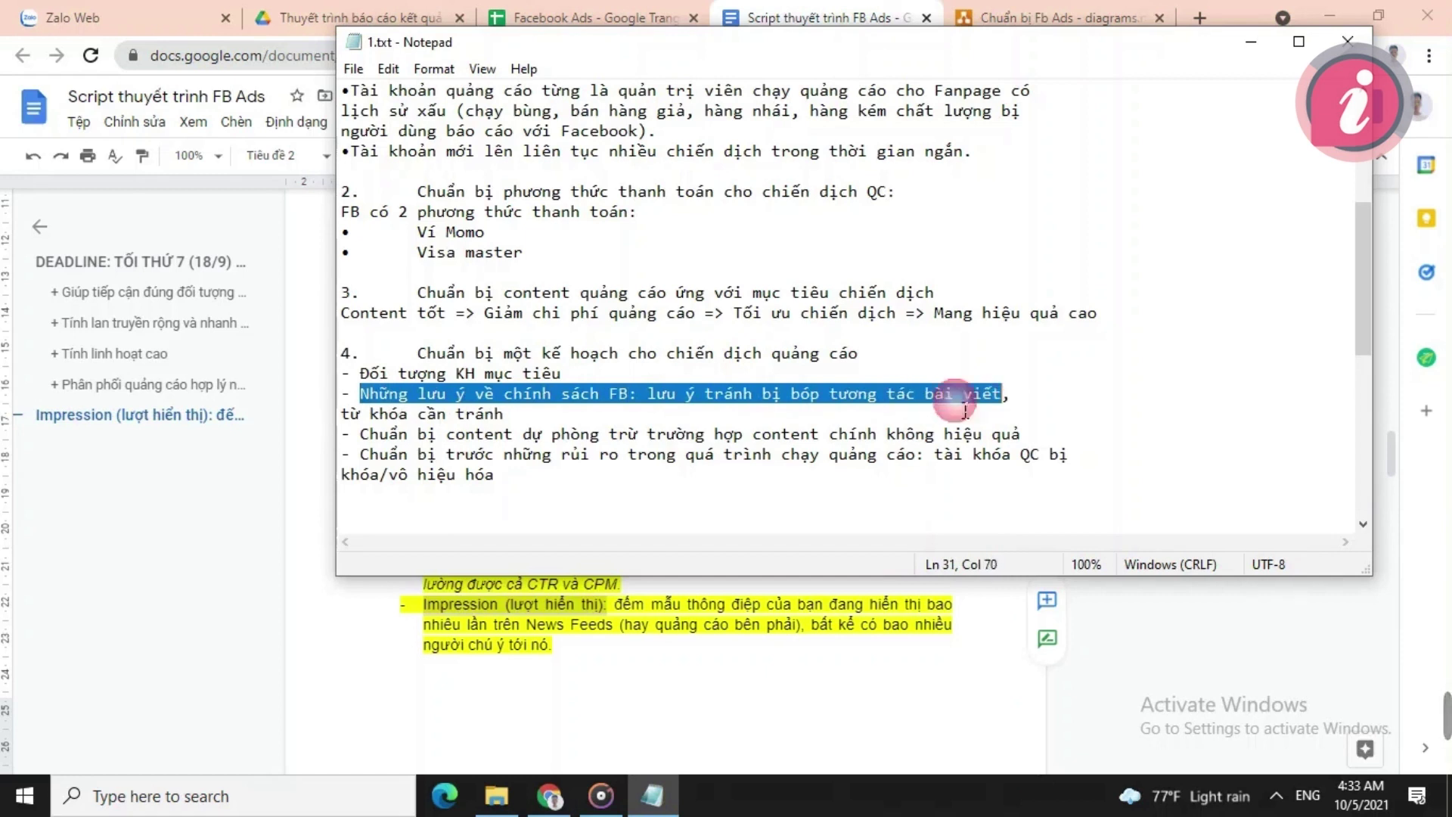
{"action": "left_click_drag", "start_coordinate": [350, 414], "coordinate": [503, 423]}
{"action": "left_click", "coordinate": [544, 424]}
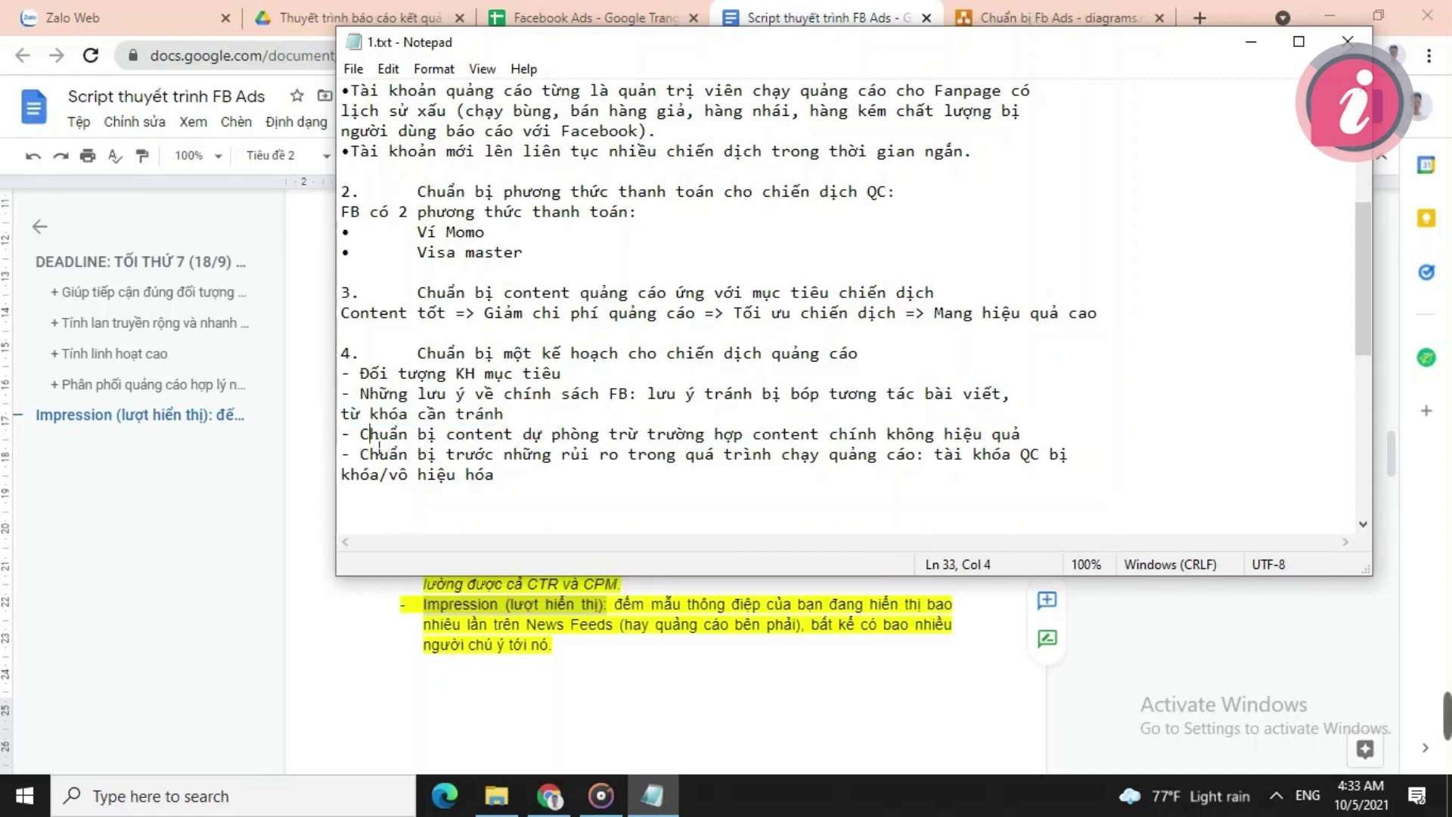
{"action": "left_click_drag", "start_coordinate": [379, 446], "coordinate": [1046, 451]}
{"action": "left_click", "coordinate": [1046, 451]}
{"action": "left_click_drag", "start_coordinate": [363, 456], "coordinate": [1051, 475]}
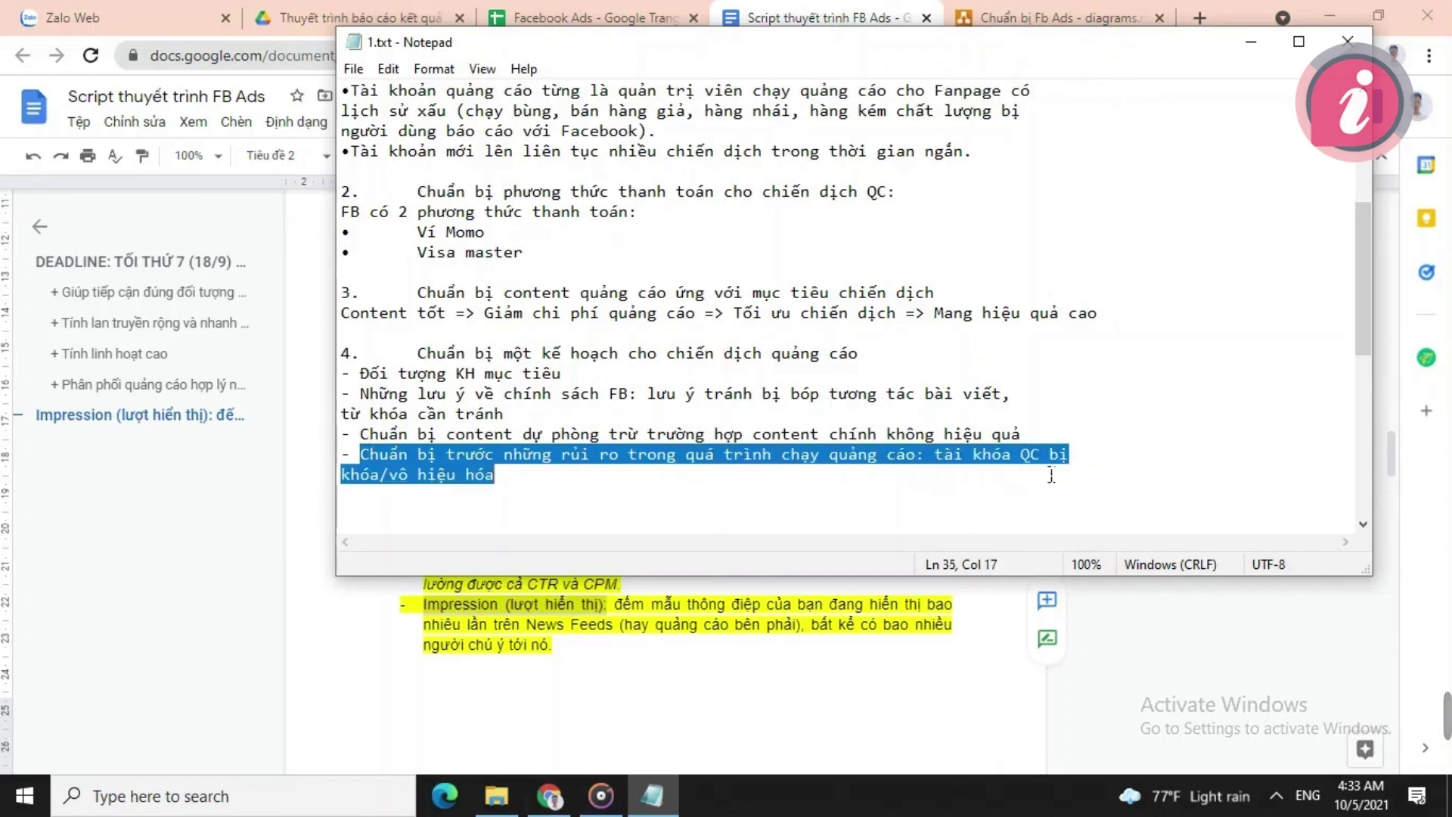
{"action": "left_click", "coordinate": [556, 495]}
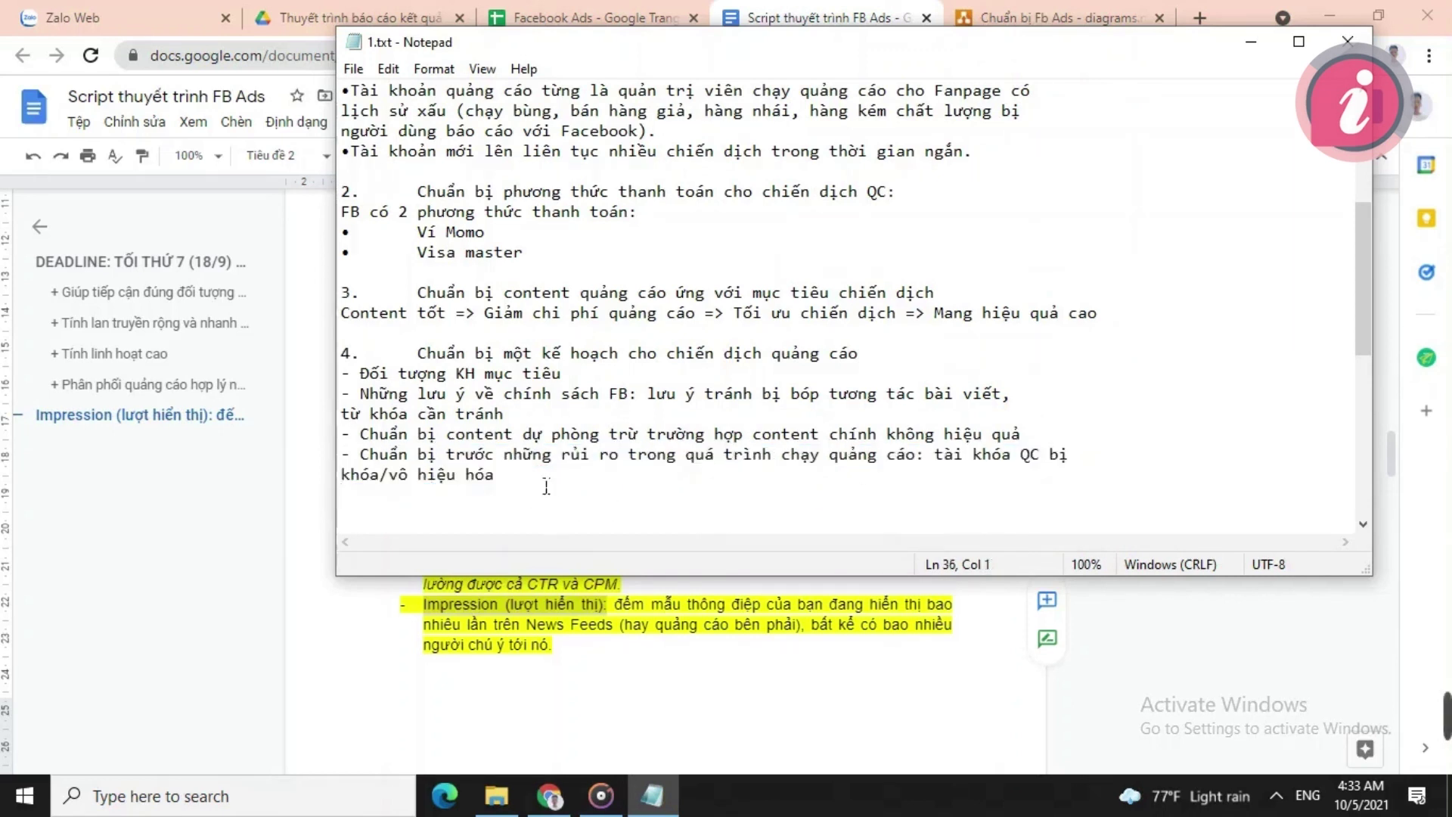
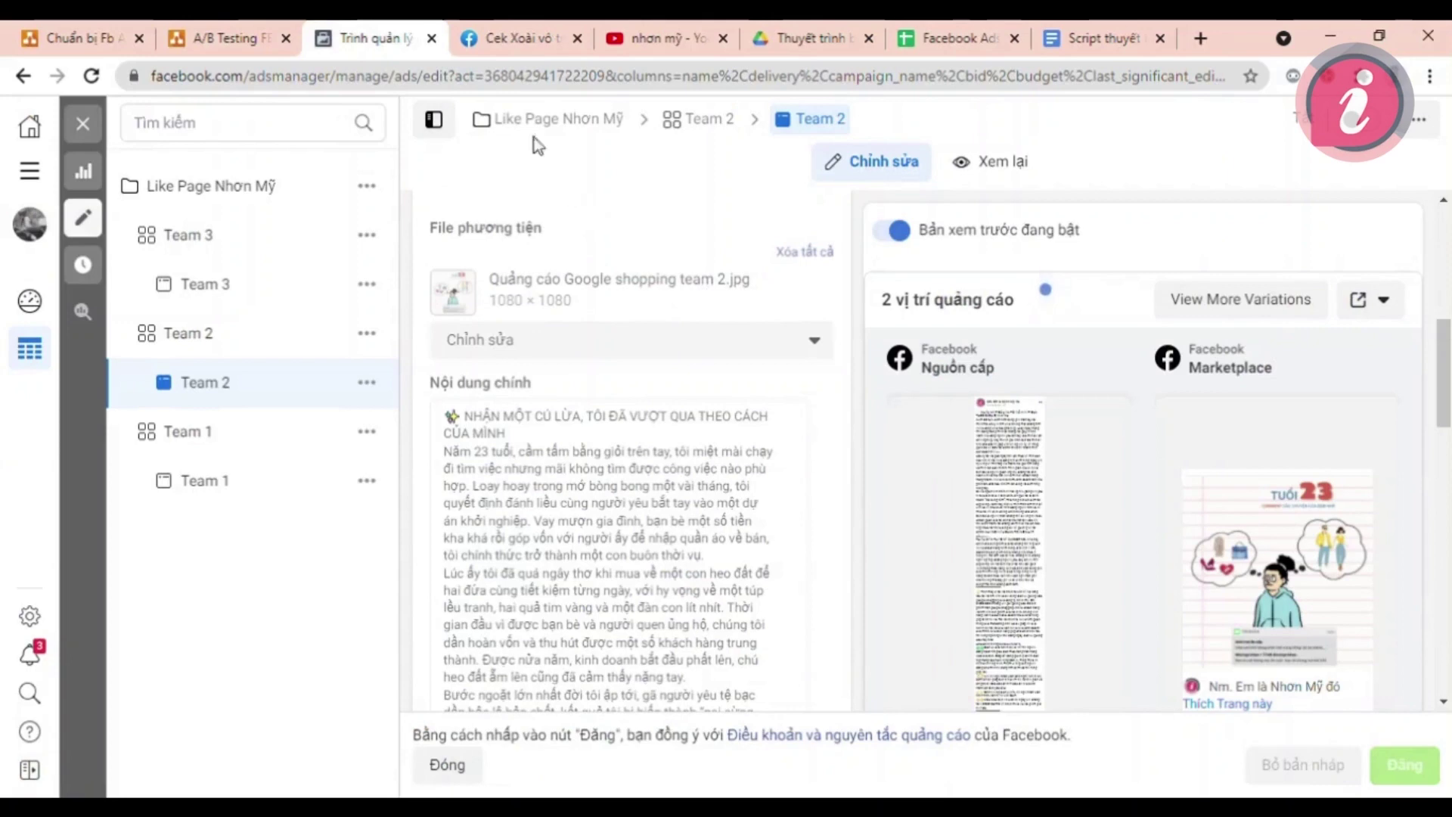
Switch to Facebook, dismiss the open chat and open Ads Manager (Trình quản lý quảng cáo).
{"action": "left_click", "coordinate": [505, 37]}
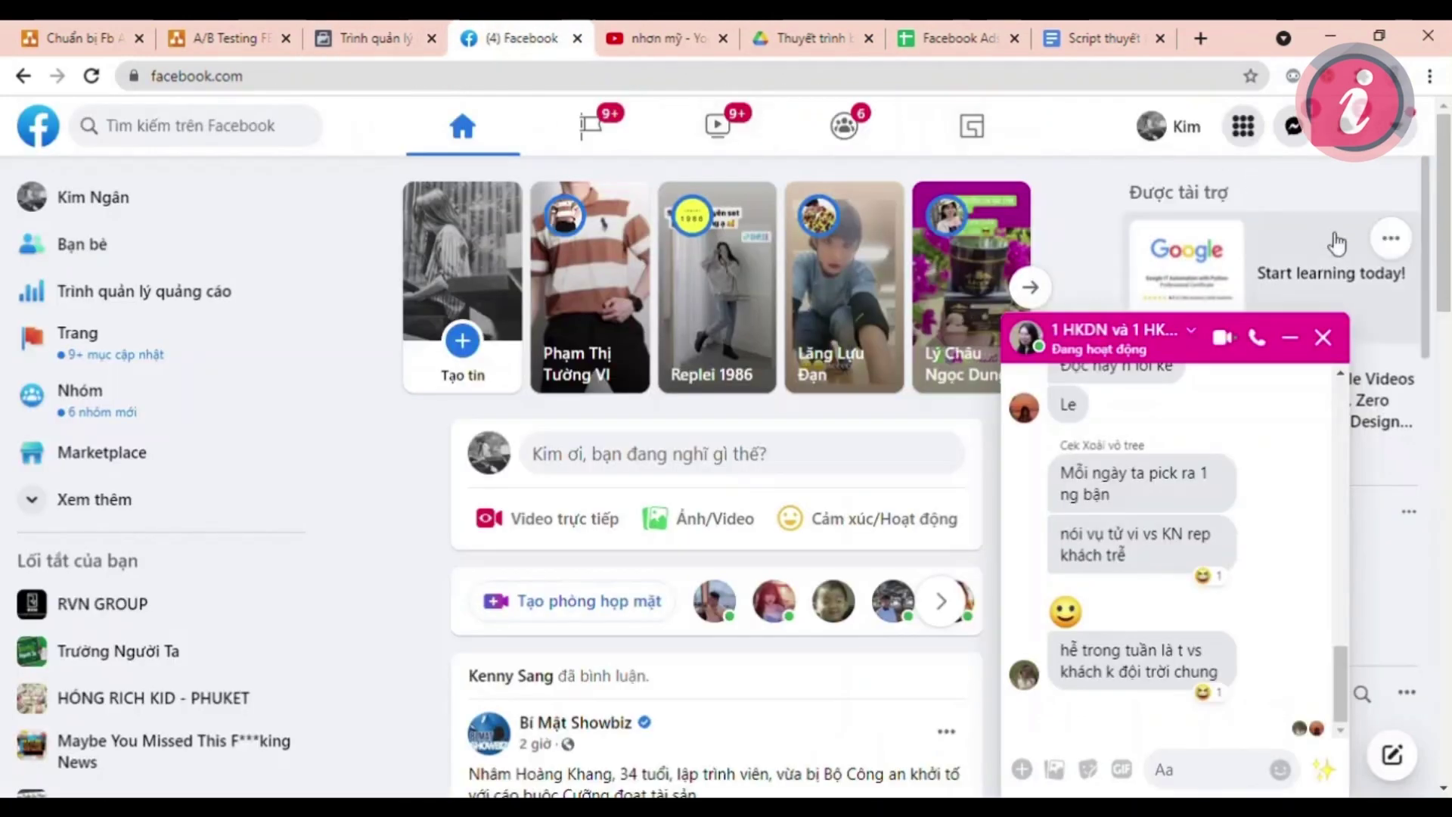
{"action": "left_click", "coordinate": [1323, 337]}
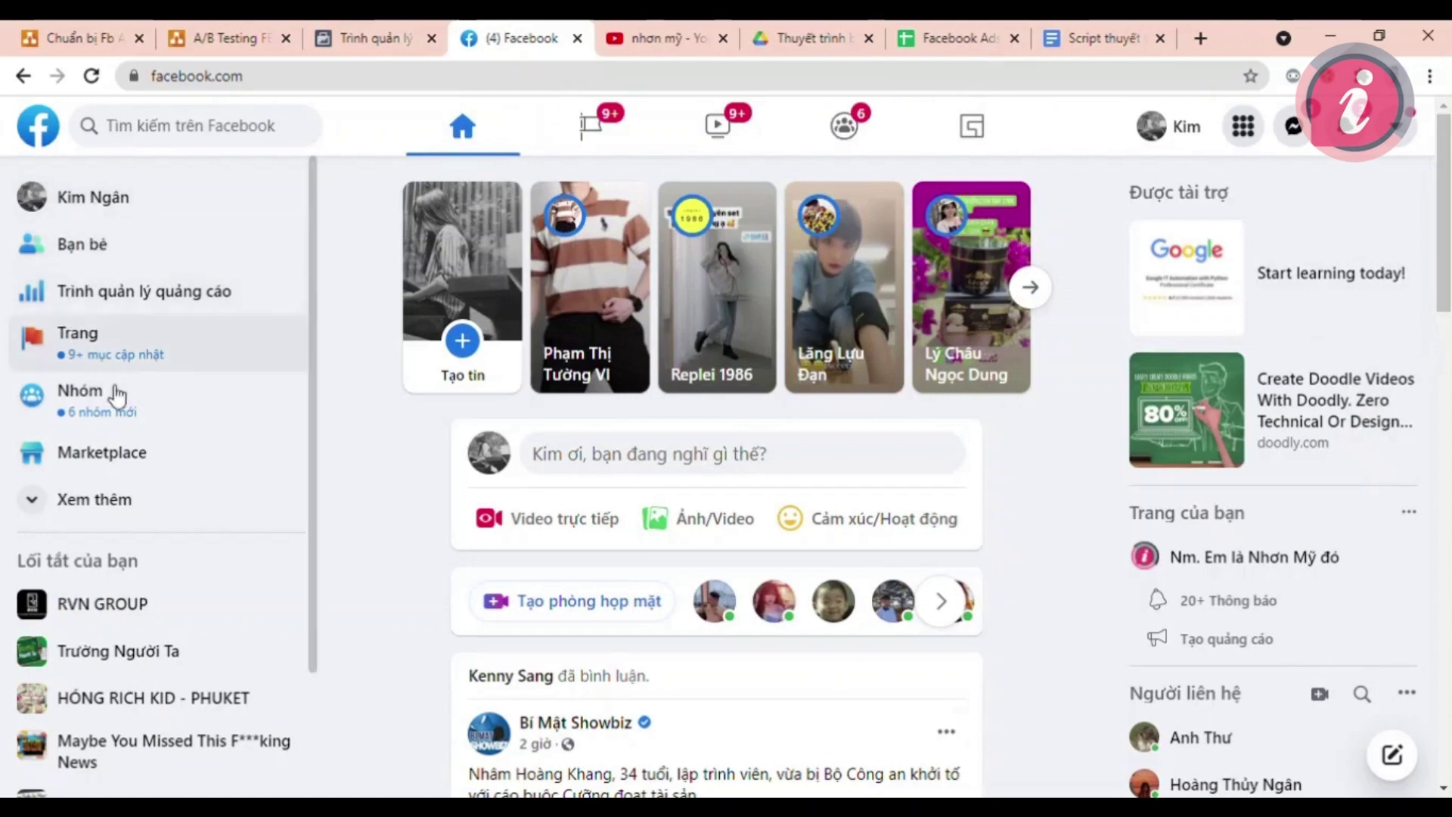
{"action": "left_click", "coordinate": [180, 298]}
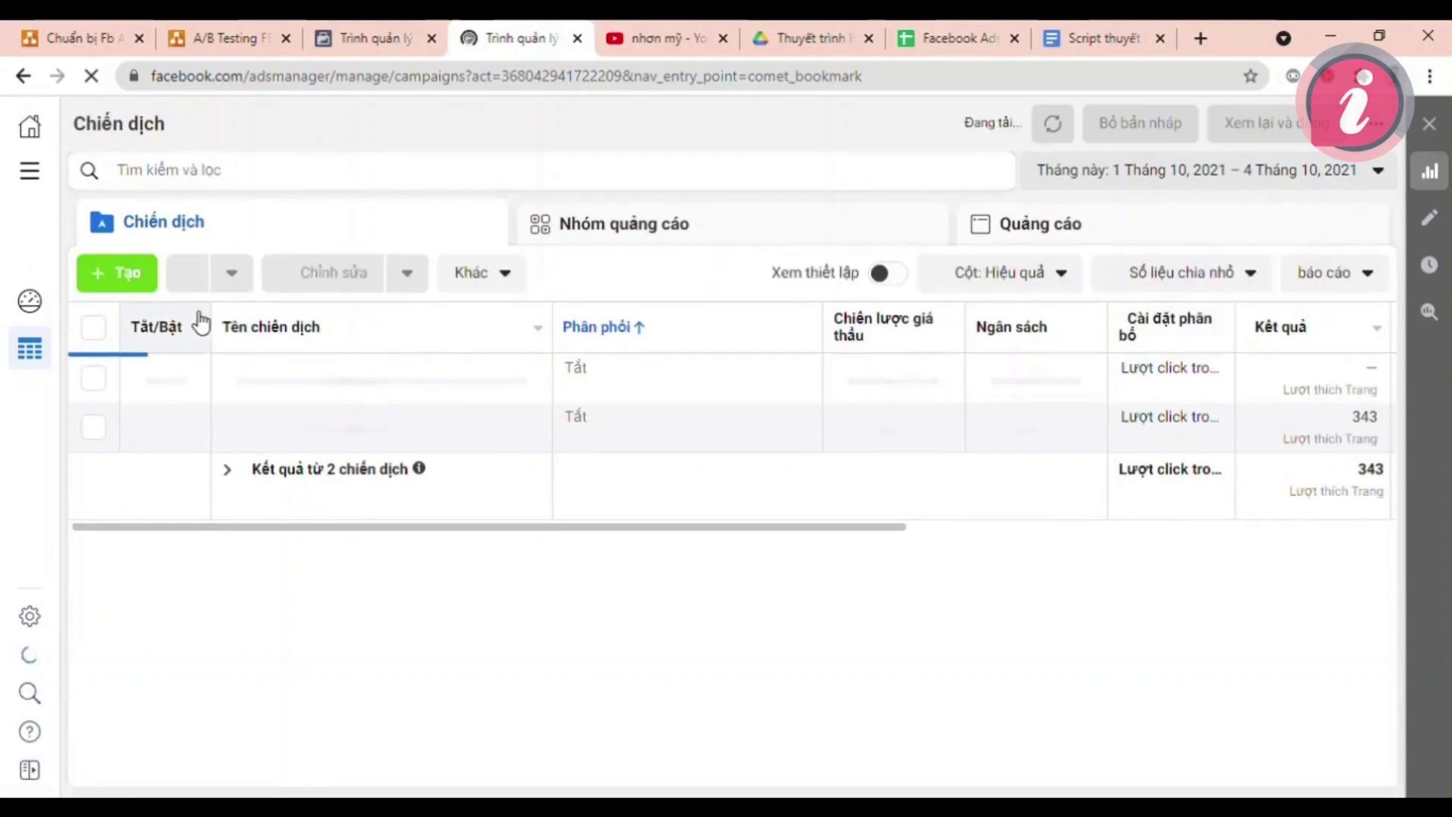
Create a new campaign with the Lượt tương tác objective and the Tương tác với bài viết engagement type.
{"action": "left_click", "coordinate": [133, 279]}
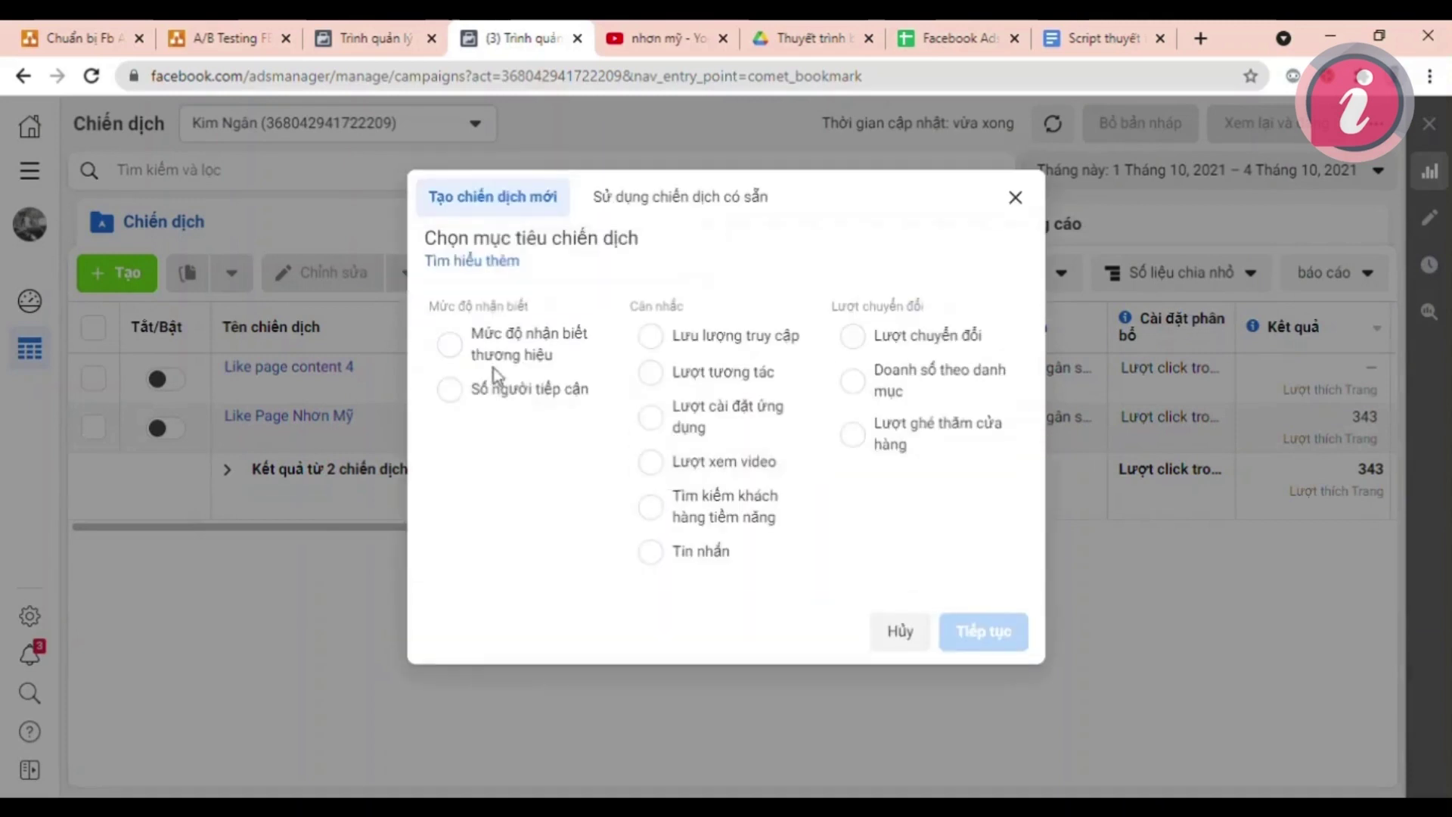
{"action": "left_click", "coordinate": [683, 376]}
{"action": "scroll", "coordinate": [756, 499], "scroll_direction": "down", "scroll_amount": 3}
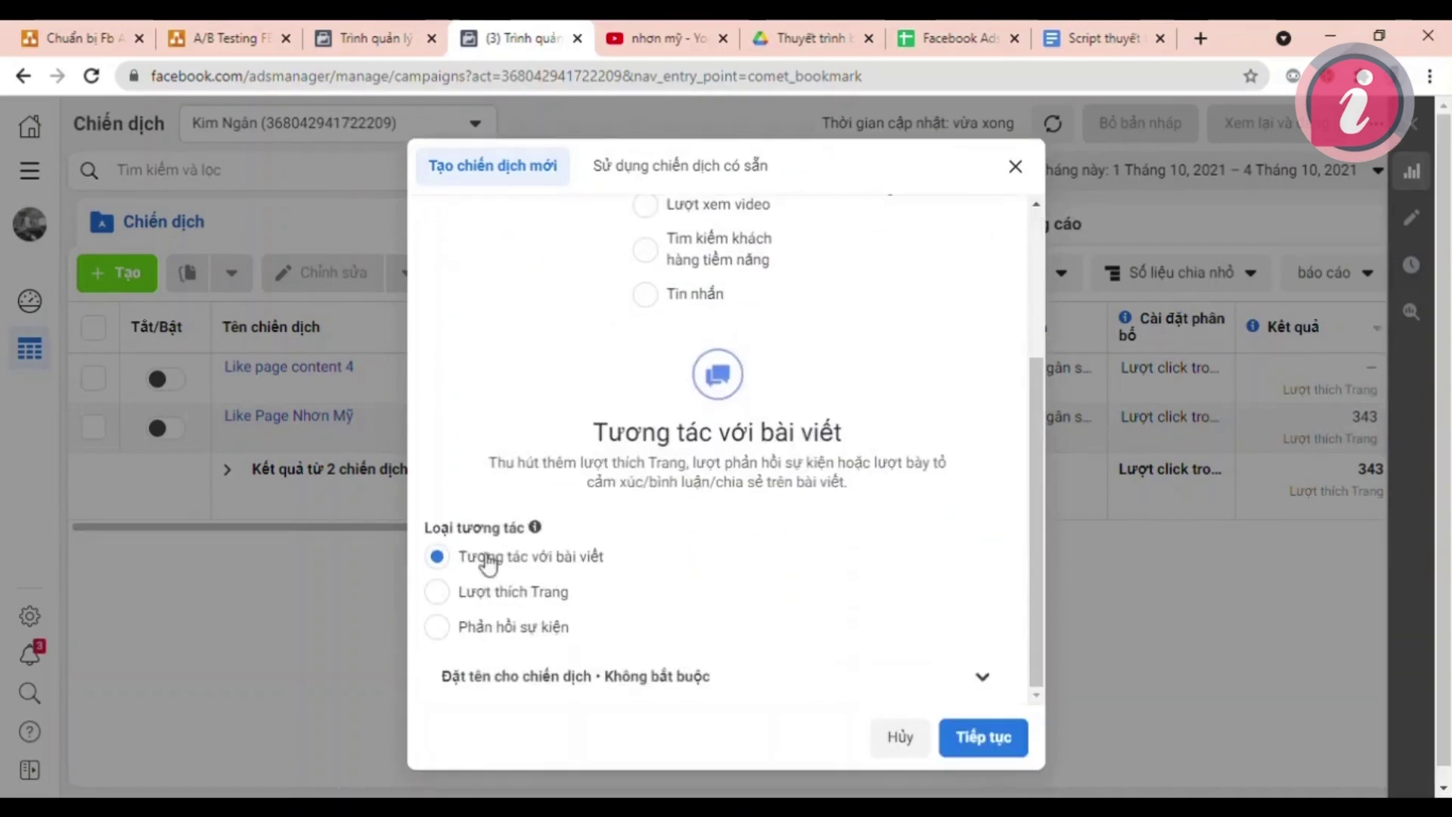
{"action": "left_click", "coordinate": [994, 739]}
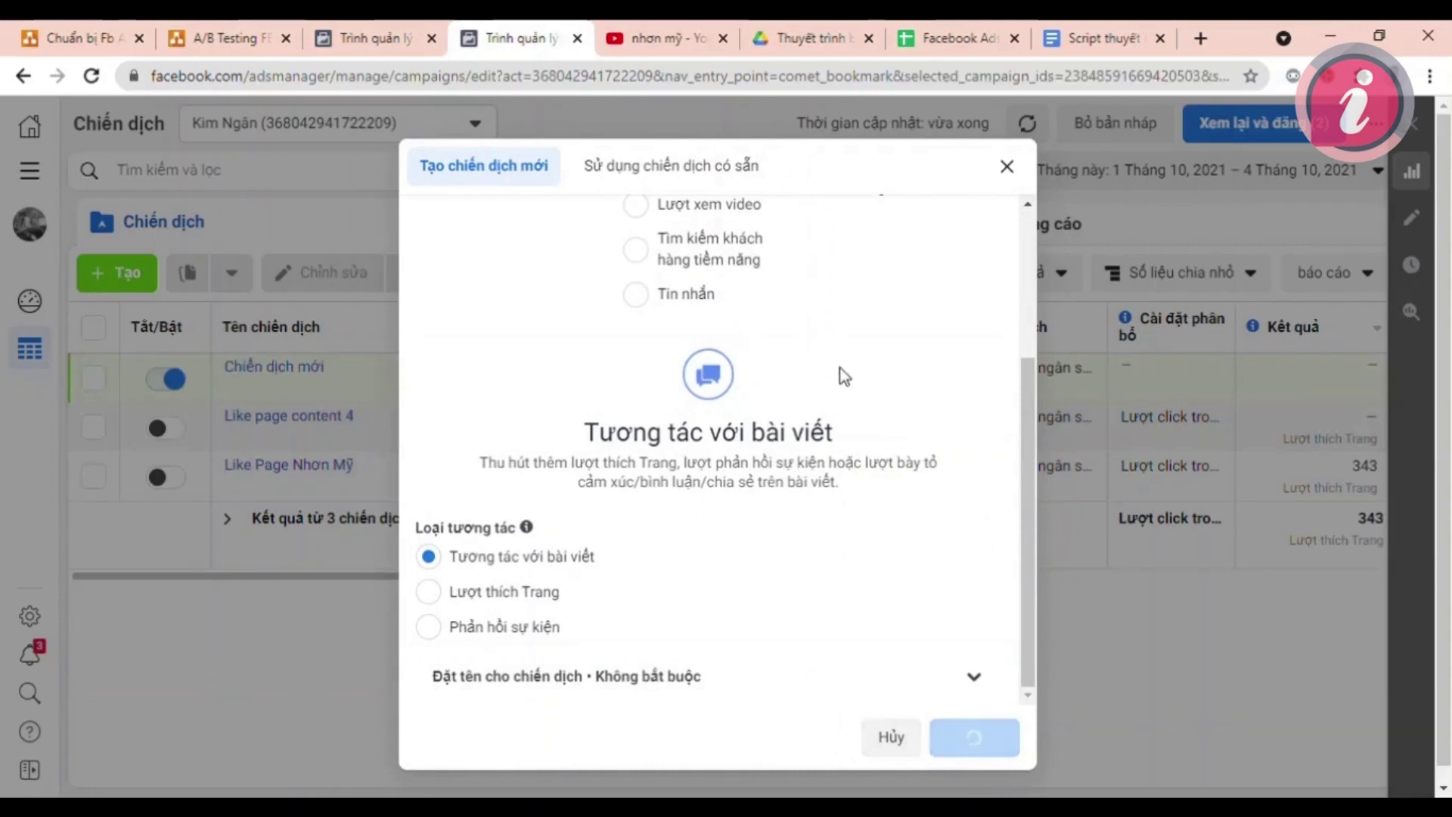
Review the new campaign's settings and name the campaign "Testing Facebook Nhơn Mỹ".
{"action": "scroll", "coordinate": [837, 446], "scroll_direction": "down", "scroll_amount": 5}
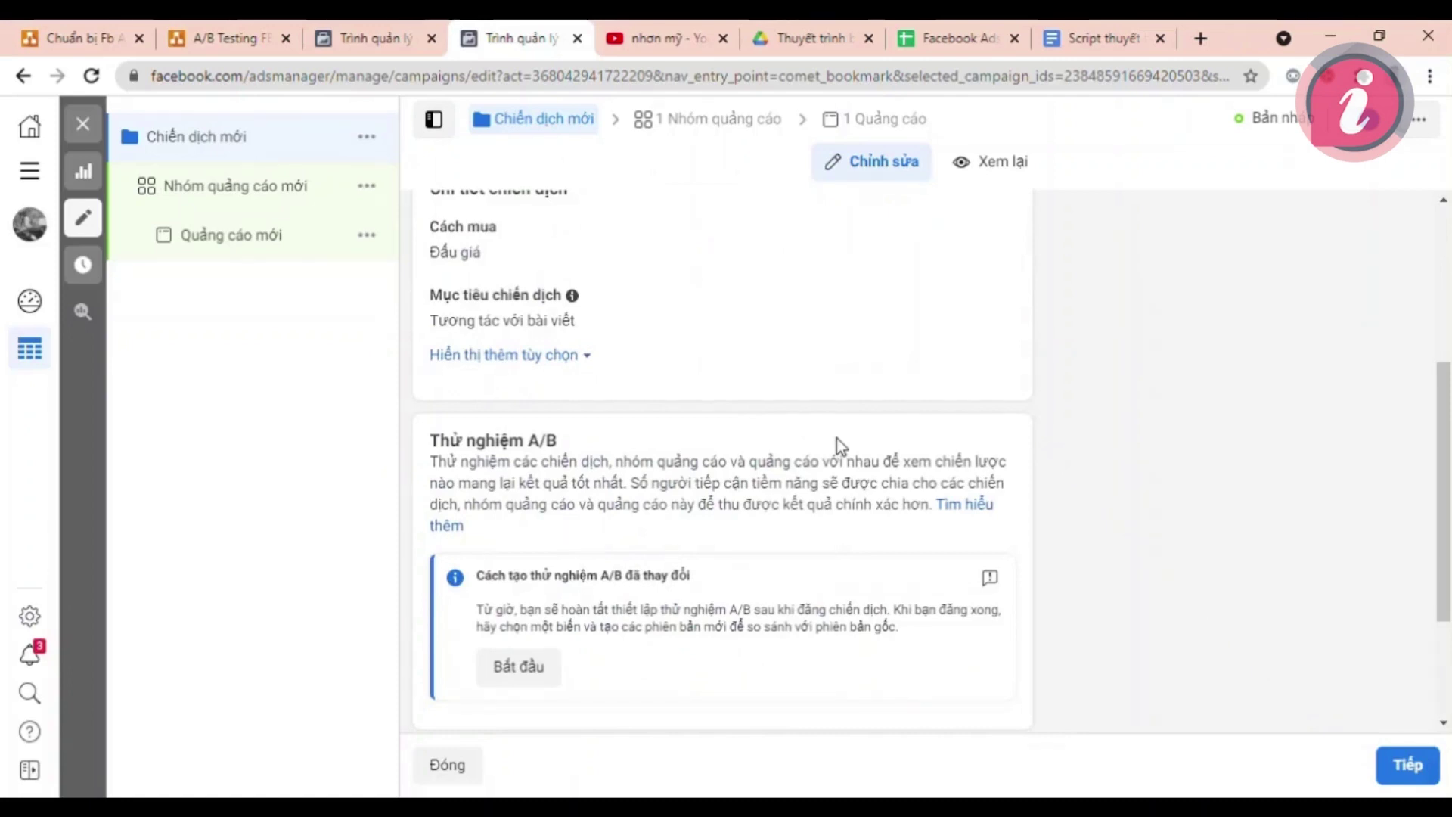
{"action": "scroll", "coordinate": [832, 446], "scroll_direction": "up", "scroll_amount": 5}
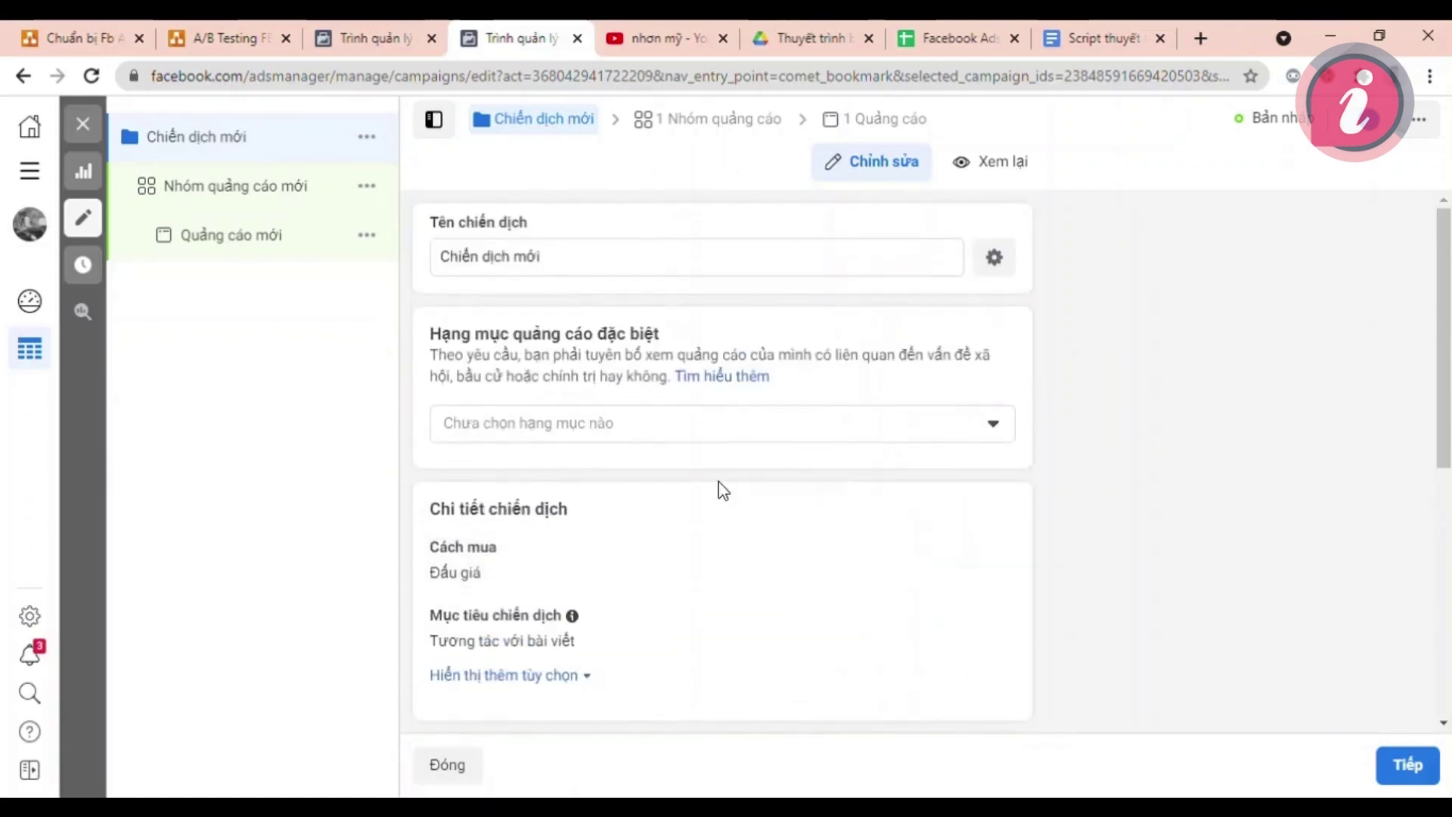
{"action": "scroll", "coordinate": [722, 495], "scroll_direction": "down", "scroll_amount": 4}
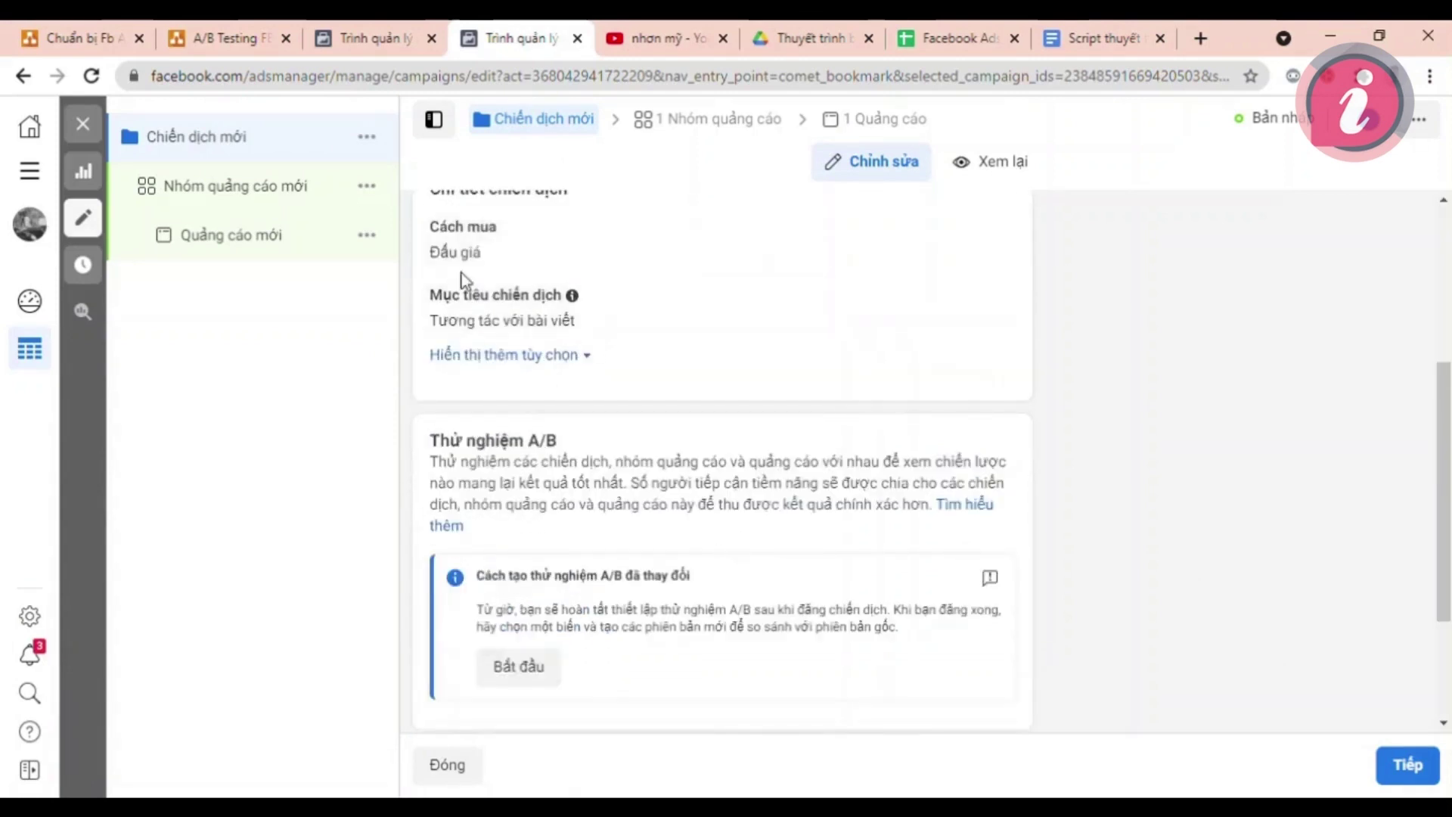
{"action": "scroll", "coordinate": [776, 422], "scroll_direction": "up", "scroll_amount": 5}
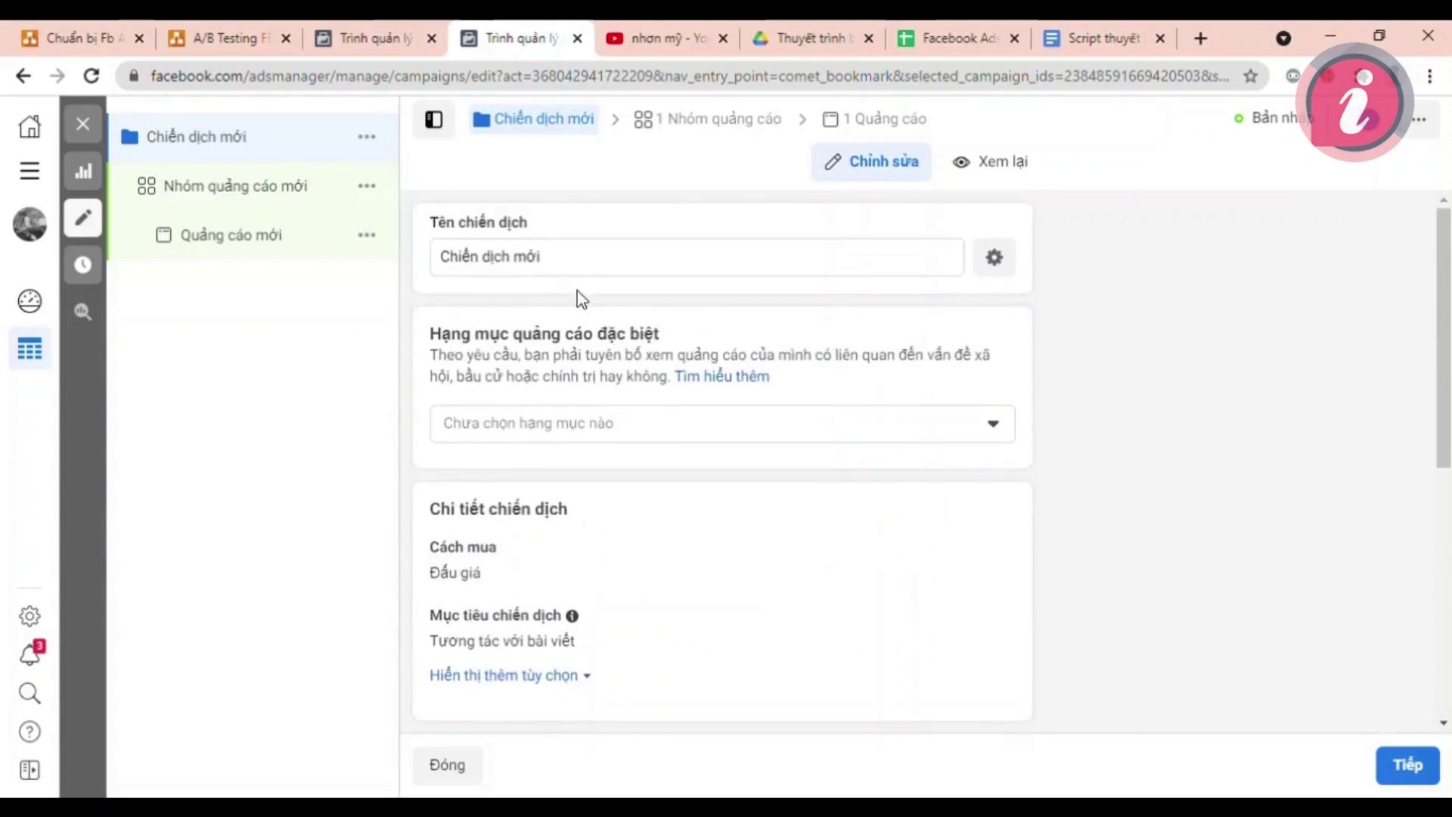
{"action": "triple_click", "coordinate": [572, 257]}
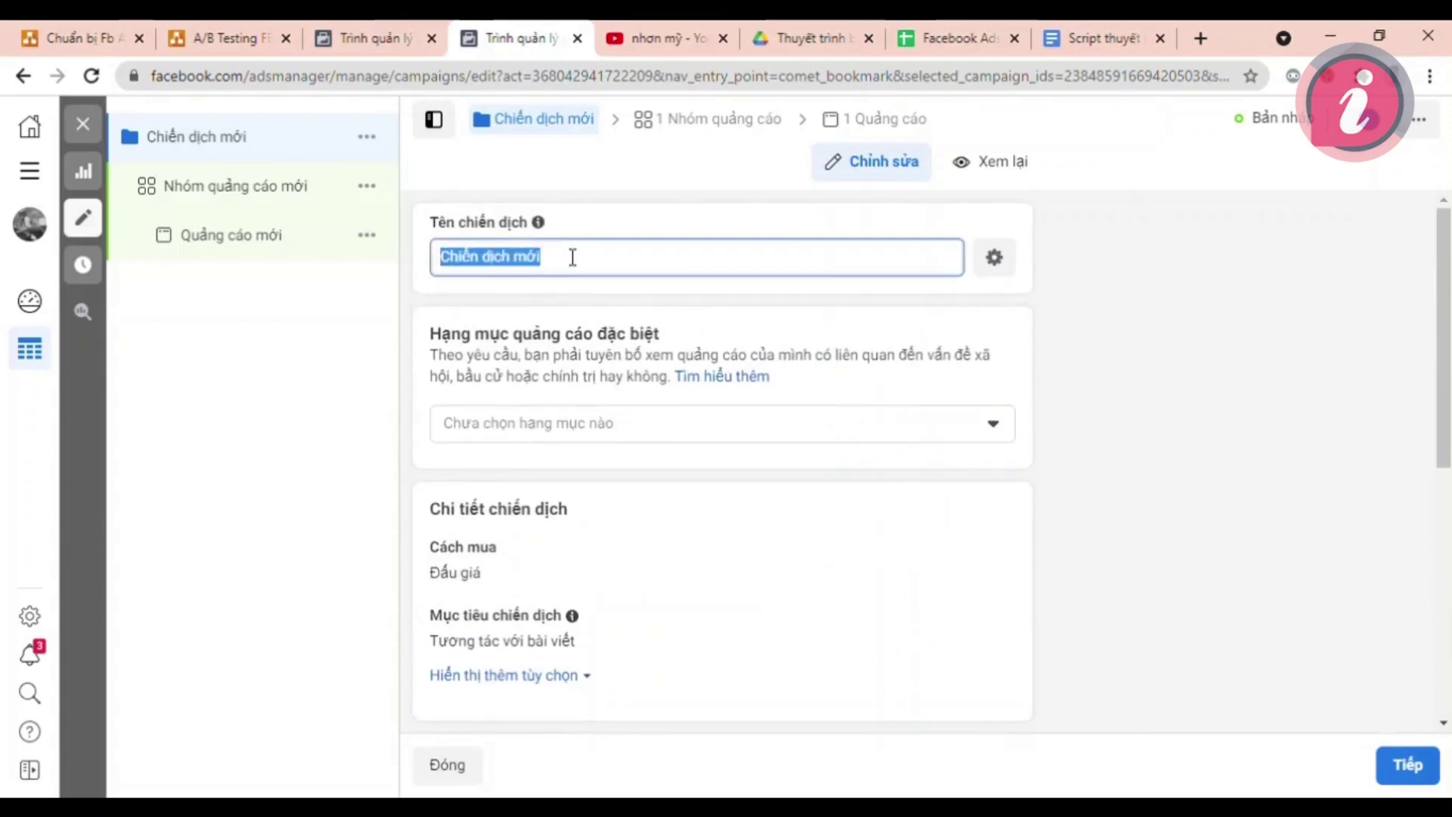
{"action": "type", "text": "Té"}
{"action": "type", "text": "sting "}
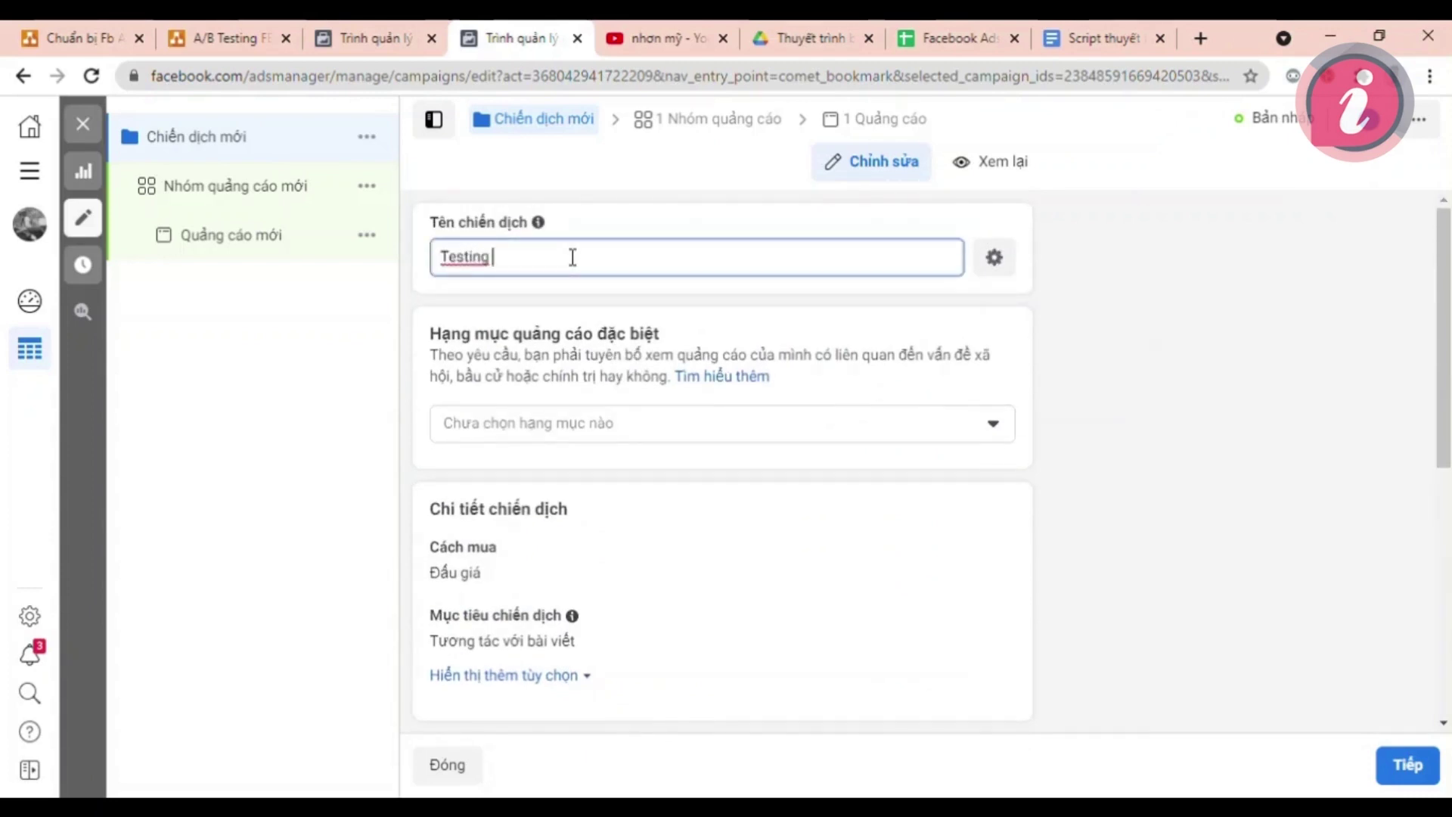
{"action": "type", "text": "Facebooj N"}
{"action": "key", "text": "BackSpace"}
{"action": "type", "text": "k Nhơn M"}
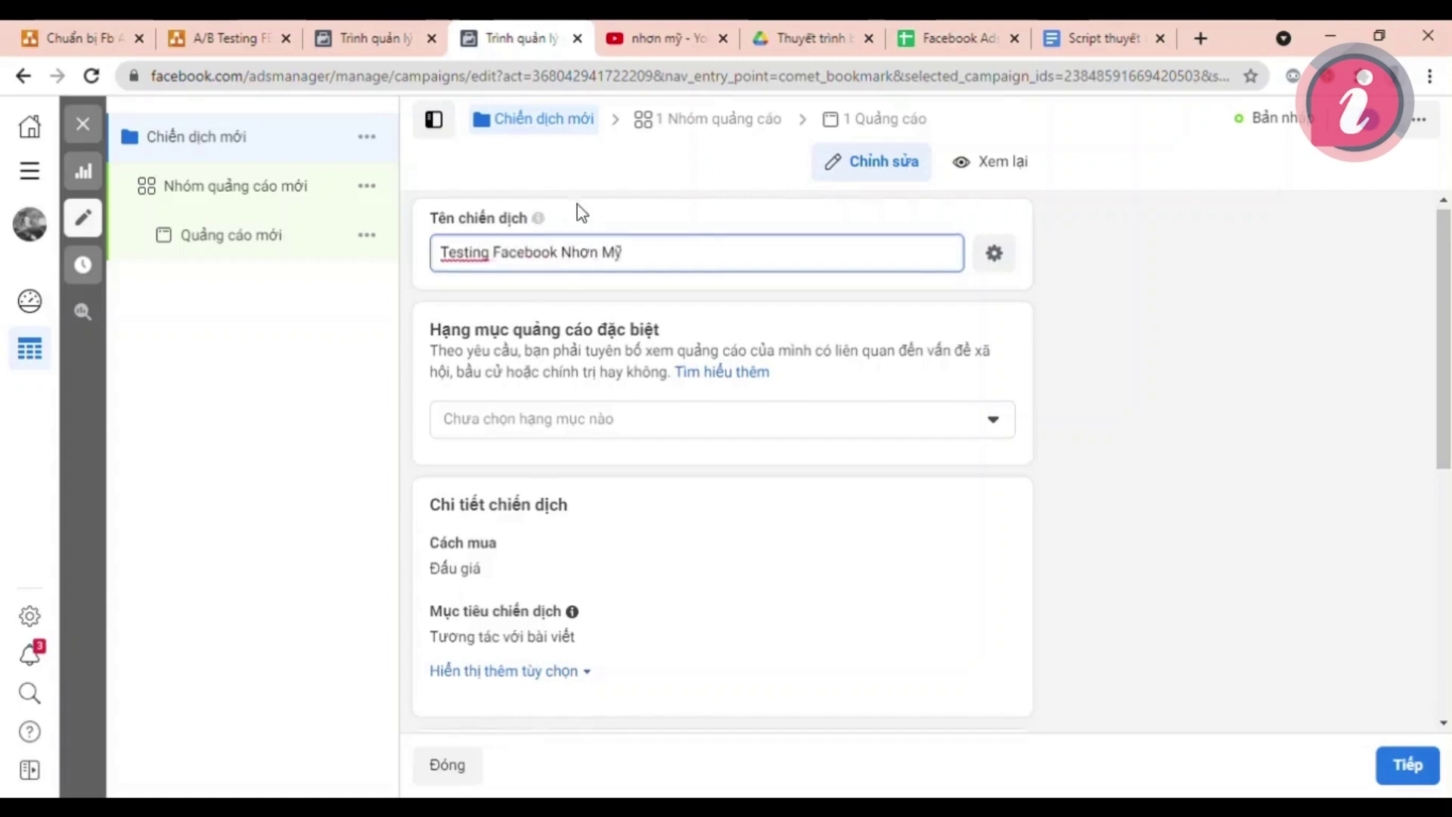
Start the A/B test (Thử nghiệm A/B) for the campaign.
{"action": "scroll", "coordinate": [680, 484], "scroll_direction": "down", "scroll_amount": 6}
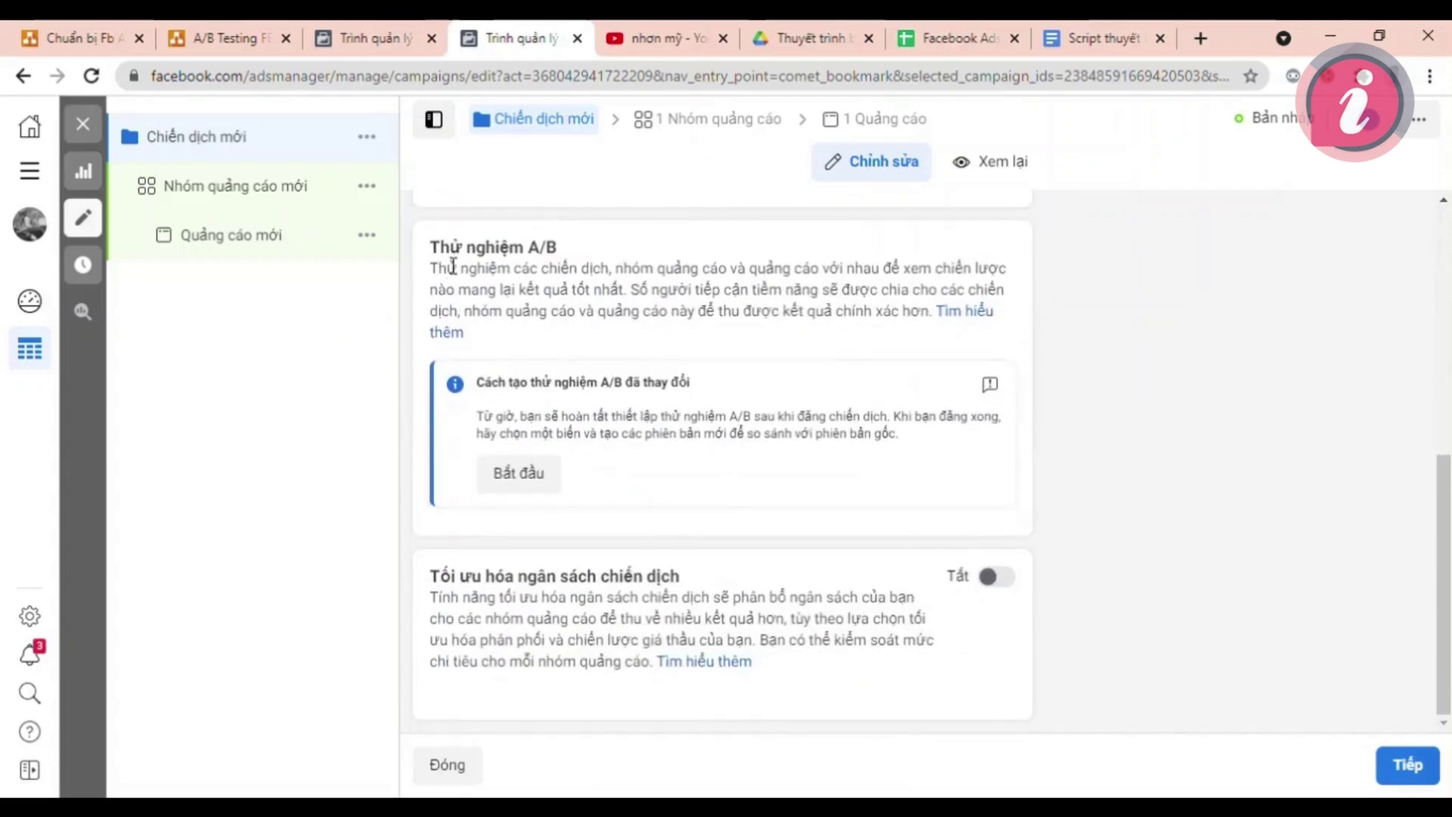
{"action": "left_click_drag", "start_coordinate": [440, 250], "coordinate": [557, 250]}
{"action": "left_click", "coordinate": [552, 476]}
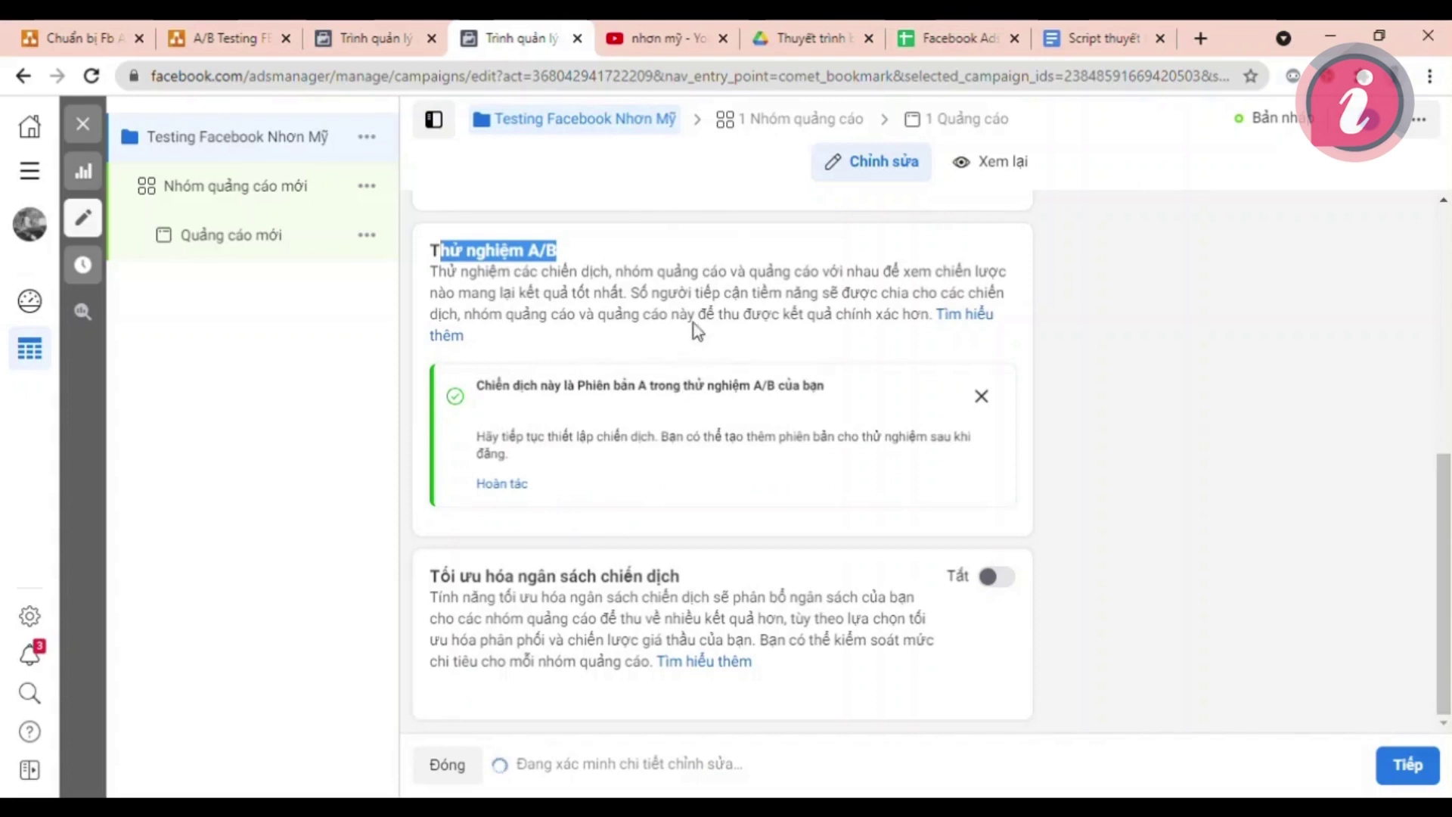
Open the campaign's ad set and set its daily budget to 50.859 VND.
{"action": "left_click", "coordinate": [765, 130]}
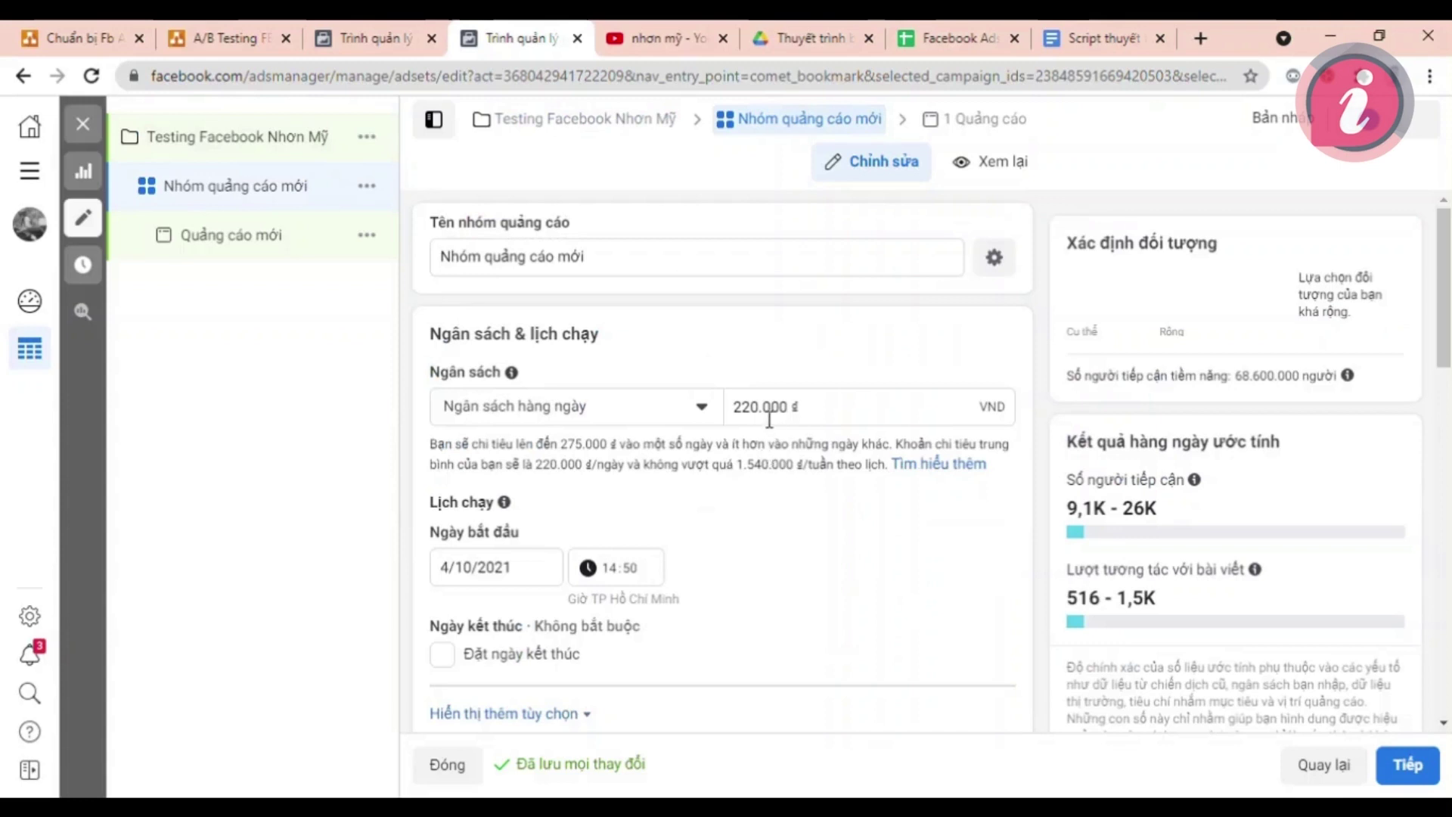
{"action": "left_click_drag", "start_coordinate": [750, 408], "coordinate": [680, 414]}
{"action": "key", "text": "BackSpace"}
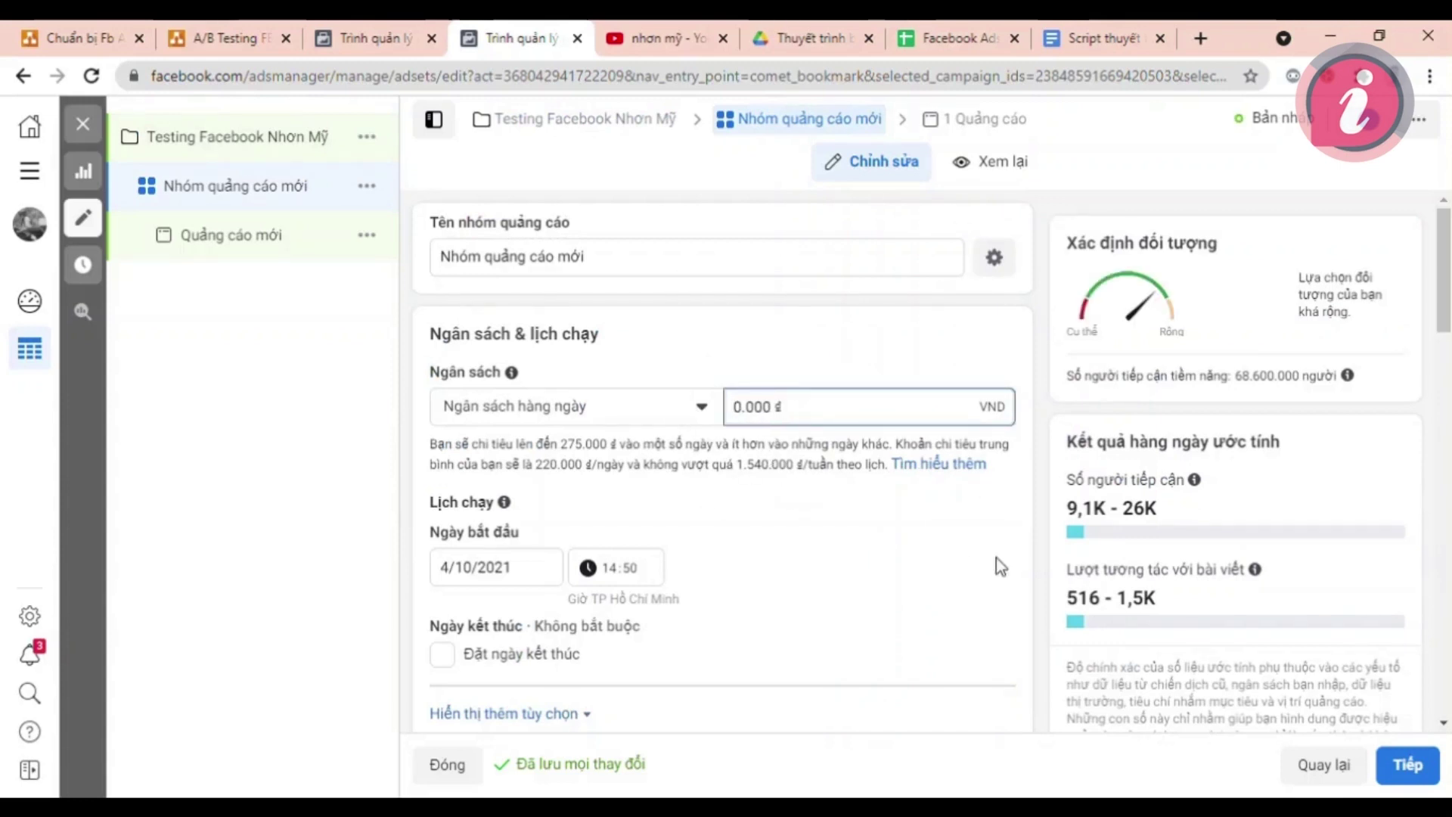
{"action": "type", "text": "5"}
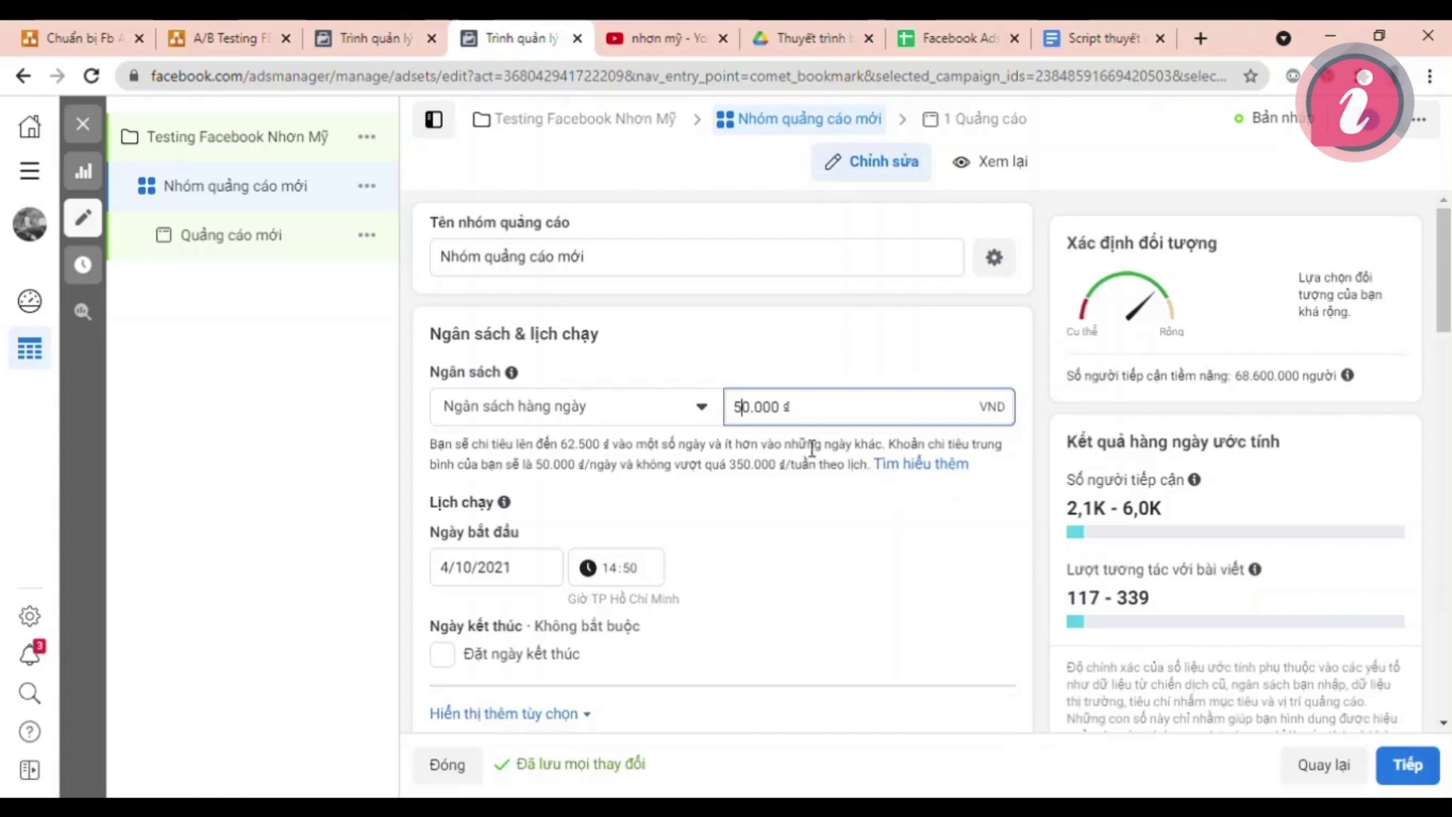
{"action": "key", "text": "Right"}
{"action": "key", "text": "Right"}
{"action": "key", "text": "Right"}
{"action": "key", "text": "Right"}
{"action": "key", "text": "Right"}
{"action": "type", "text": "859"}
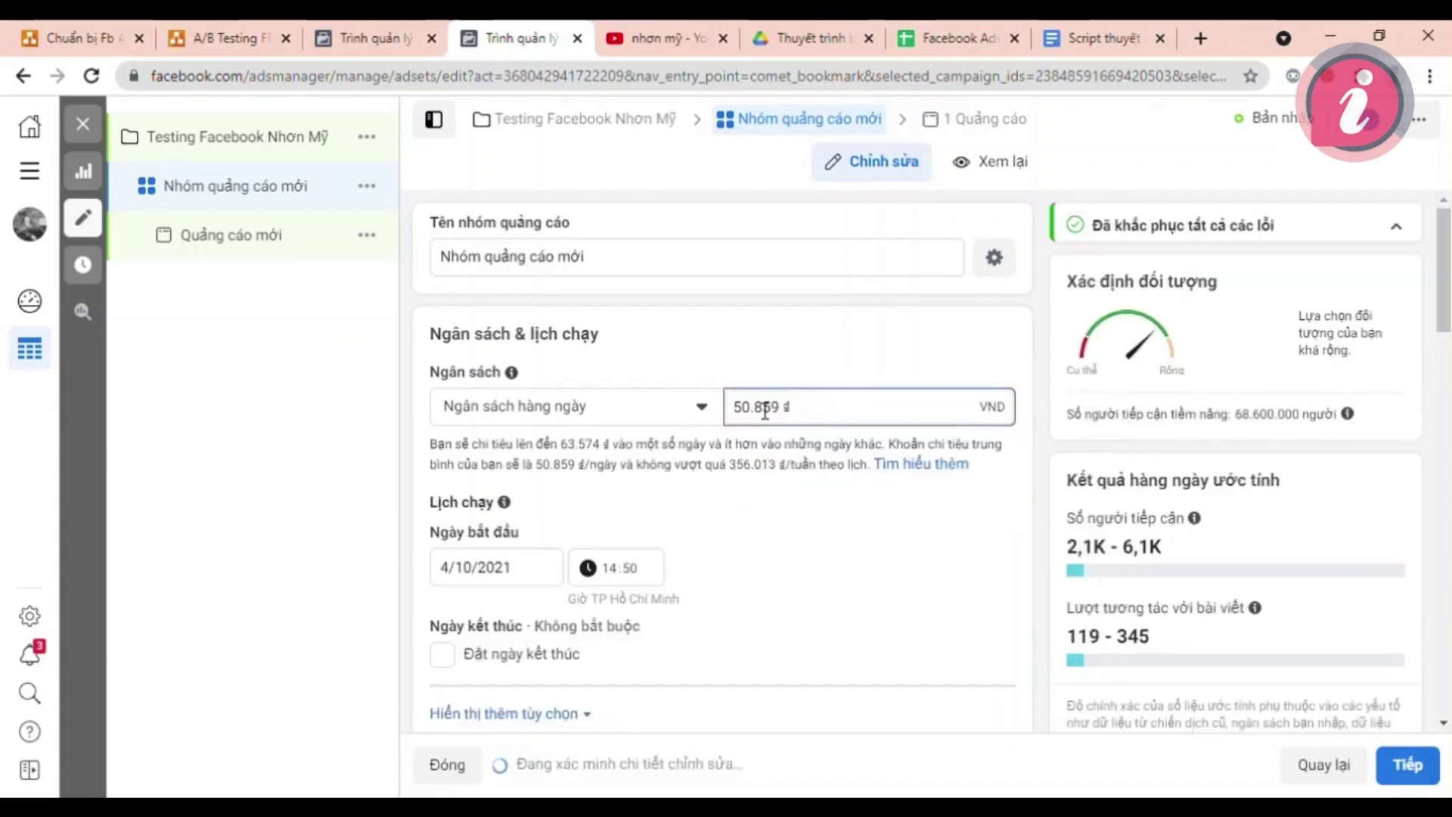
{"action": "double_click", "coordinate": [766, 415]}
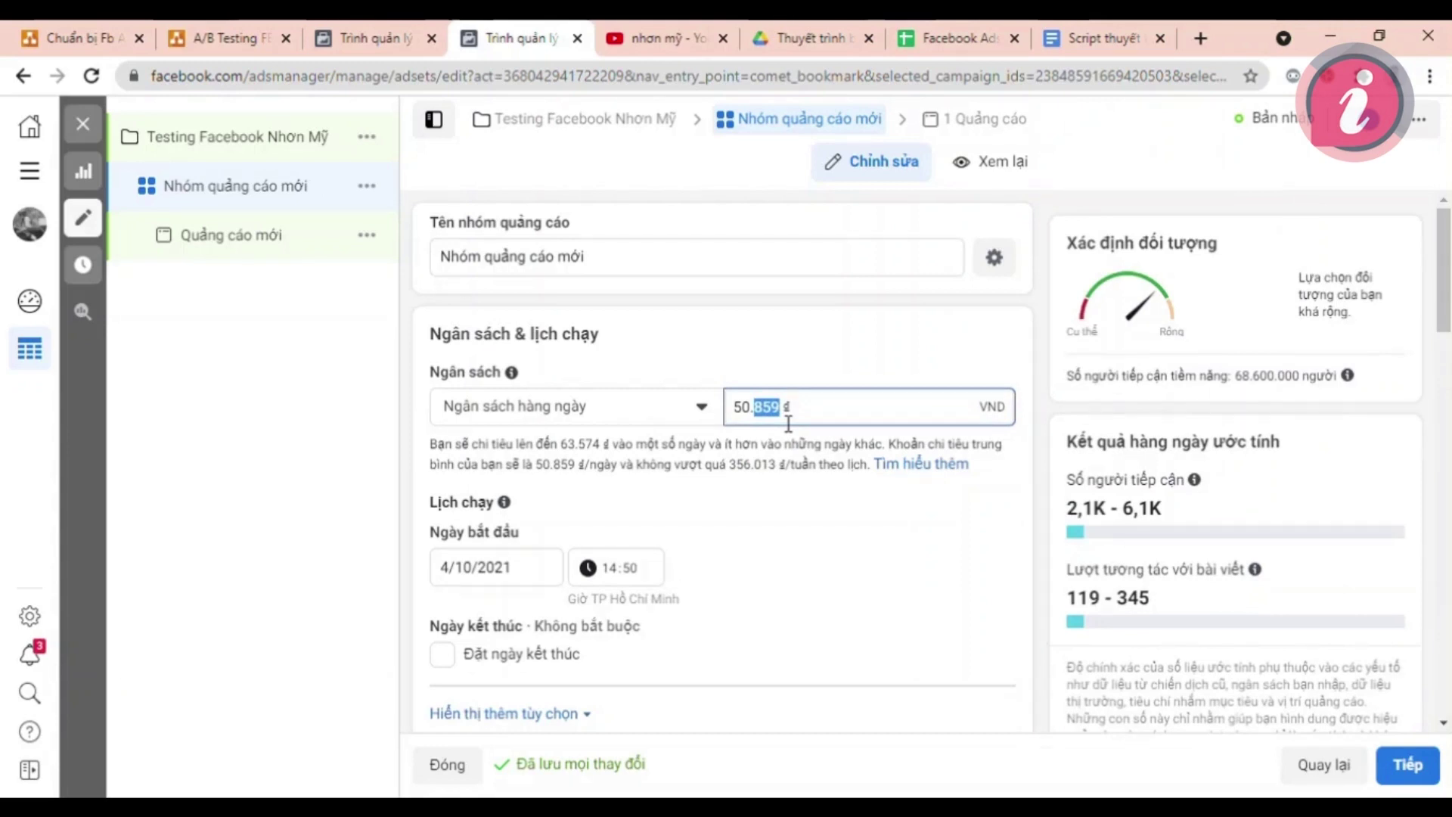
{"action": "type", "text": "000"}
{"action": "key", "text": "BackSpace"}
{"action": "key", "text": "BackSpace"}
{"action": "key", "text": "BackSpace"}
{"action": "type", "text": "859"}
{"action": "left_click", "coordinate": [708, 528]}
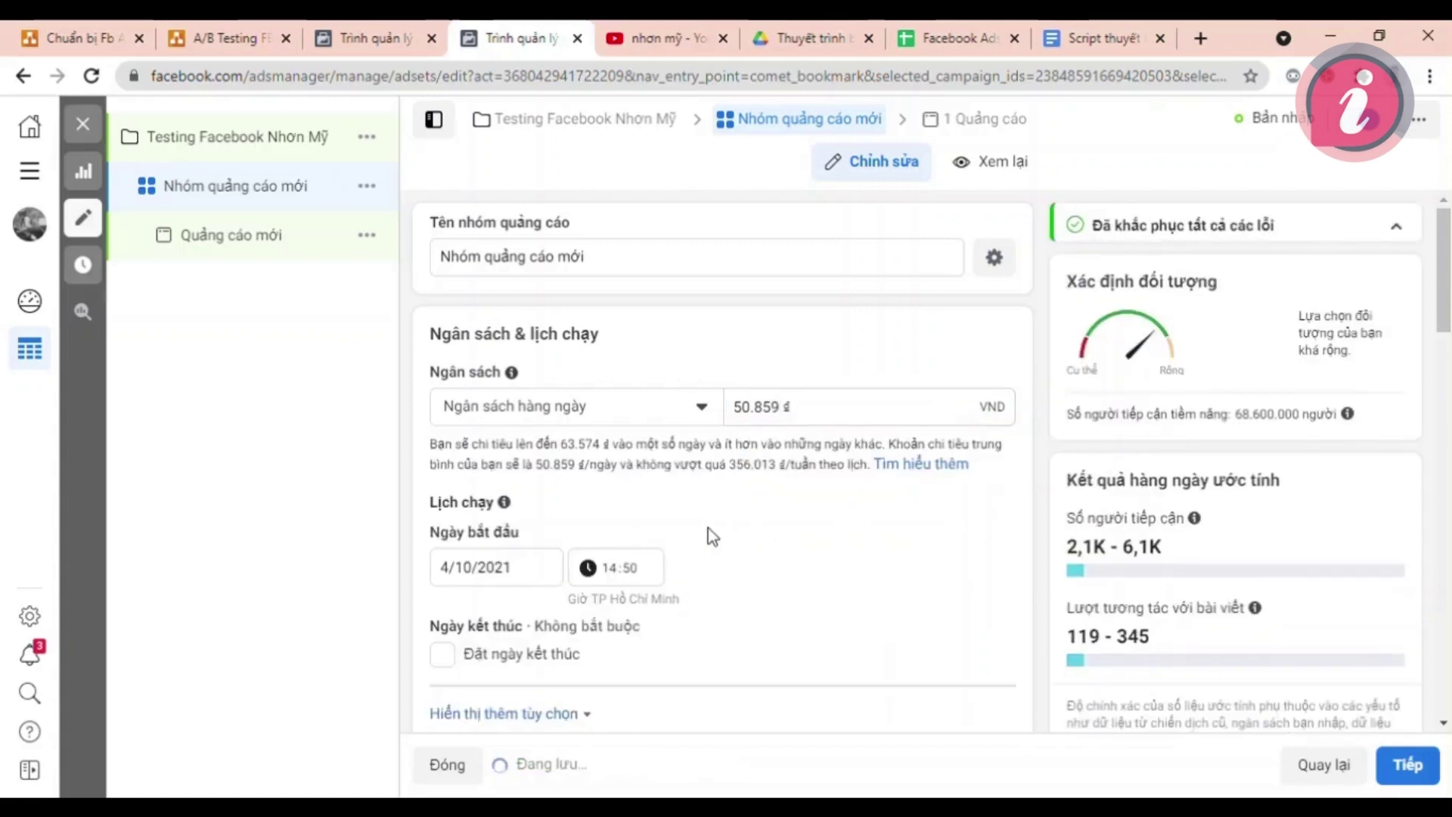
Enable an end date for the ad set's schedule and set it to 6/10/2021 at 15:00.
{"action": "scroll", "coordinate": [605, 575], "scroll_direction": "down", "scroll_amount": 3}
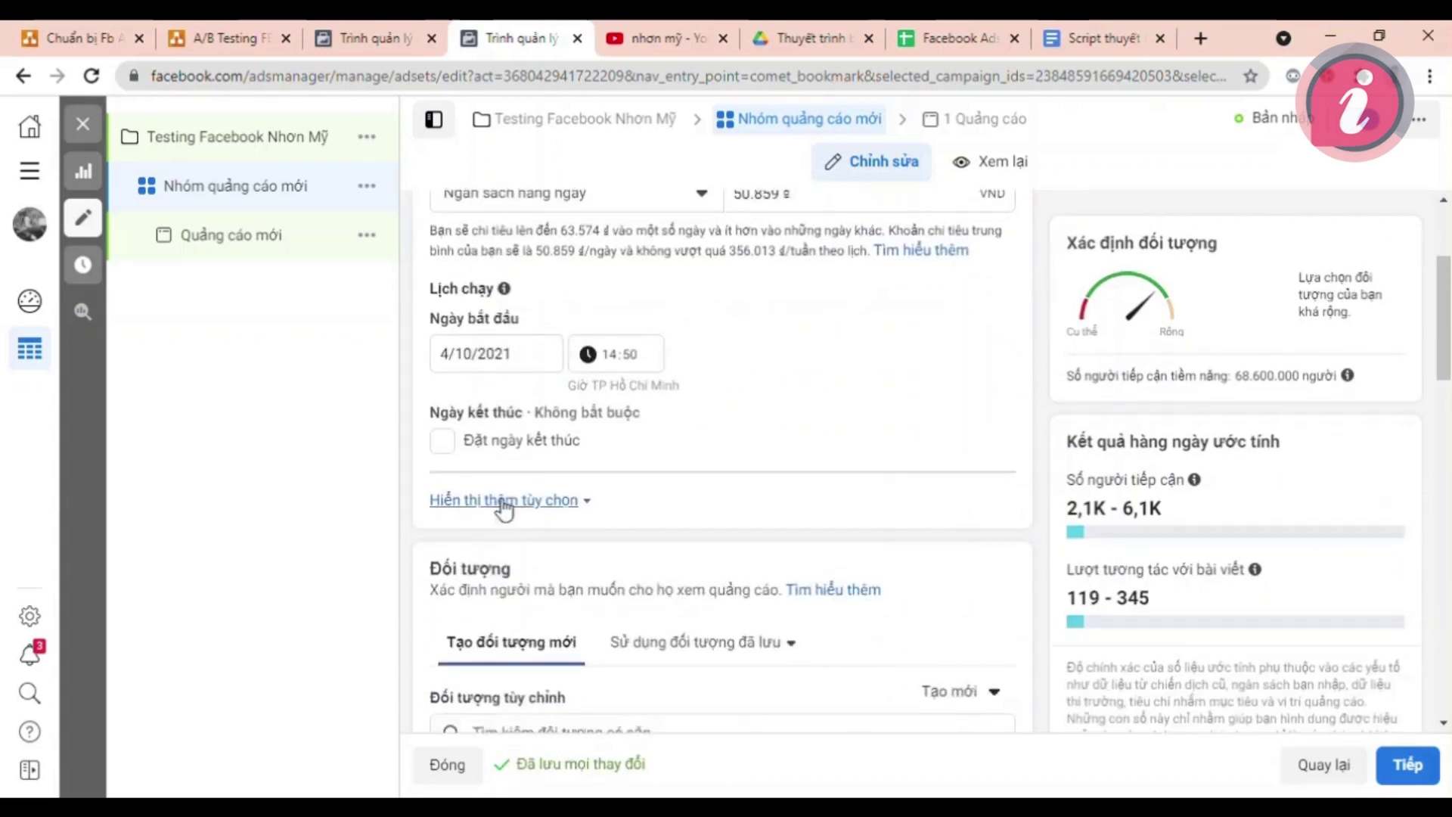
{"action": "left_click", "coordinate": [443, 440]}
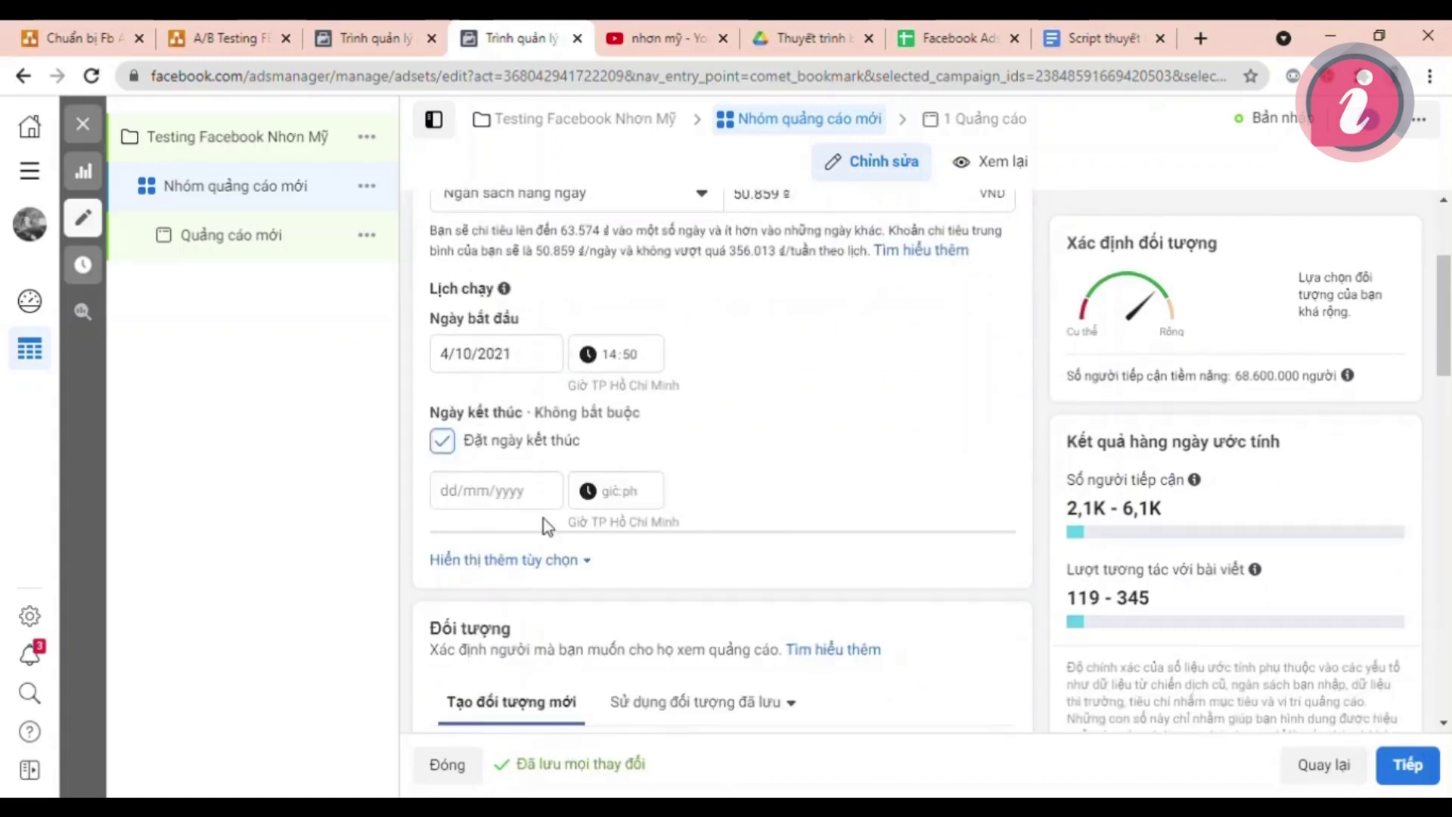
{"action": "left_click", "coordinate": [502, 503]}
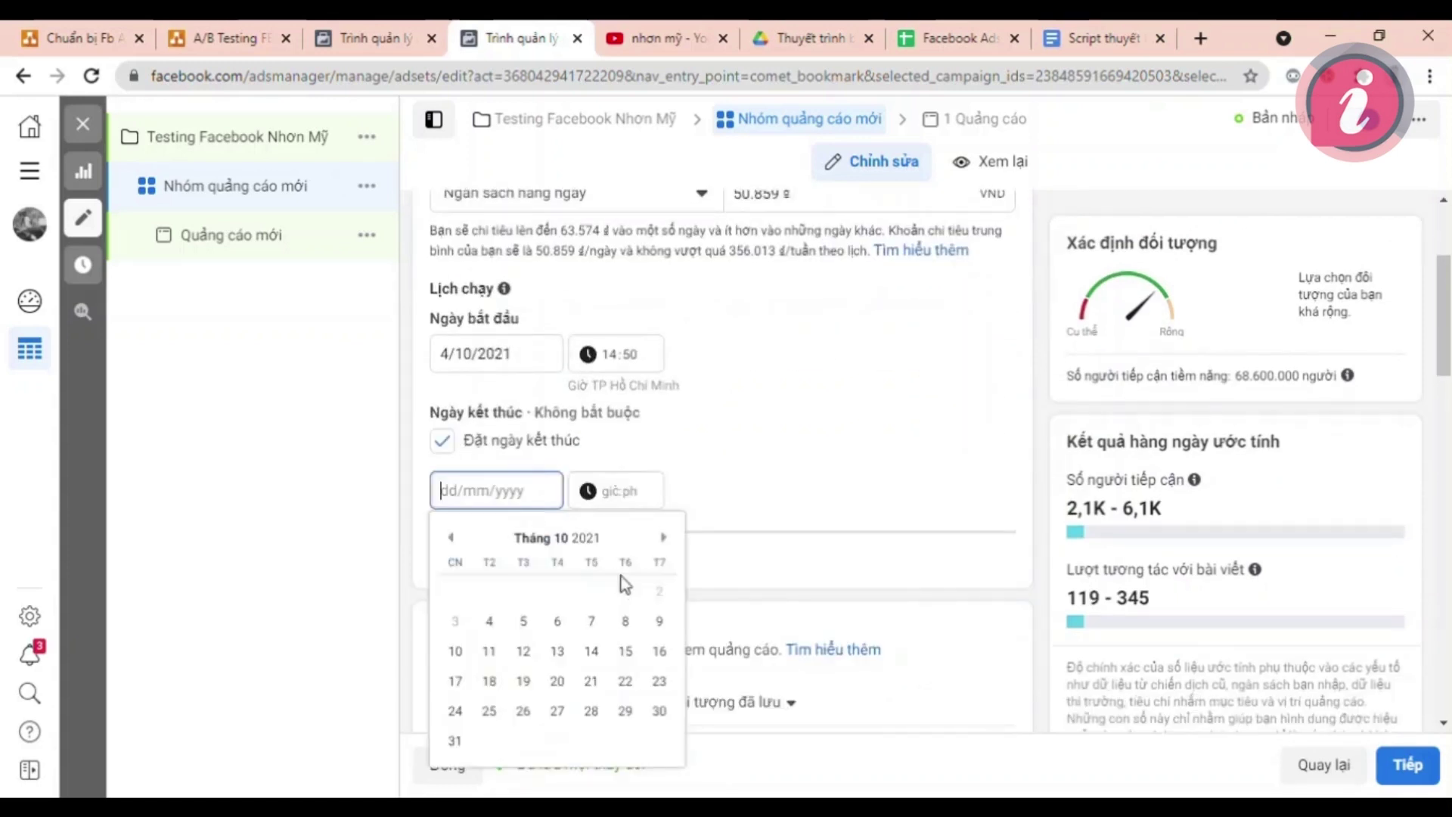
{"action": "left_click", "coordinate": [557, 622]}
{"action": "left_click", "coordinate": [609, 498]}
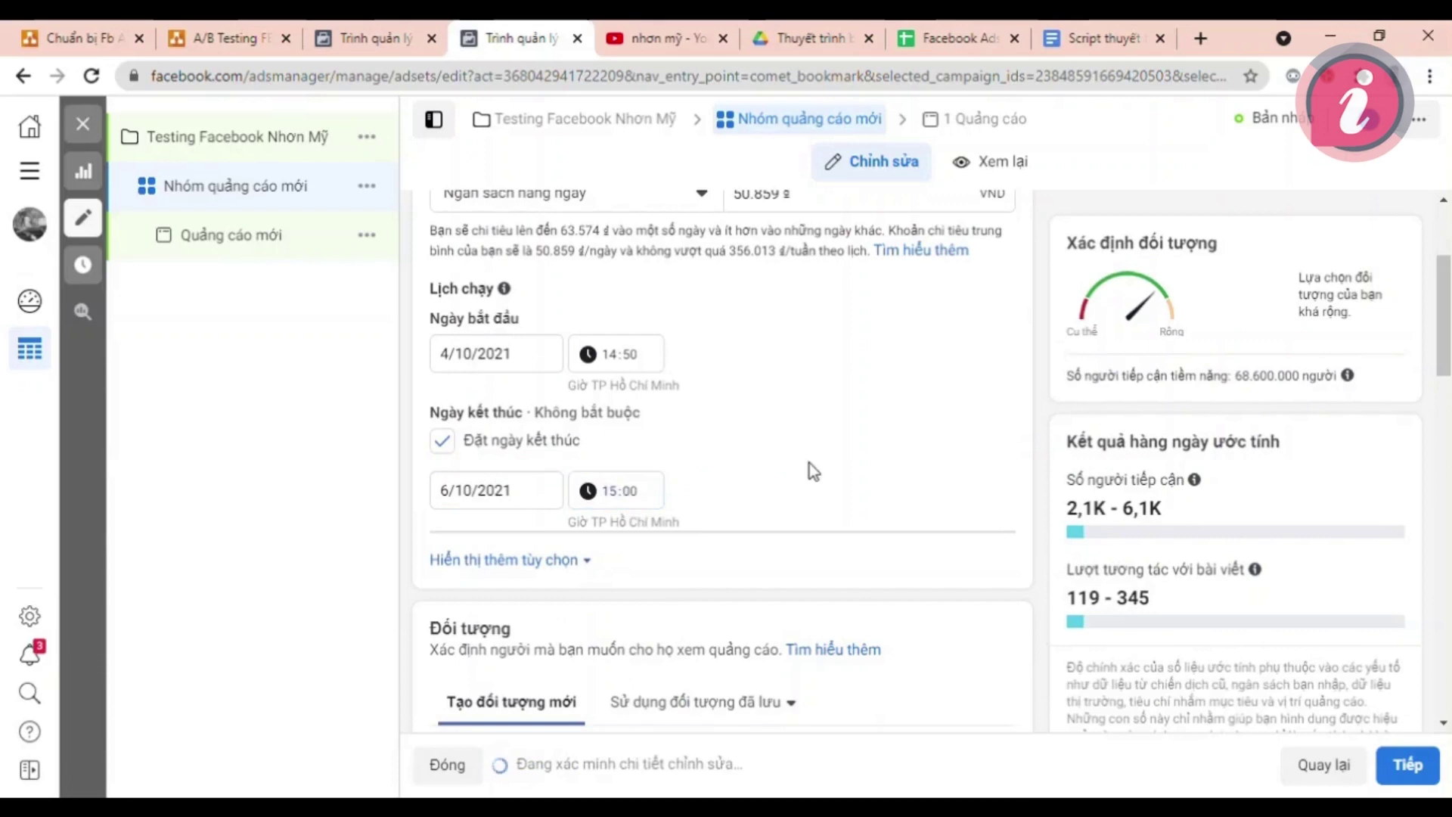
Set the maximum age of the ad set's audience to 25.
{"action": "scroll", "coordinate": [819, 473], "scroll_direction": "down", "scroll_amount": 5}
{"action": "scroll", "coordinate": [821, 491], "scroll_direction": "down", "scroll_amount": 3}
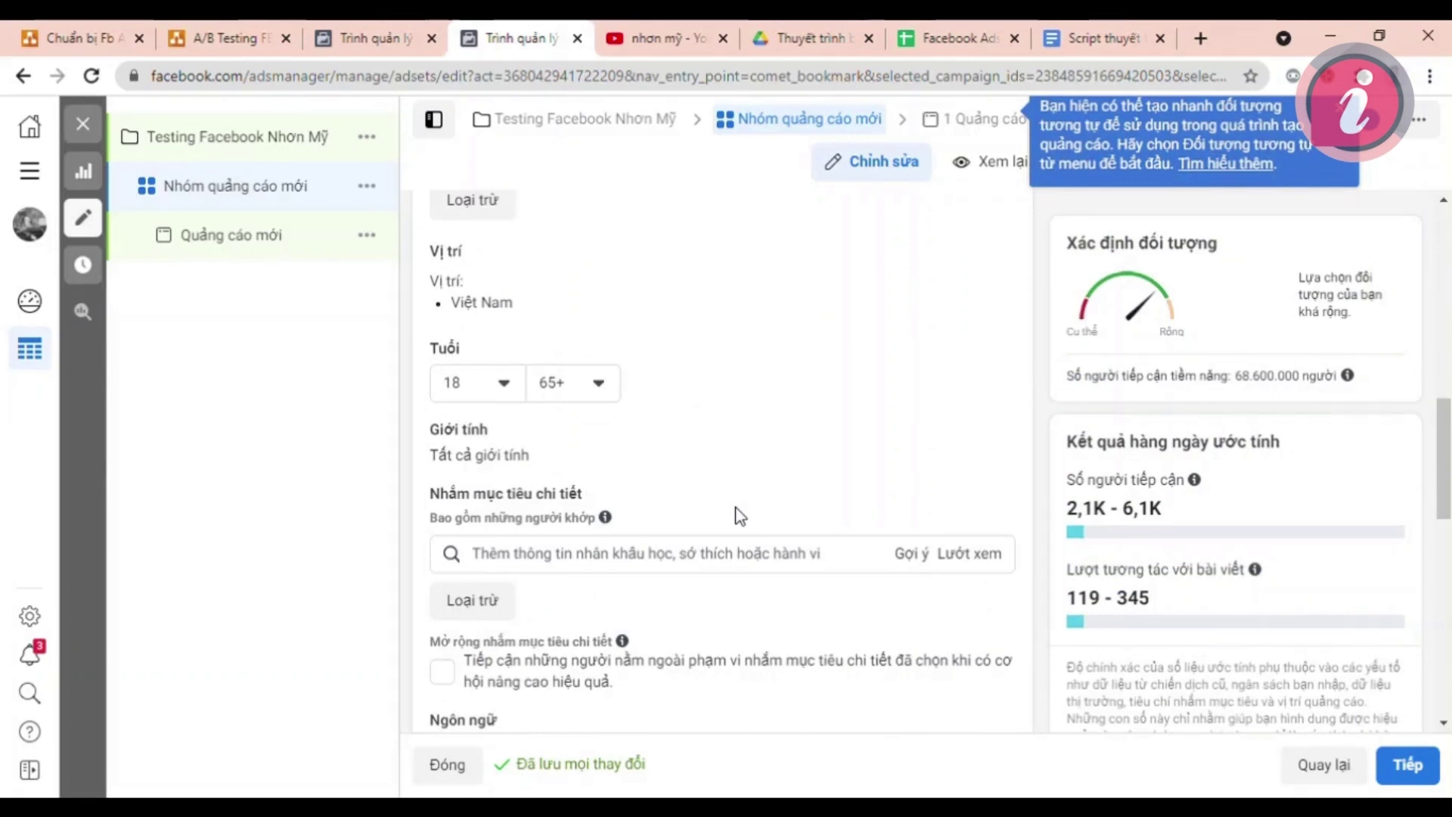
{"action": "left_click", "coordinate": [589, 387]}
{"action": "scroll", "coordinate": [626, 506], "scroll_direction": "up", "scroll_amount": 15}
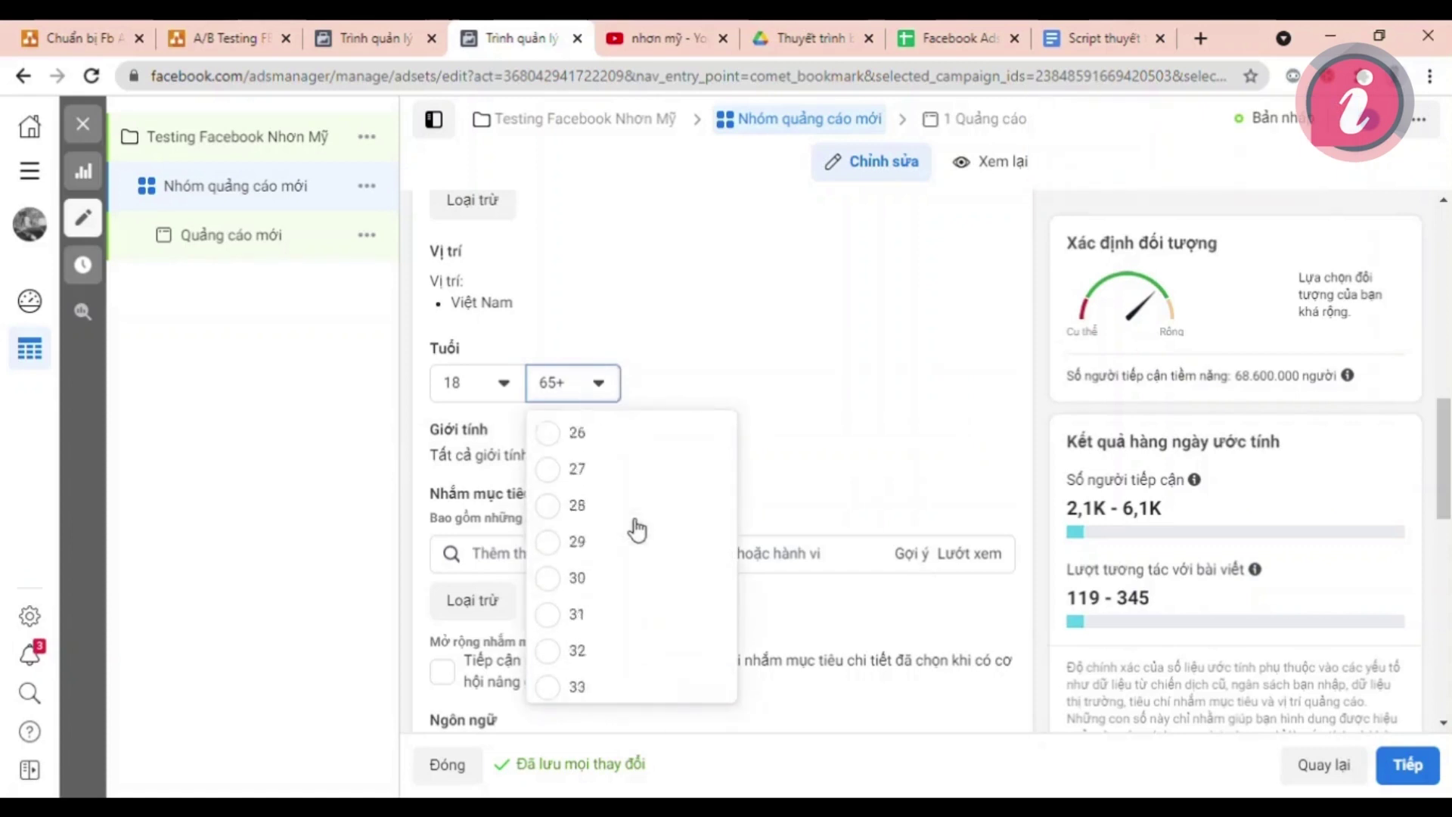
{"action": "left_click", "coordinate": [628, 525]}
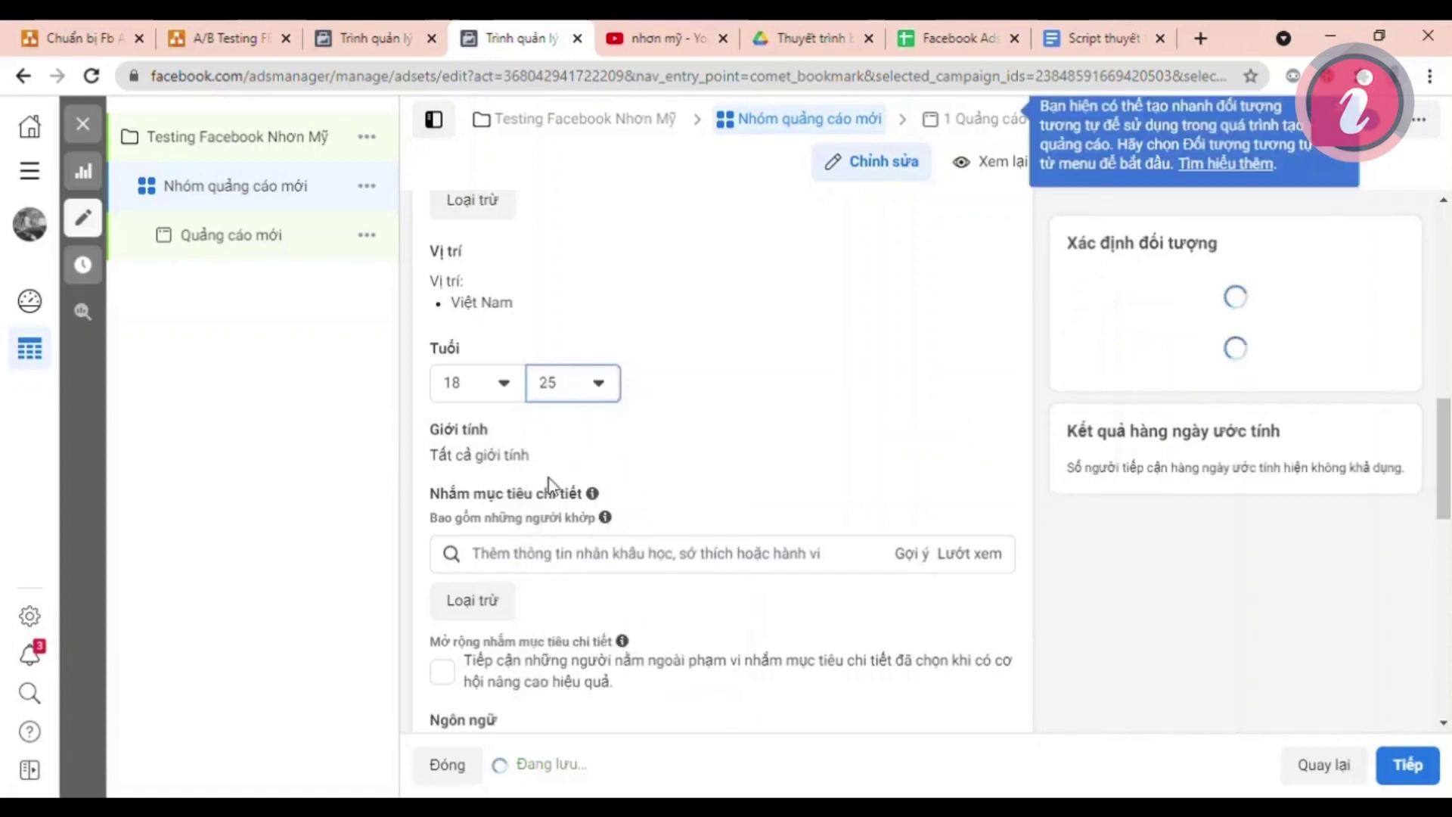
Enable detailed targeting expansion (Mở rộng nhắm mục tiêu chi tiết) for the ad set's audience.
{"action": "scroll", "coordinate": [788, 528], "scroll_direction": "down", "scroll_amount": 2}
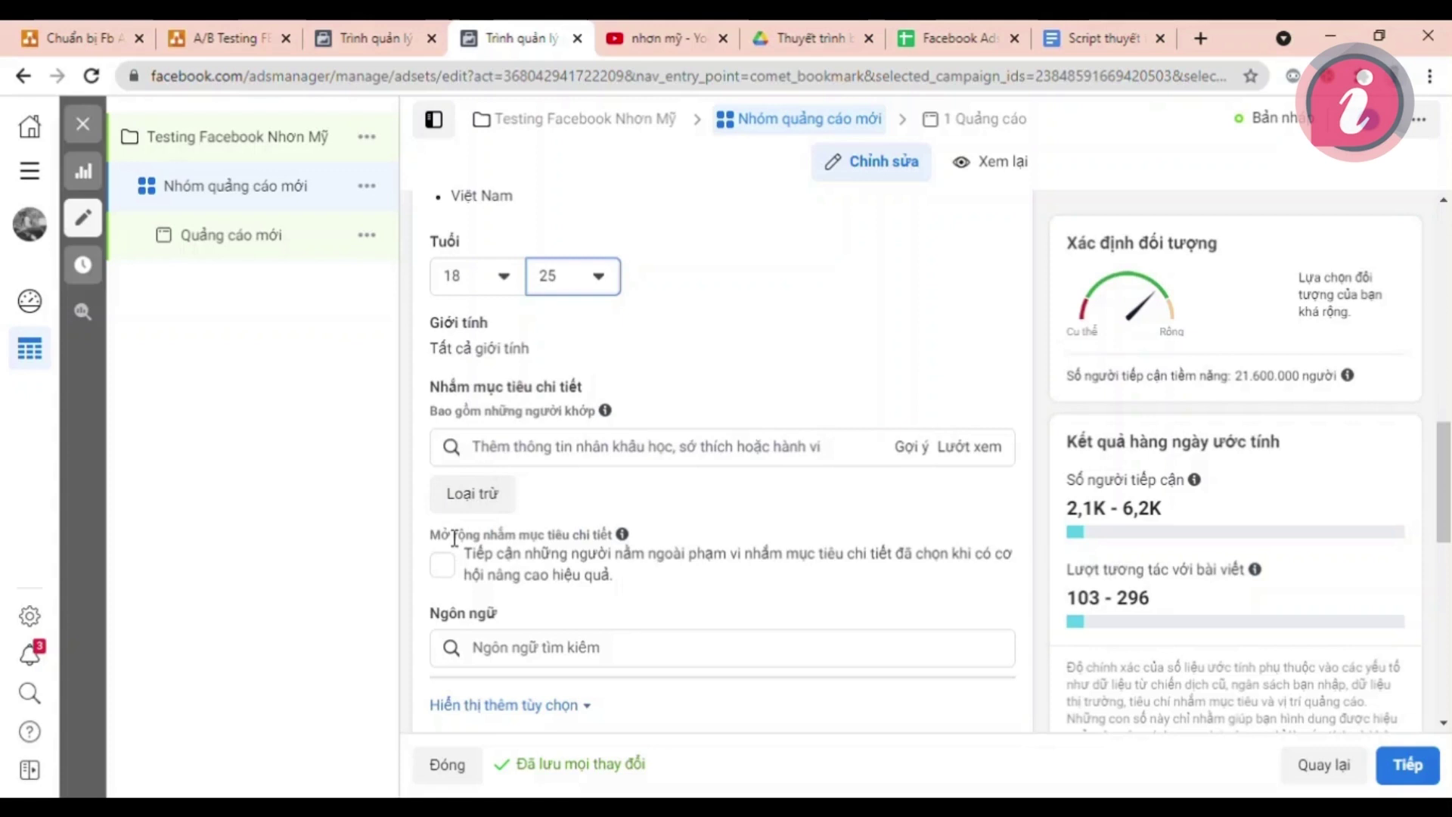
{"action": "left_click", "coordinate": [676, 460]}
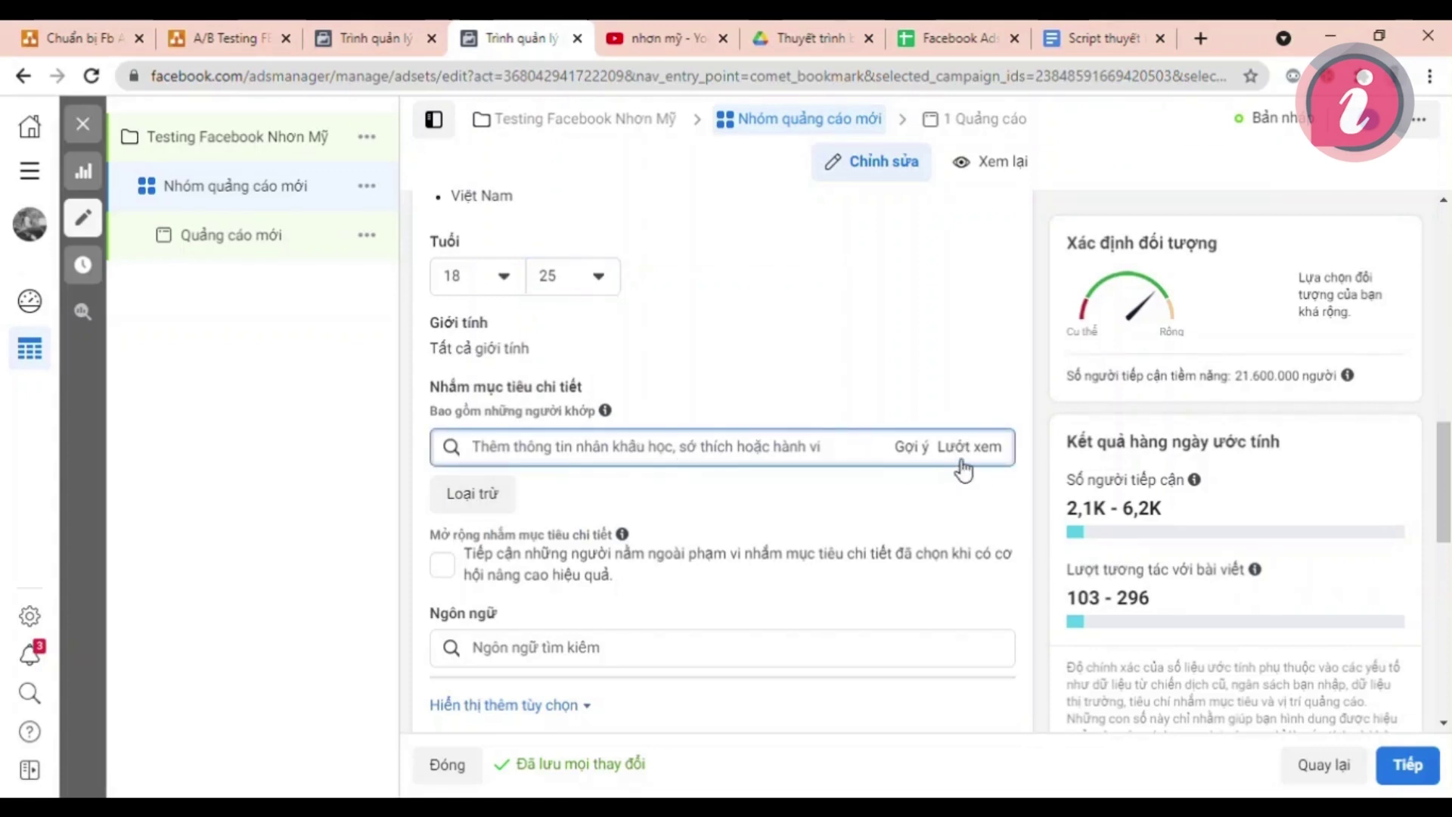
{"action": "scroll", "coordinate": [425, 552], "scroll_direction": "down", "scroll_amount": 3}
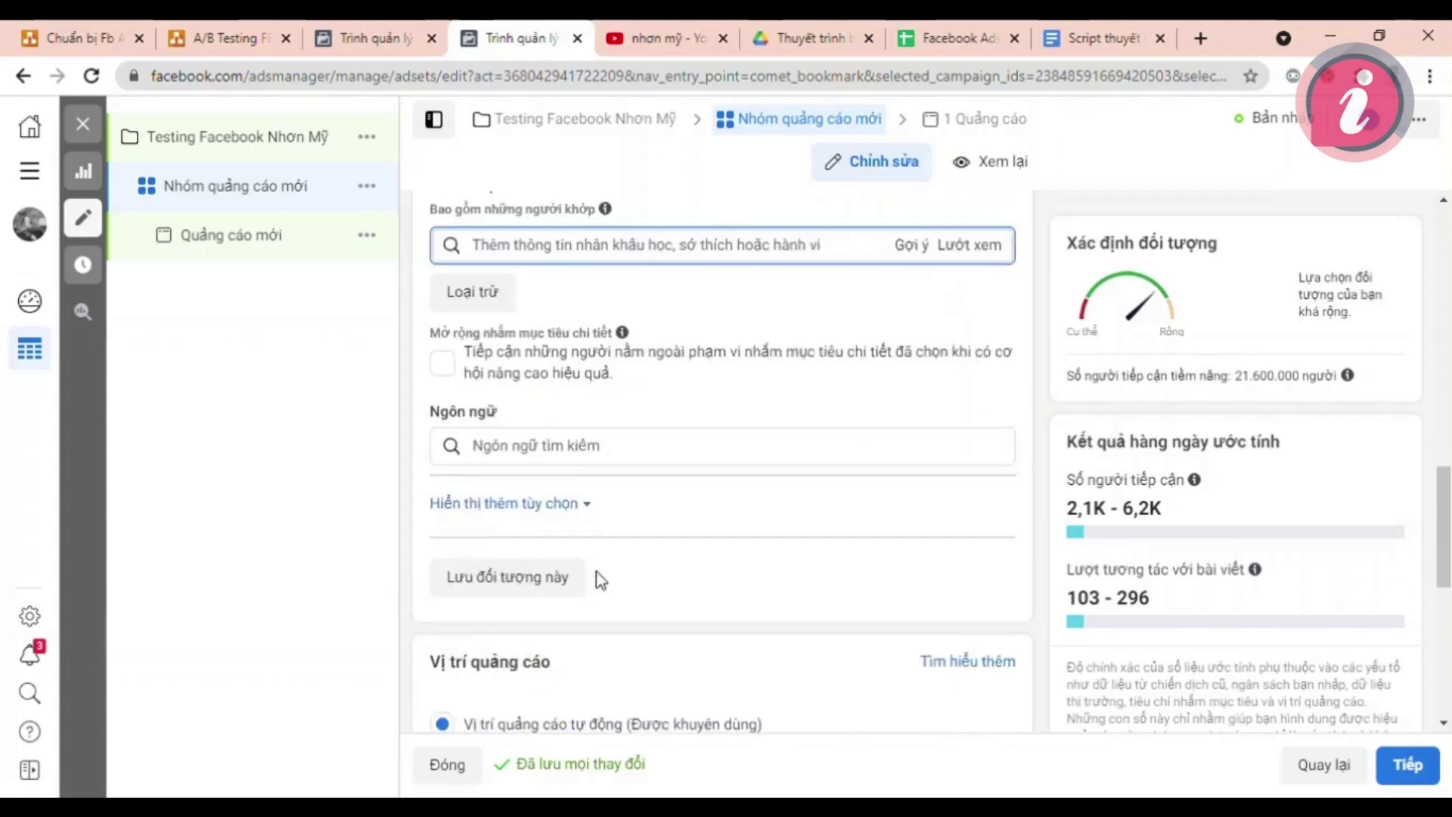
{"action": "left_click", "coordinate": [456, 363]}
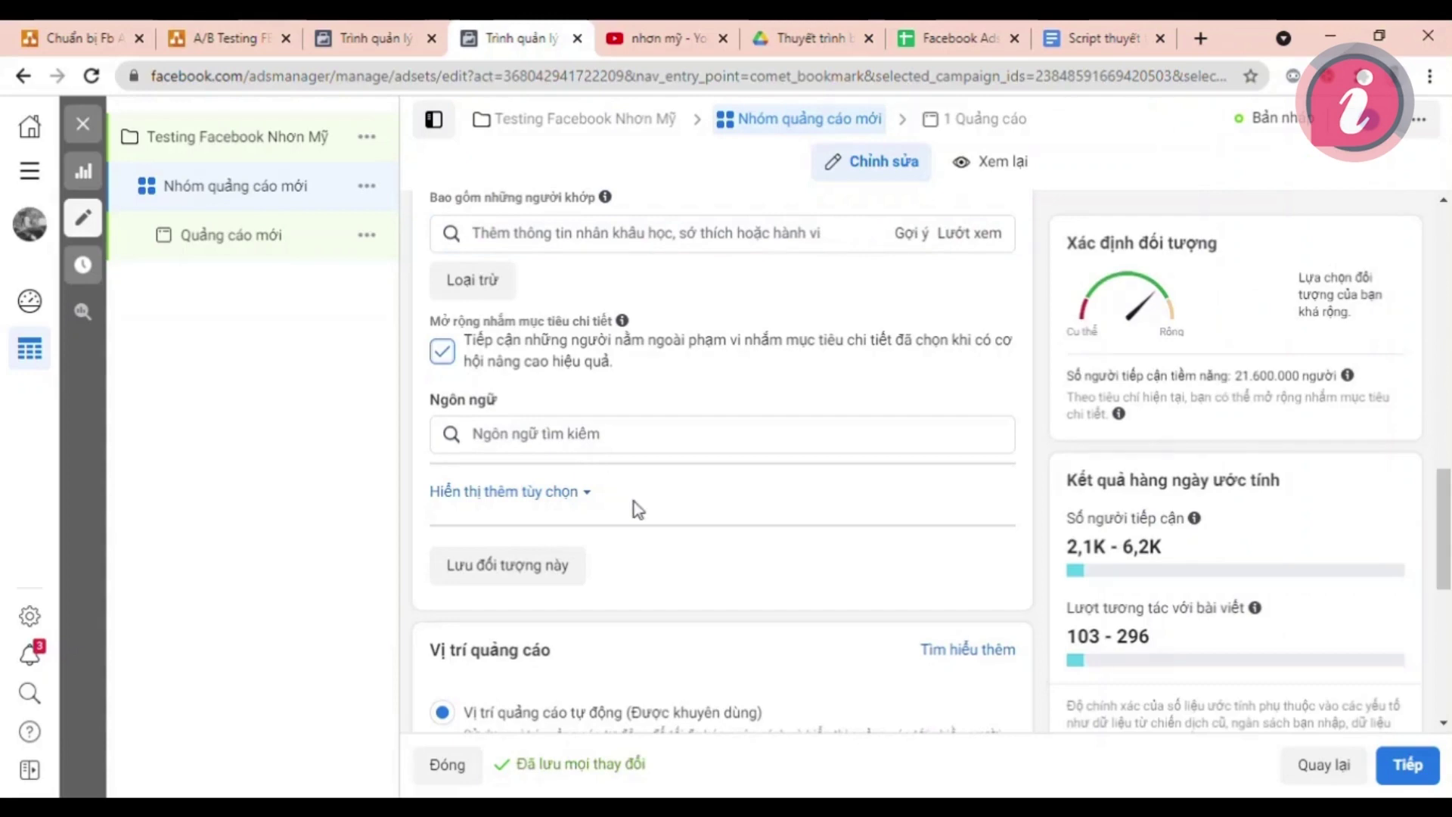
Check the ad set's placement and optimization sections, and rename the ad set "Team 1".
{"action": "scroll", "coordinate": [649, 541], "scroll_direction": "down", "scroll_amount": 3}
{"action": "scroll", "coordinate": [646, 538], "scroll_direction": "down", "scroll_amount": 5}
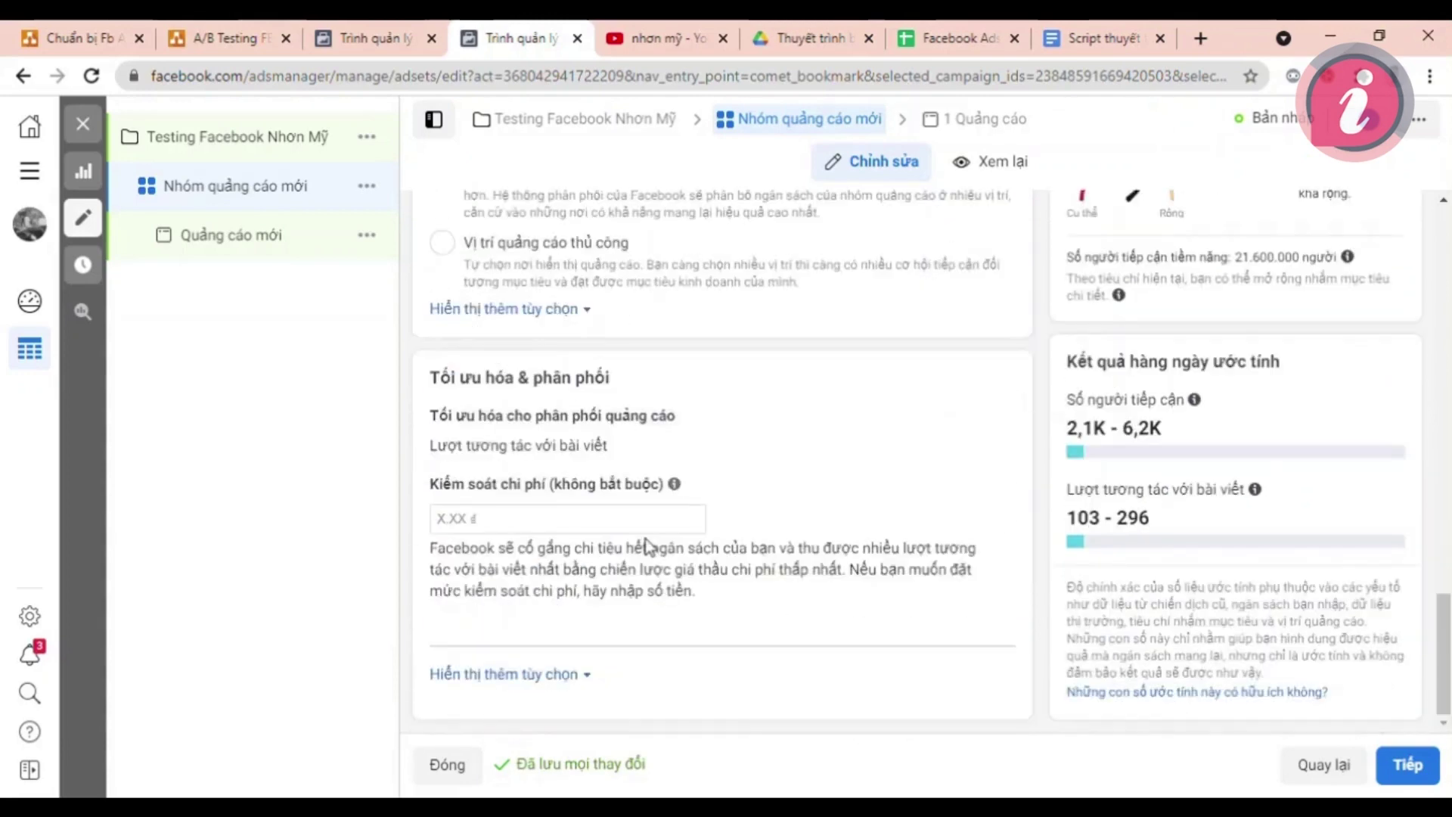
{"action": "scroll", "coordinate": [738, 563], "scroll_direction": "up", "scroll_amount": 10}
{"action": "scroll", "coordinate": [749, 557], "scroll_direction": "up", "scroll_amount": 10}
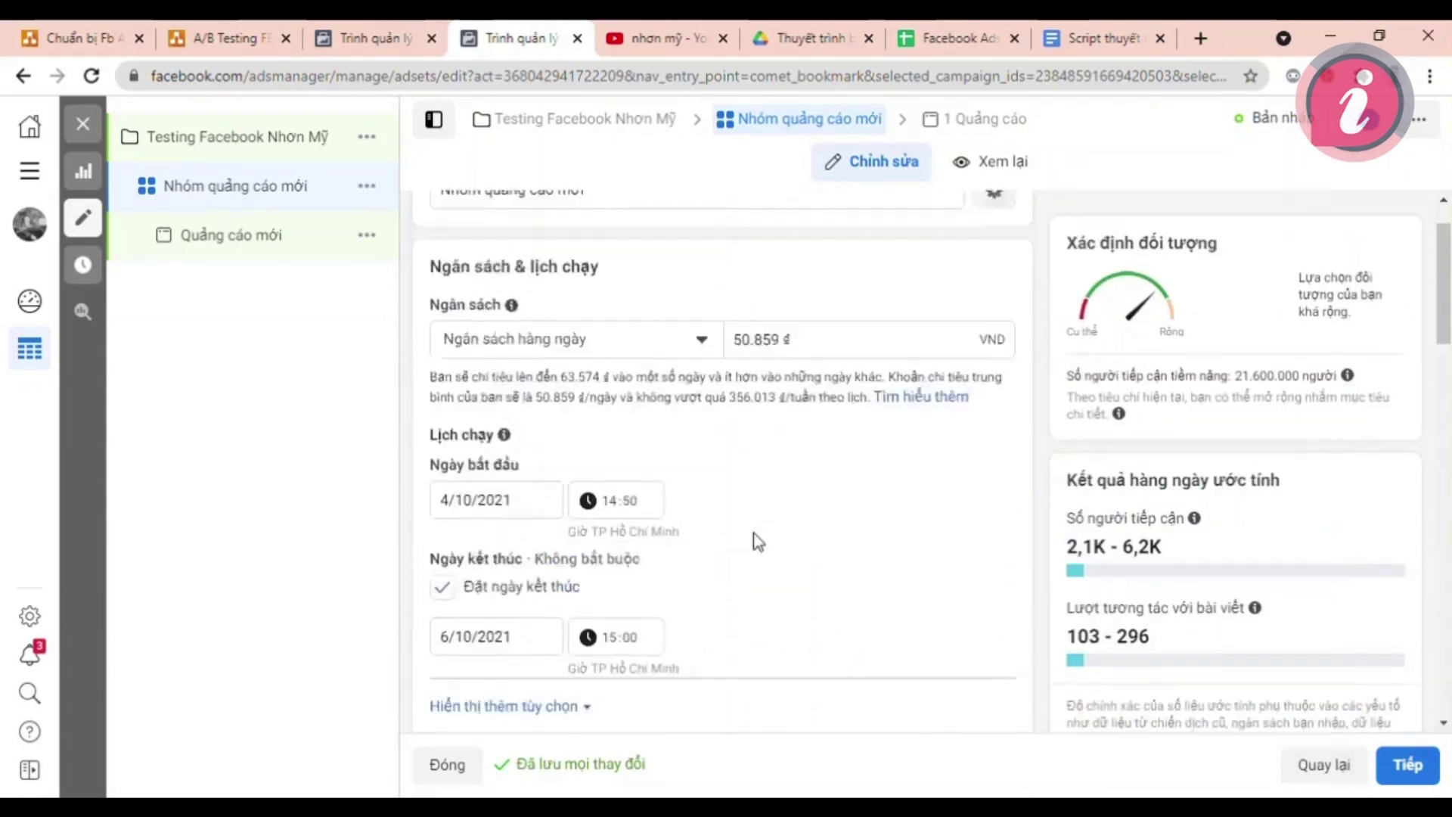
{"action": "left_click", "coordinate": [609, 272]}
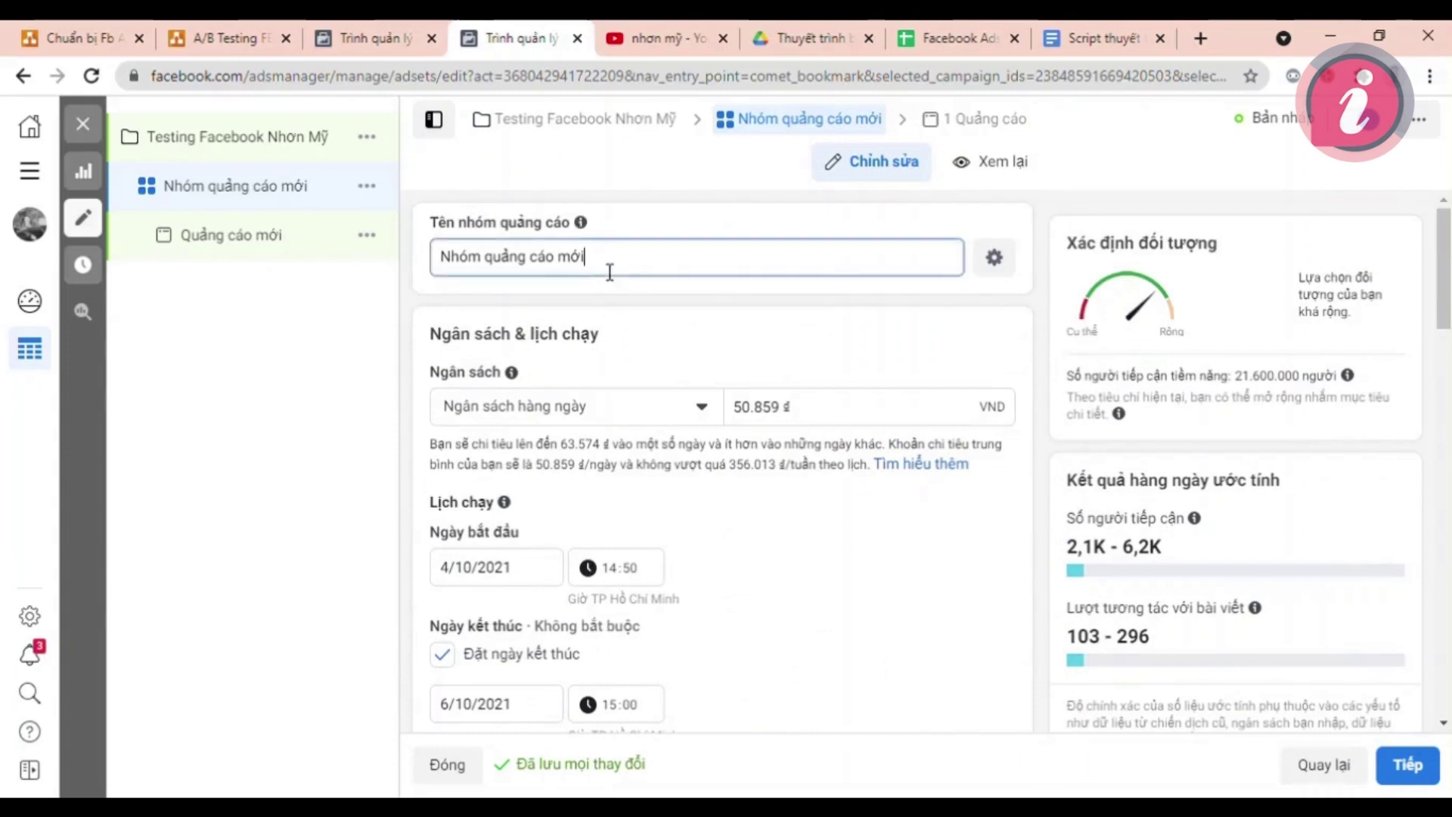
{"action": "double_click", "coordinate": [610, 272]}
{"action": "type", "text": "Team 1"}
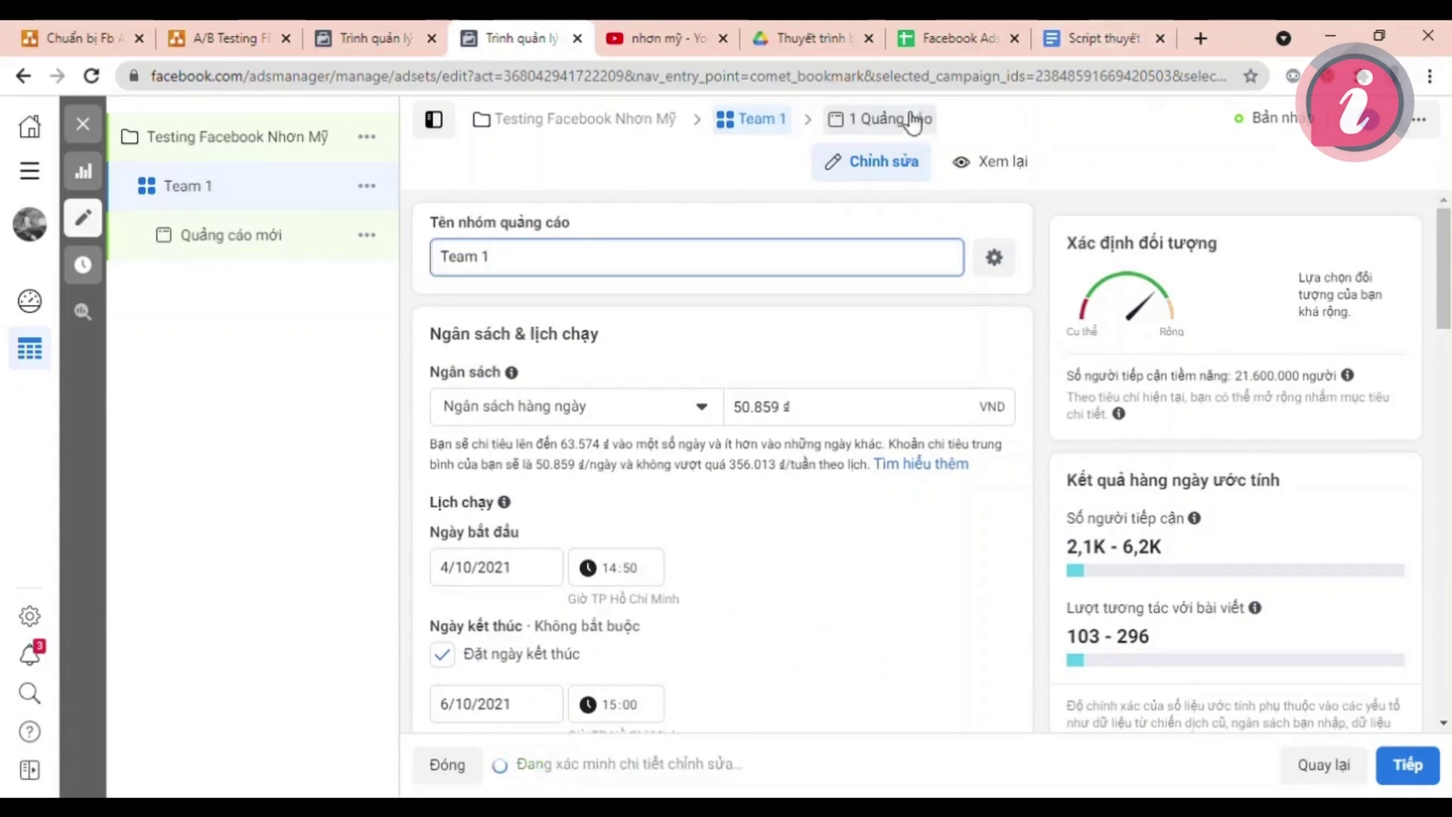
Open the ad set's ad, name it "Team 1", and keep "Nm. Em là Nhơn Mỹ đó" as its Facebook Page.
{"action": "left_click", "coordinate": [912, 121]}
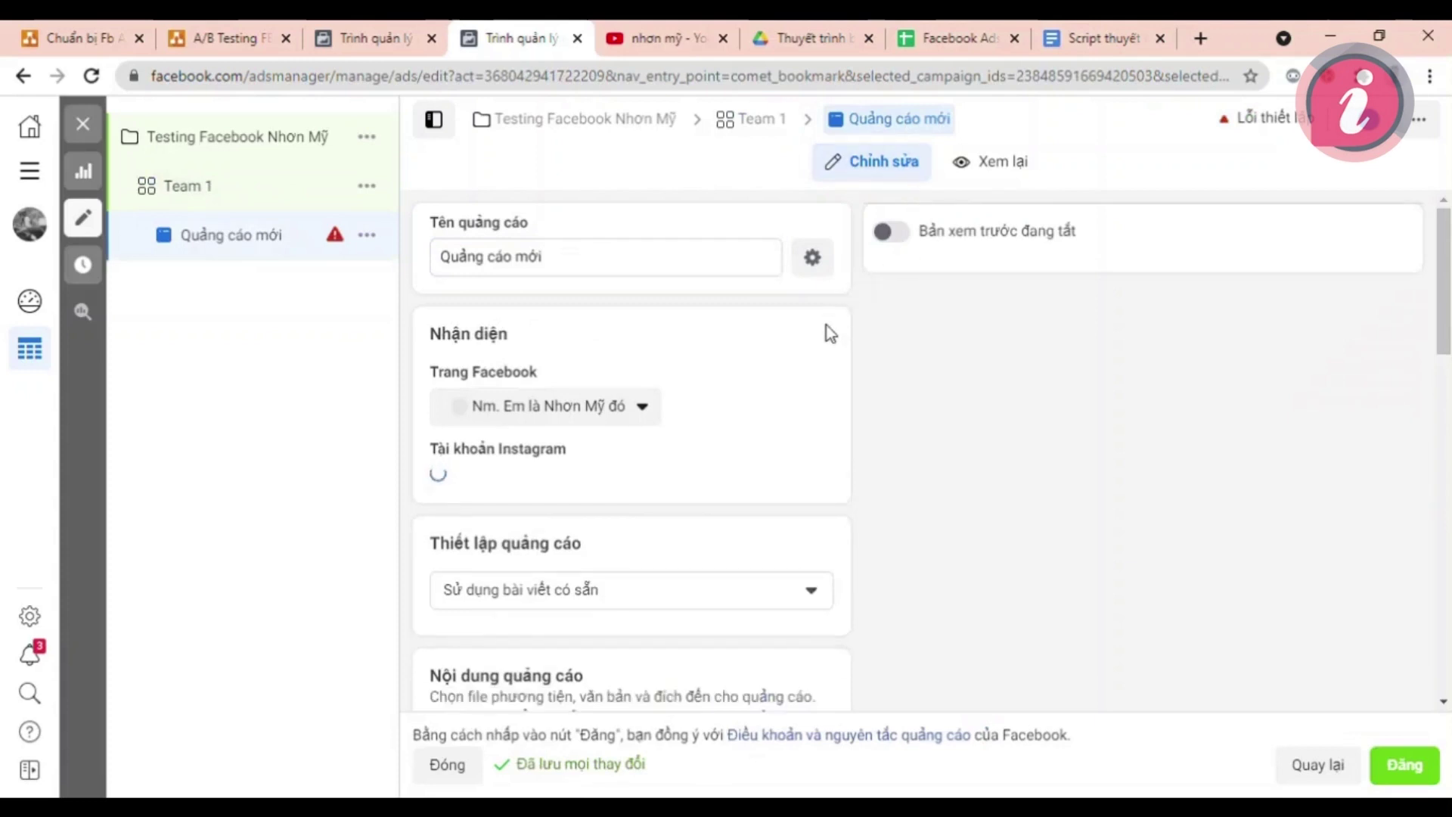
{"action": "triple_click", "coordinate": [597, 256]}
{"action": "type", "text": "Team 1"}
{"action": "scroll", "coordinate": [665, 447], "scroll_direction": "down", "scroll_amount": 5}
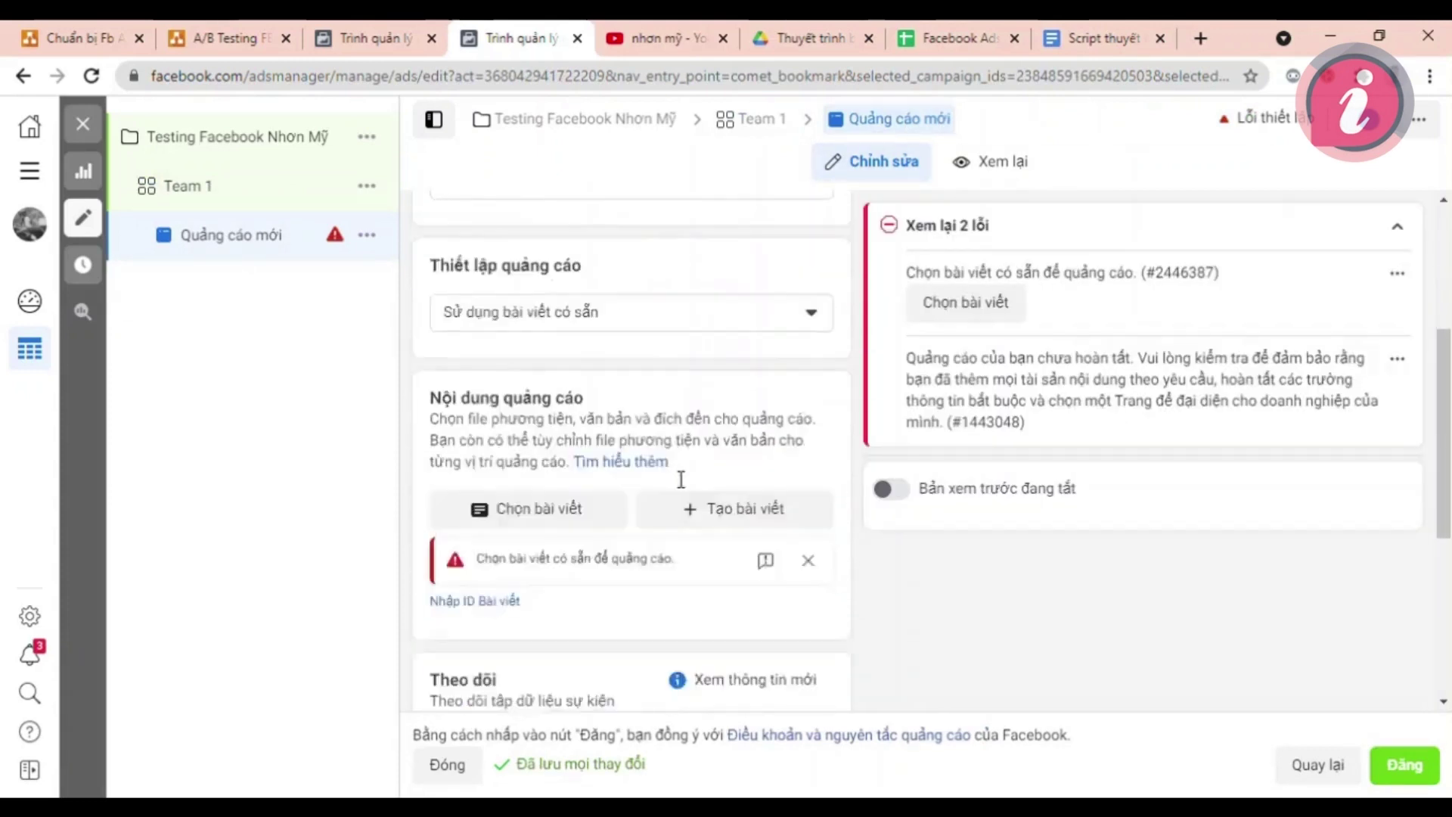
{"action": "scroll", "coordinate": [796, 427], "scroll_direction": "up", "scroll_amount": 4}
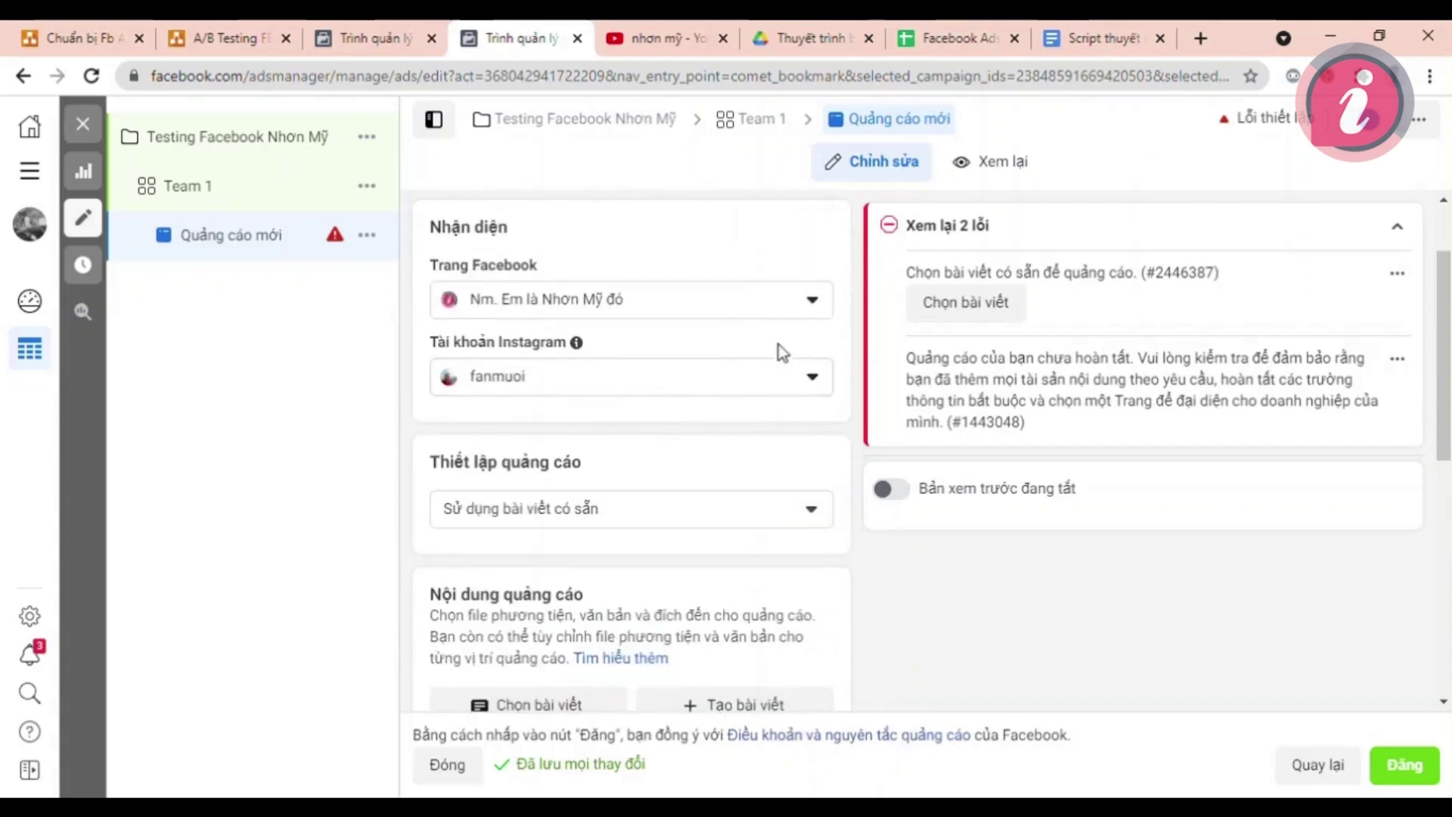
{"action": "left_click", "coordinate": [560, 317]}
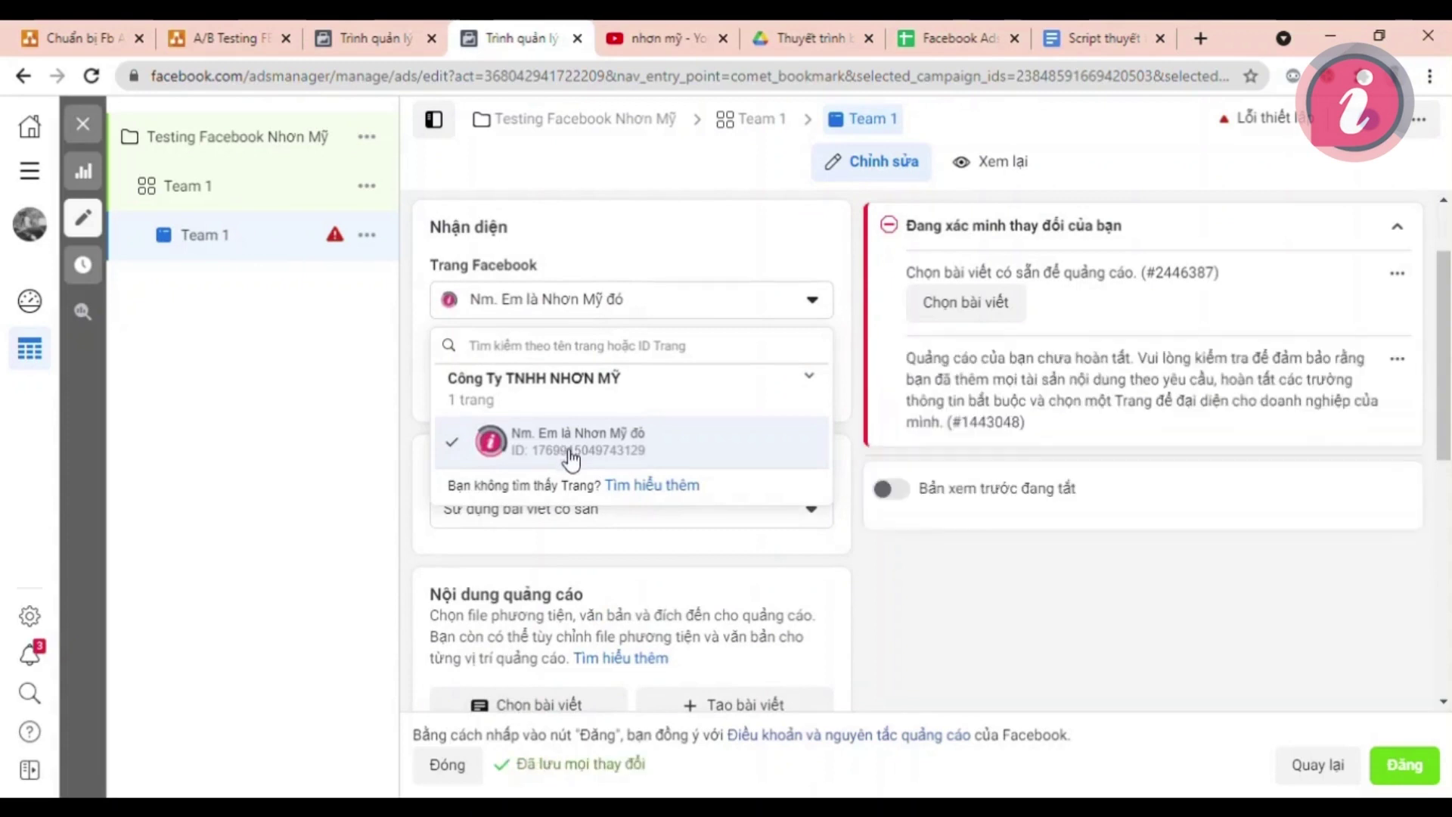
{"action": "left_click", "coordinate": [638, 321]}
Choose the existing Facebook post "Kết thúc có hậu" as the ad's content.
{"action": "scroll", "coordinate": [658, 378], "scroll_direction": "down", "scroll_amount": 2}
{"action": "scroll", "coordinate": [673, 406], "scroll_direction": "down", "scroll_amount": 1}
{"action": "left_click", "coordinate": [545, 496]}
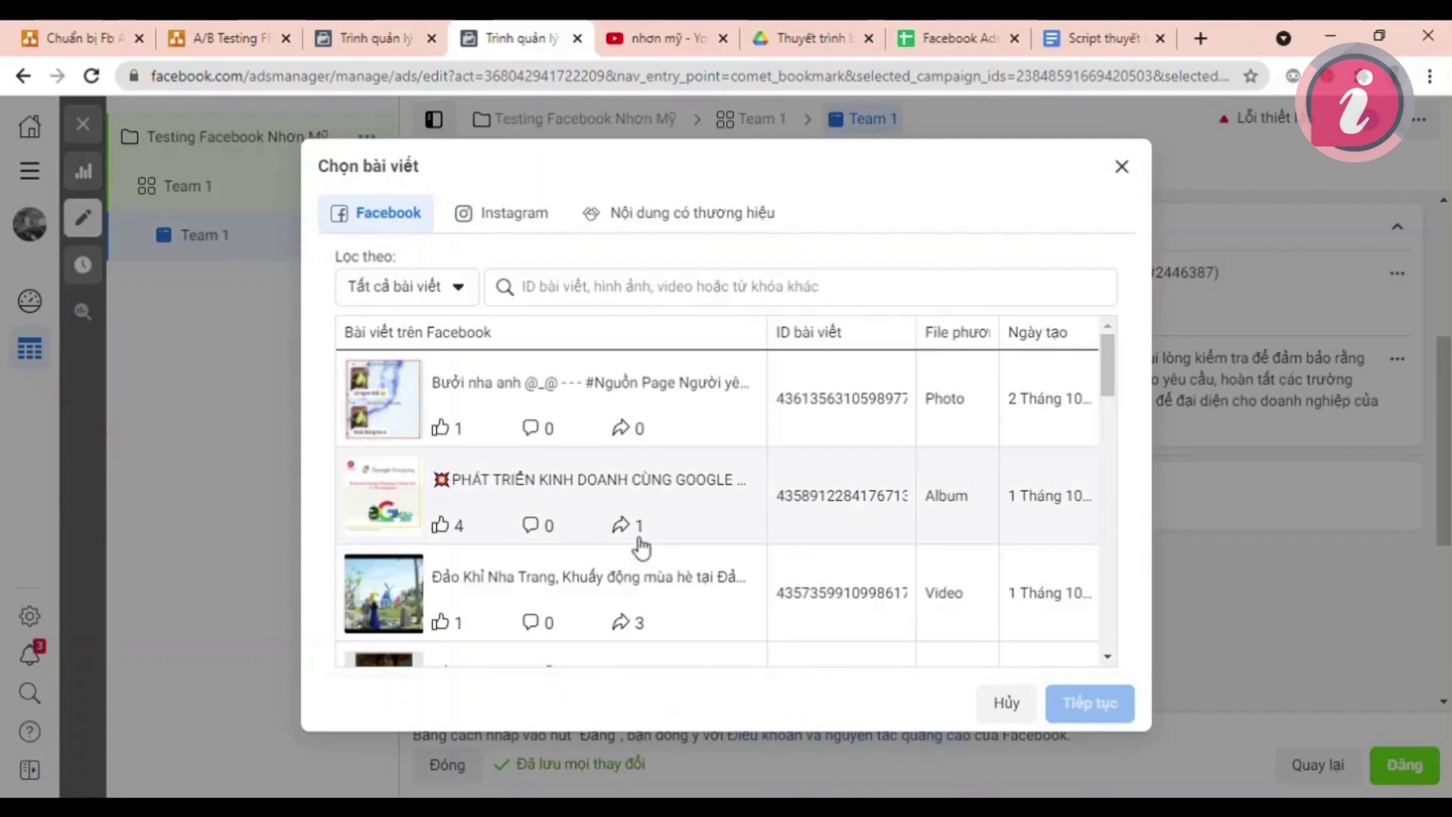
{"action": "scroll", "coordinate": [641, 545], "scroll_direction": "down", "scroll_amount": 3}
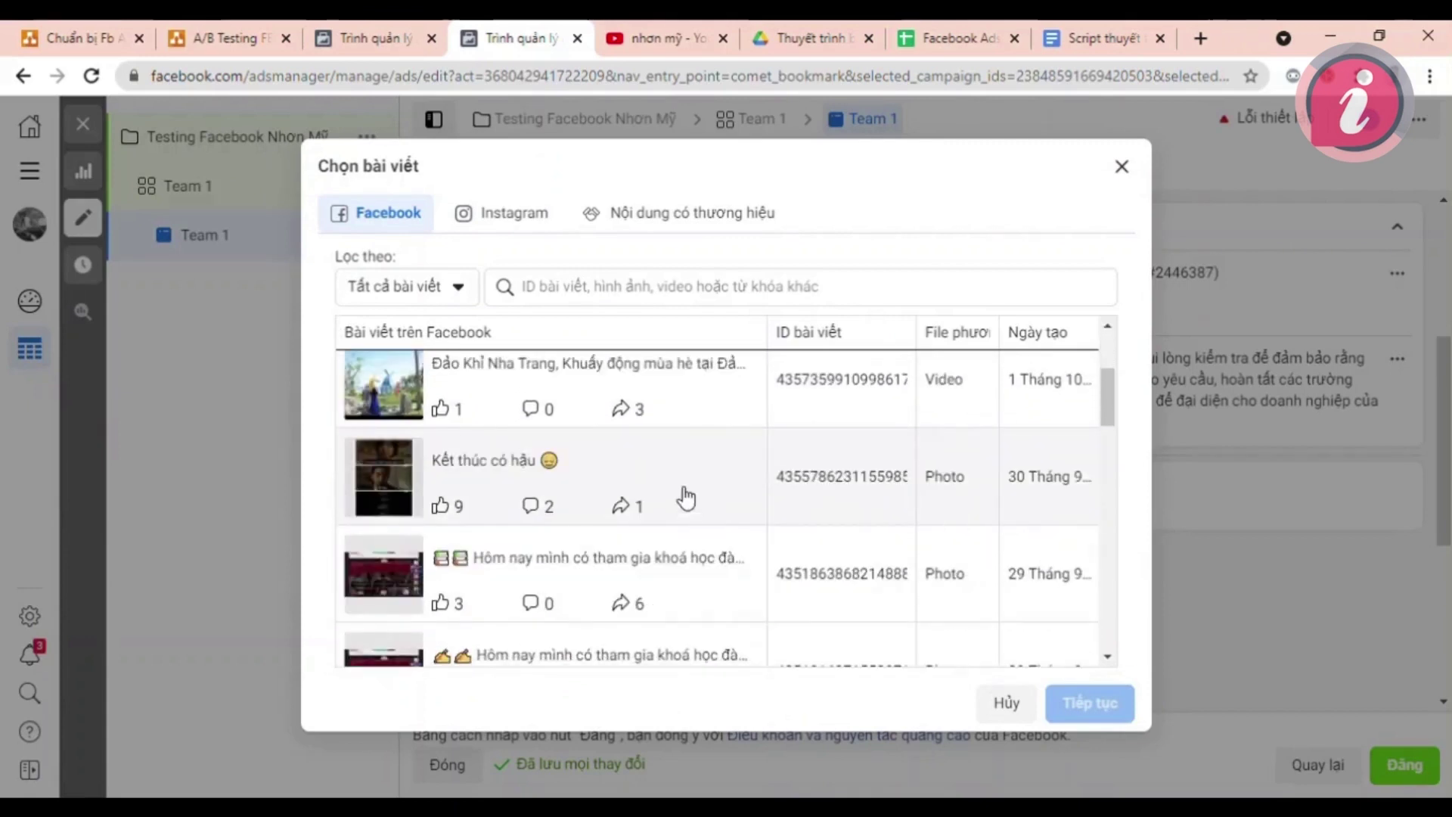
{"action": "left_click", "coordinate": [686, 498]}
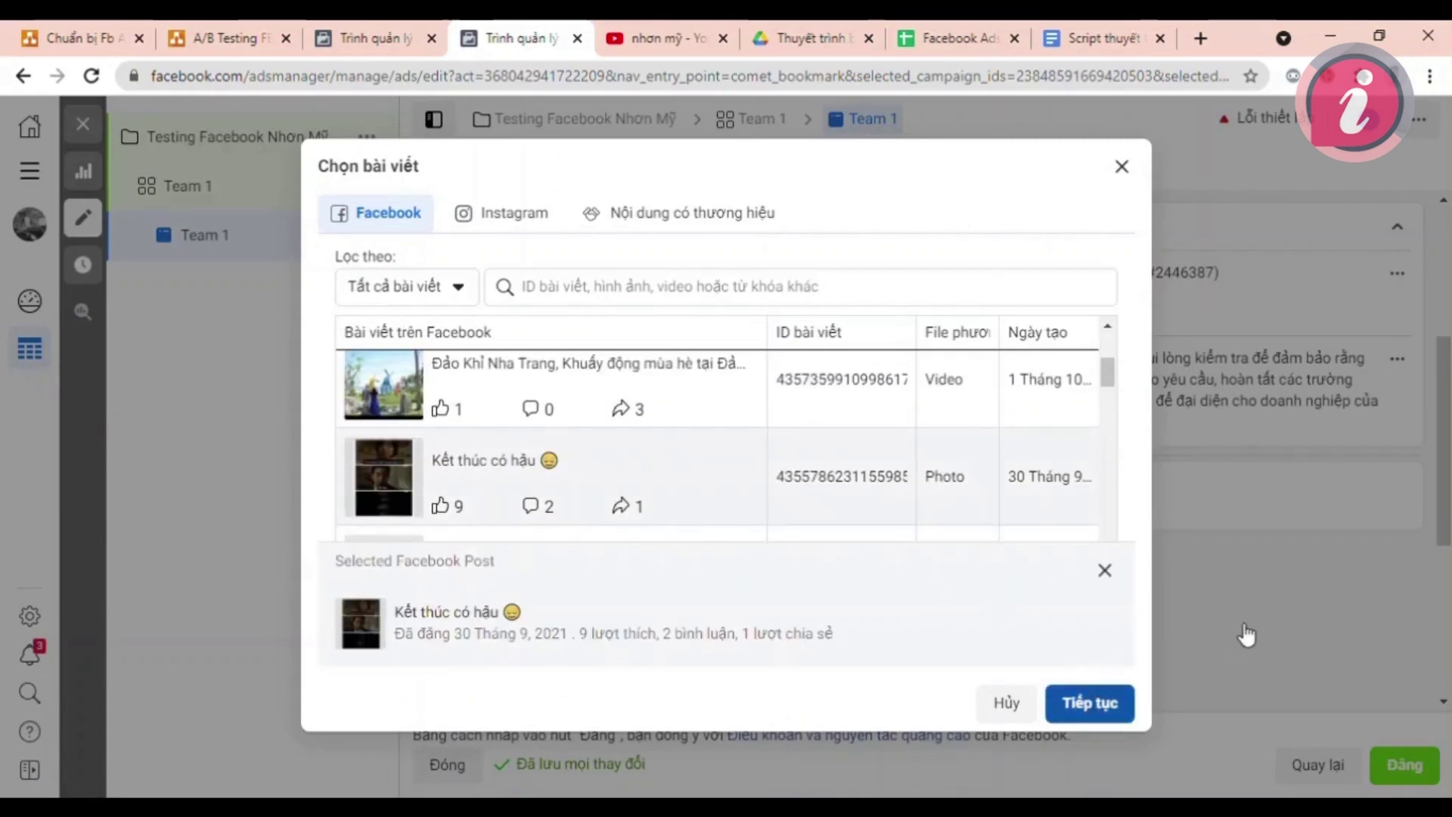
{"action": "left_click", "coordinate": [1088, 703]}
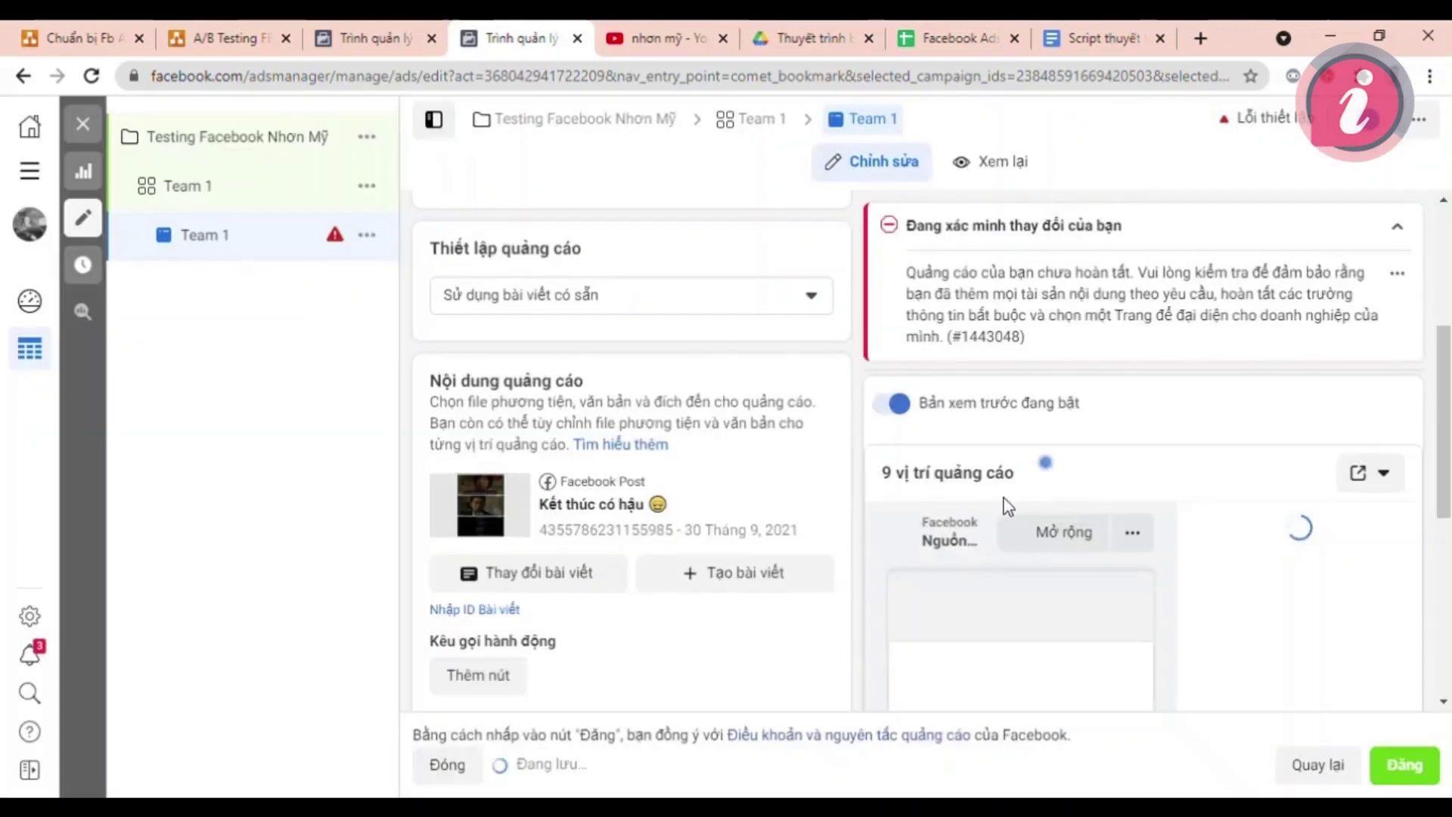
Review the ad's placement previews, call-to-action options and tracking settings.
{"action": "scroll", "coordinate": [974, 515], "scroll_direction": "down", "scroll_amount": 3}
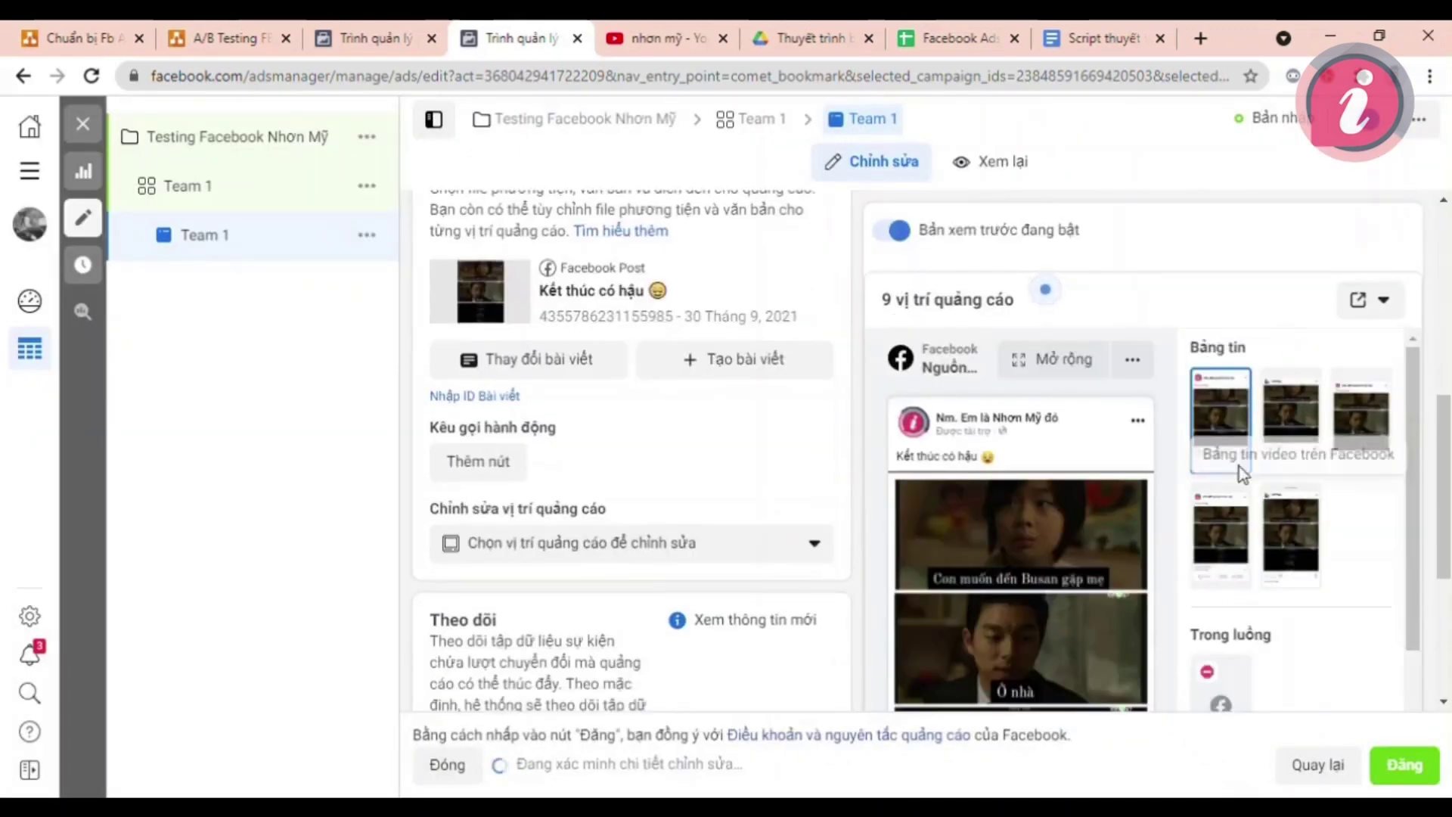
{"action": "scroll", "coordinate": [1080, 528], "scroll_direction": "down", "scroll_amount": 2}
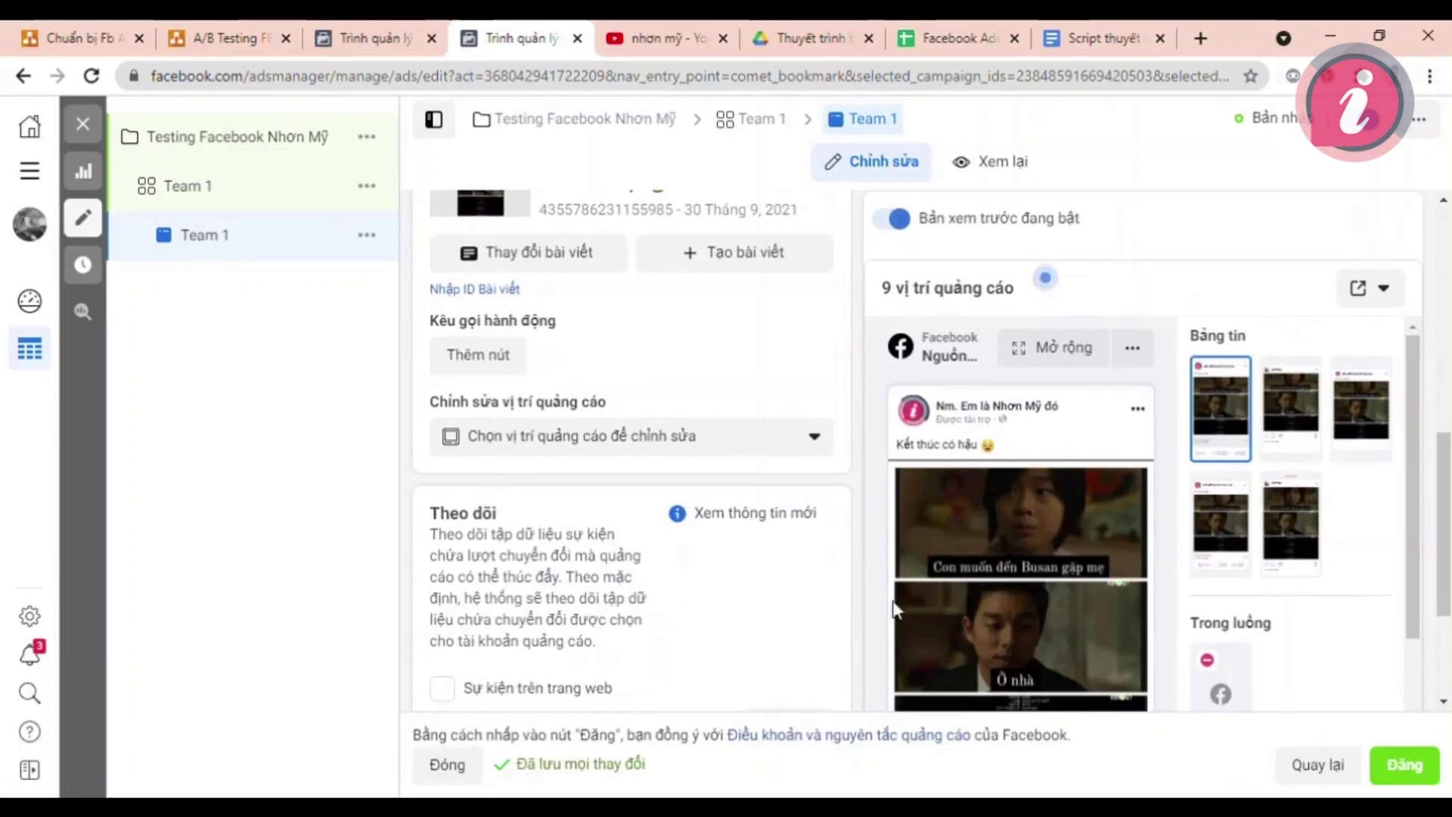
{"action": "scroll", "coordinate": [806, 543], "scroll_direction": "up", "scroll_amount": 2}
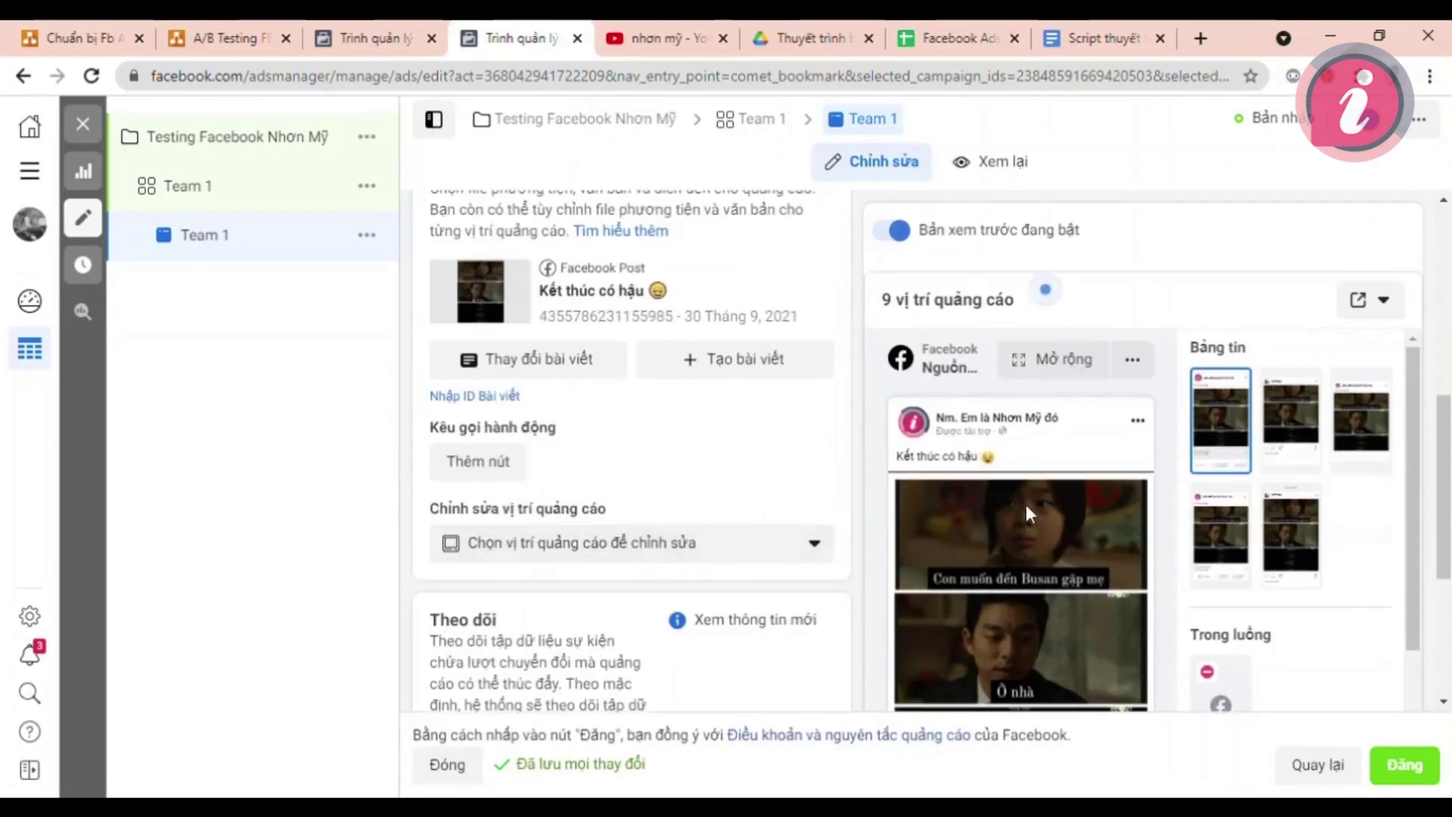
{"action": "scroll", "coordinate": [1026, 505], "scroll_direction": "down", "scroll_amount": 5}
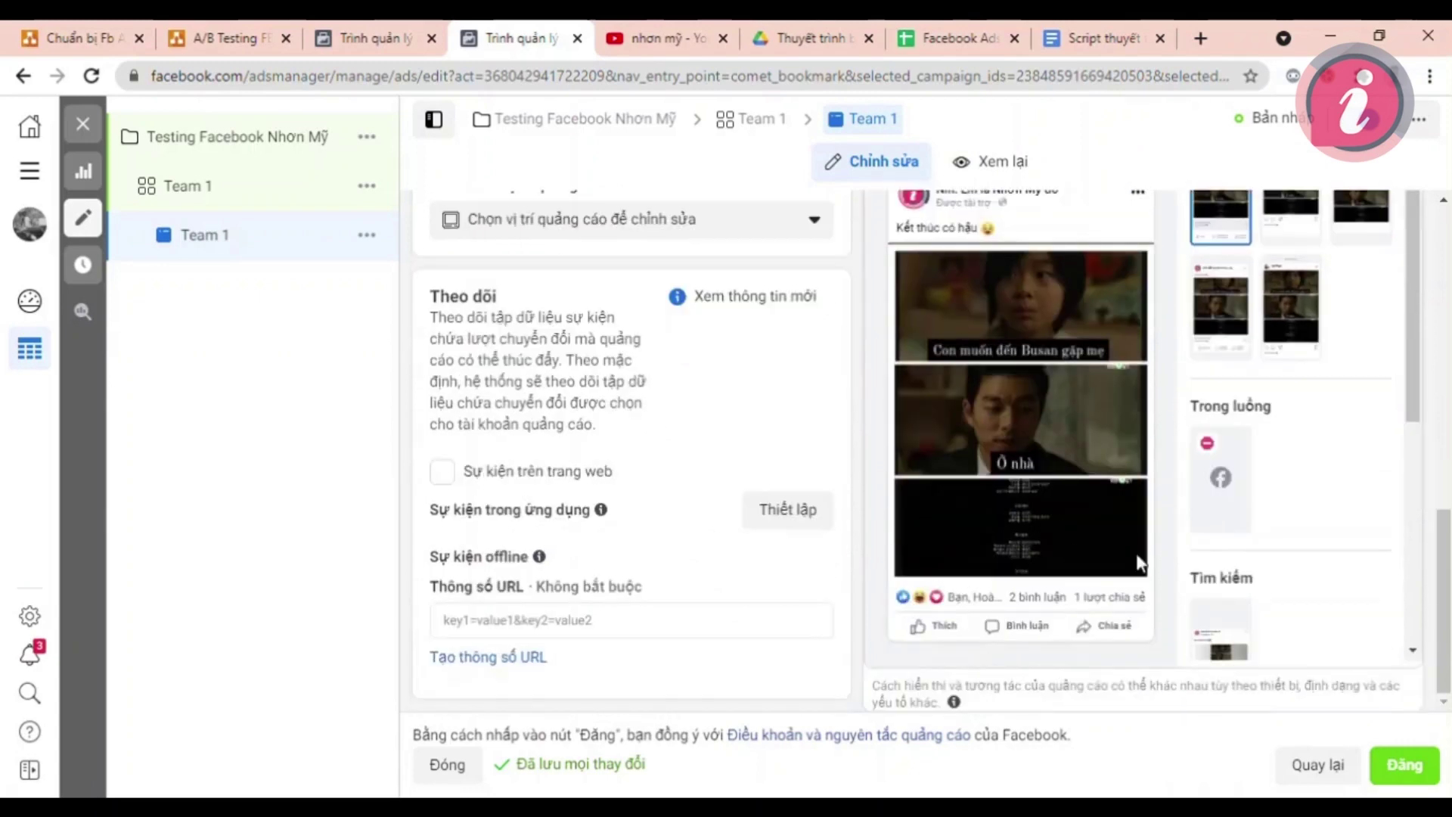
{"action": "scroll", "coordinate": [1043, 480], "scroll_direction": "up", "scroll_amount": 4}
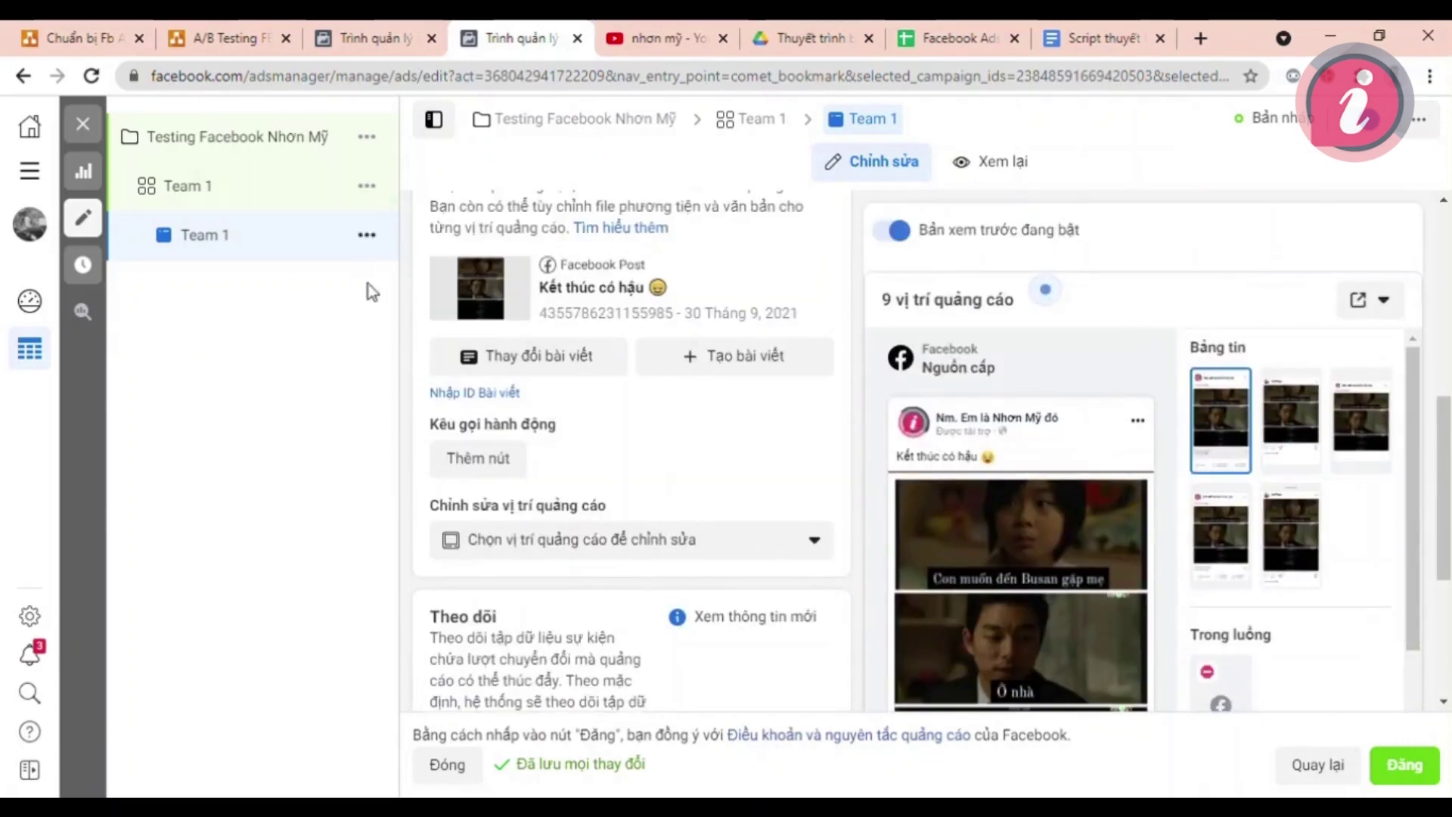
{"action": "scroll", "coordinate": [815, 338], "scroll_direction": "up", "scroll_amount": 4}
Make a quick duplicate (Sao chép nhanh) of the Team 1 ad set and rename the copy "Team 2".
{"action": "left_click", "coordinate": [241, 207]}
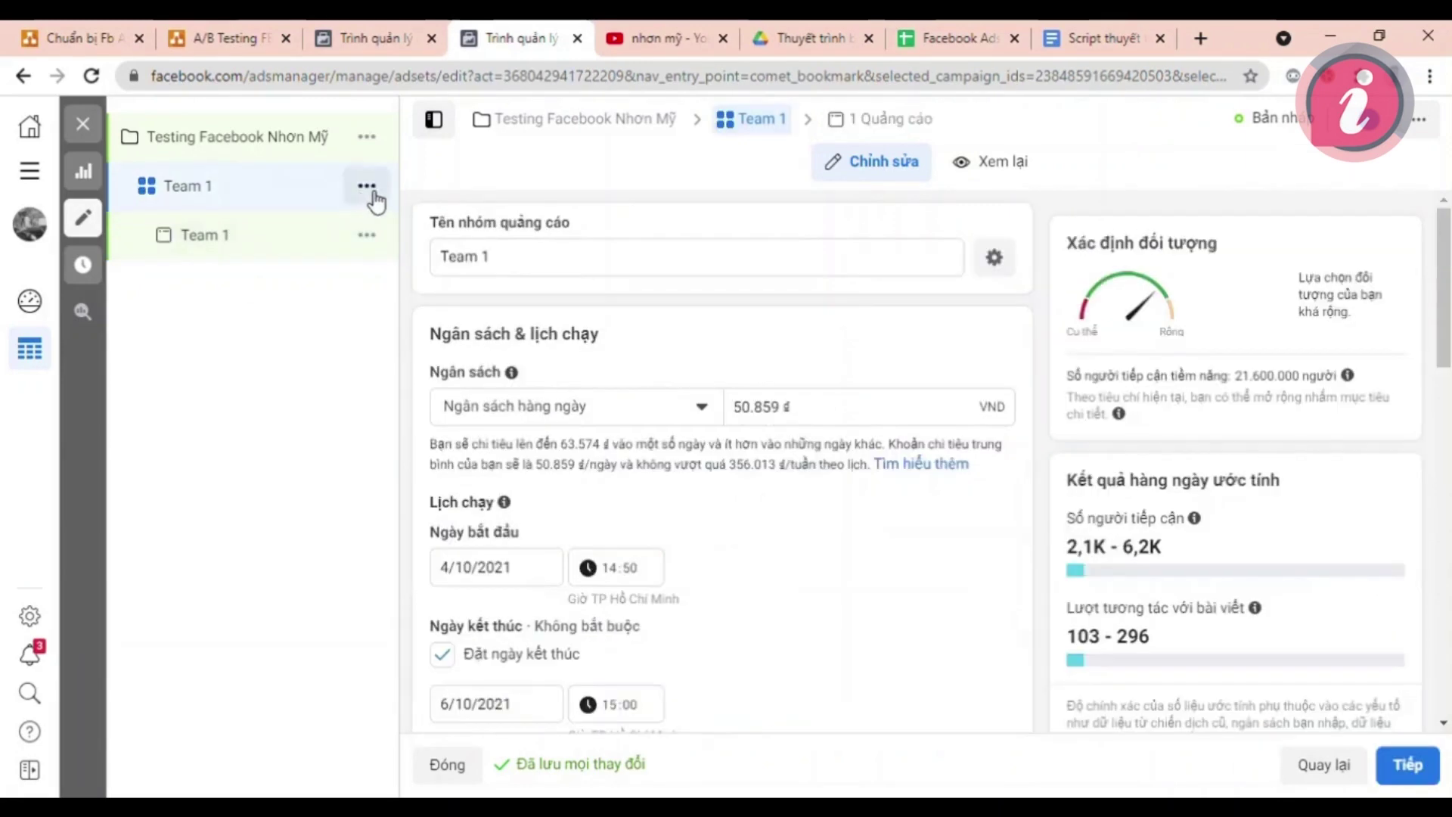
{"action": "left_click", "coordinate": [369, 188]}
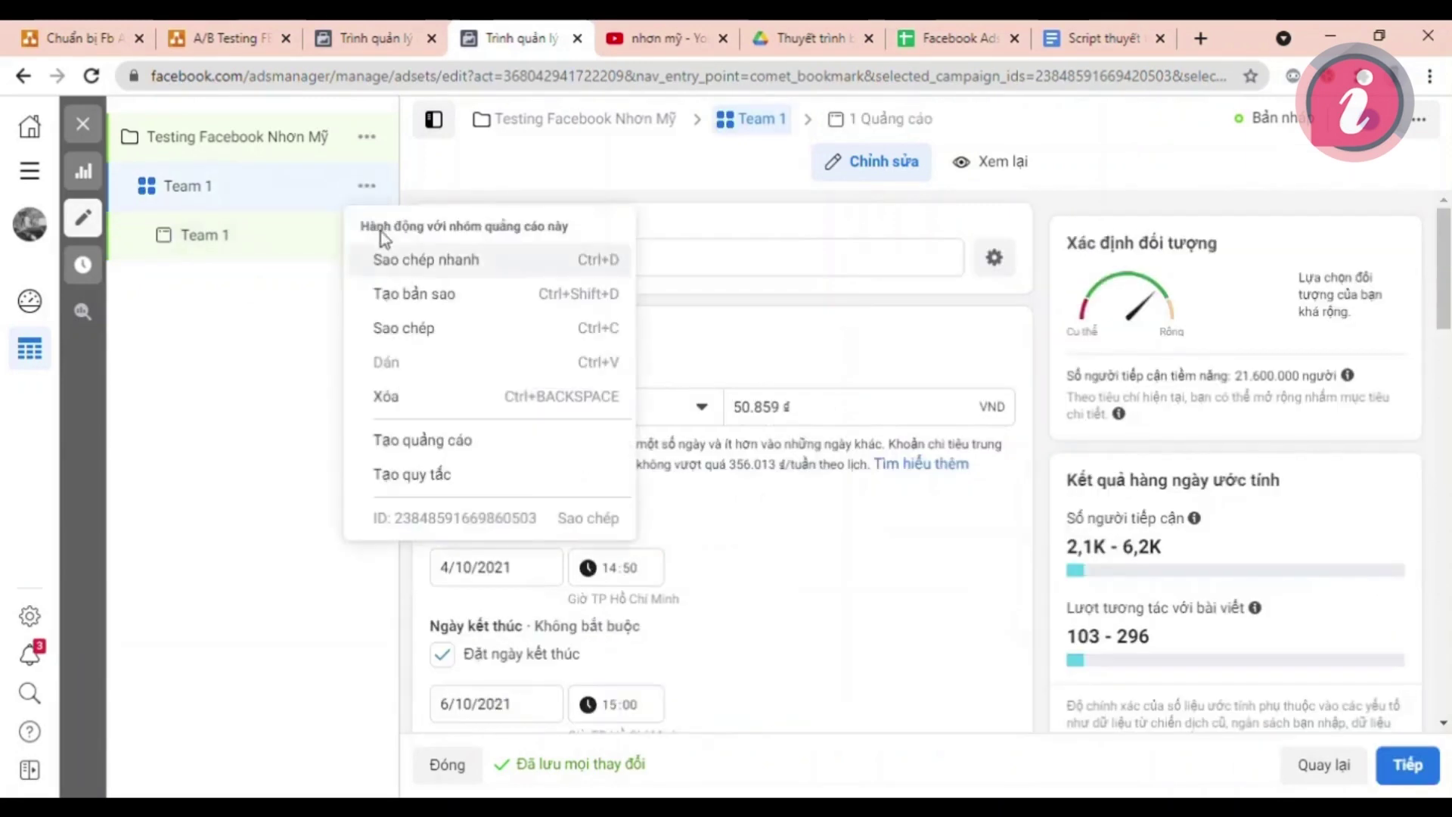
{"action": "left_click", "coordinate": [452, 265]}
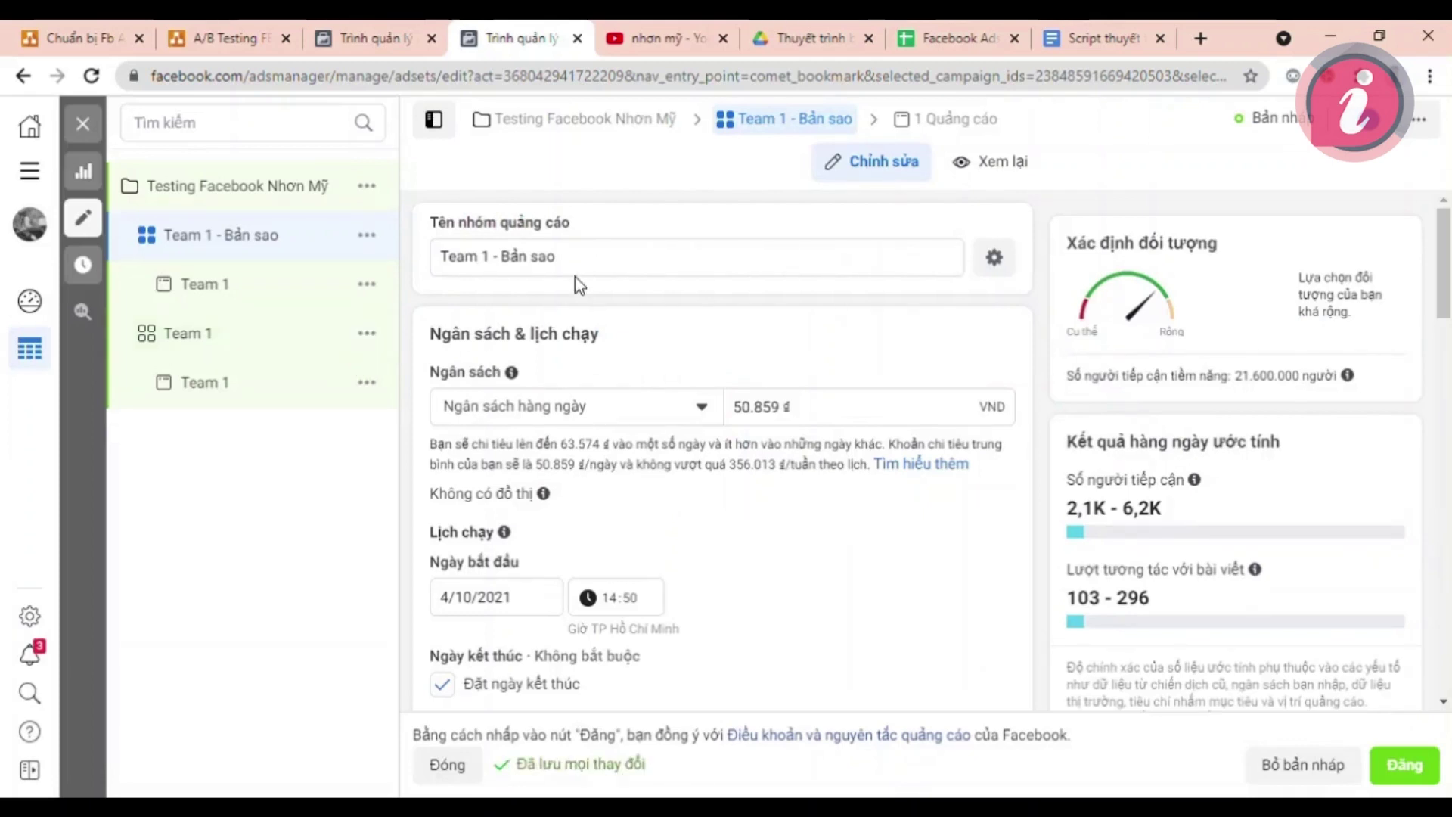
{"action": "left_click_drag", "start_coordinate": [574, 271], "coordinate": [486, 285]}
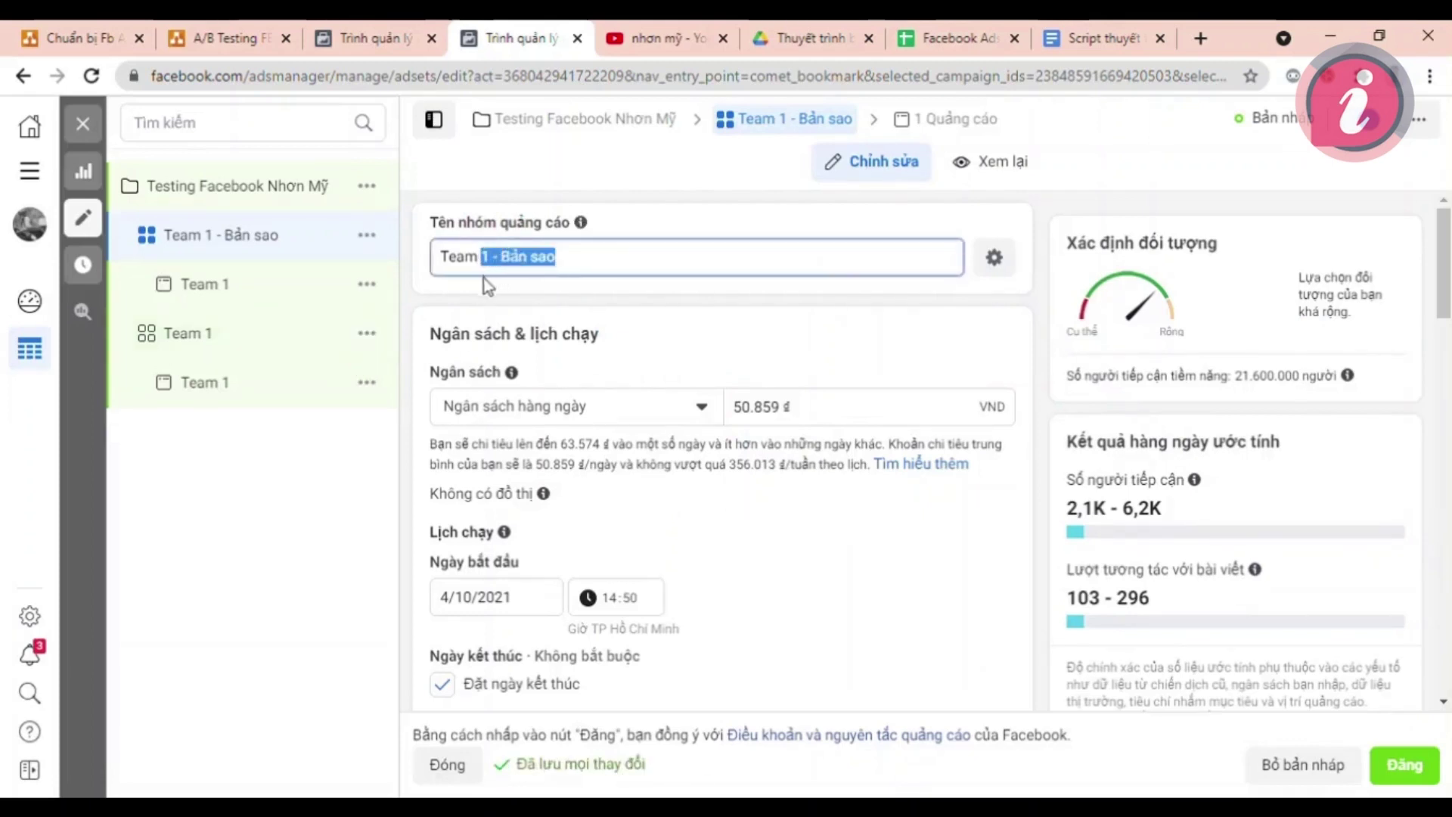
{"action": "type", "text": "2"}
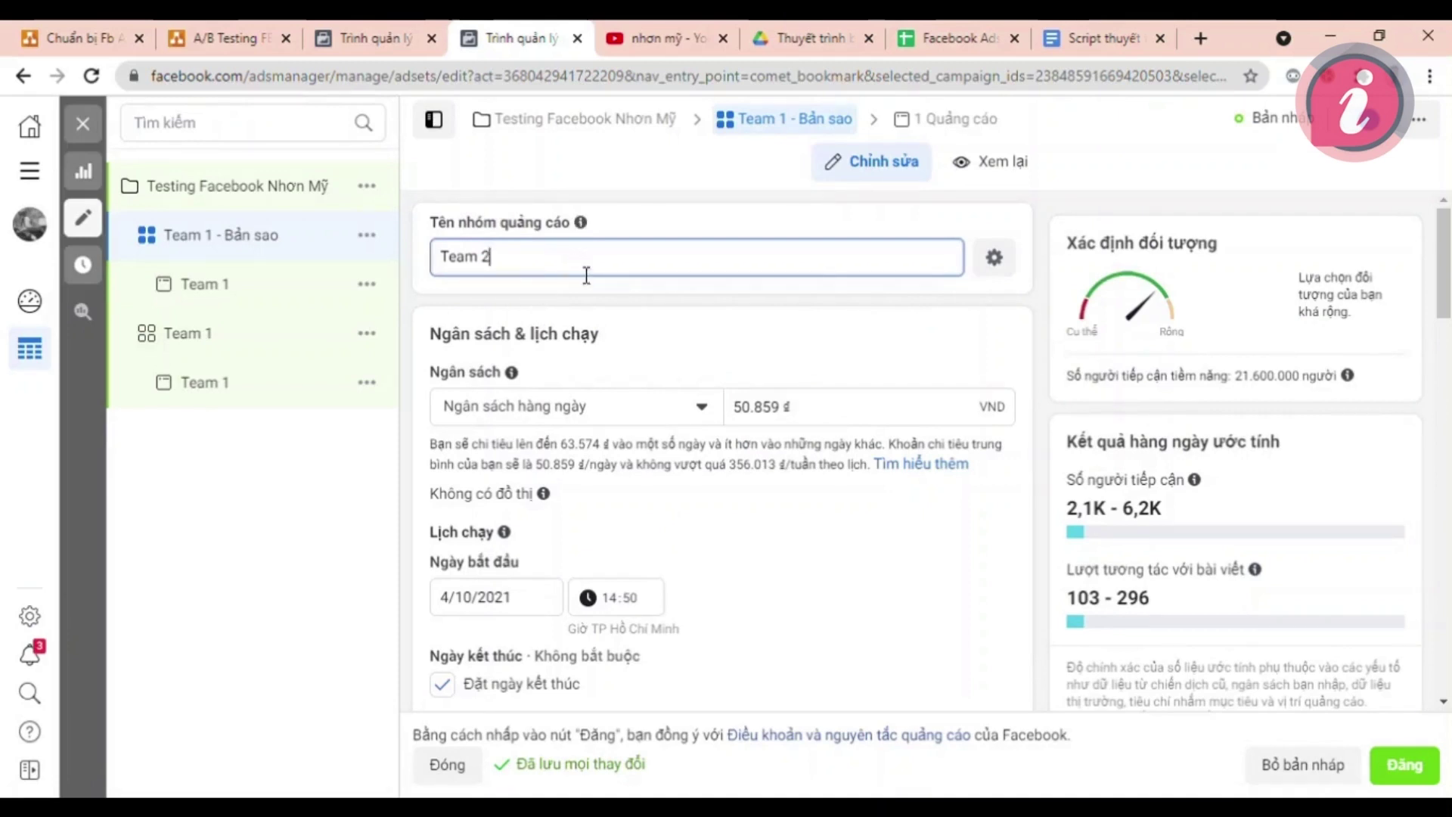
Review the duplicated ad set's schedule, audience, placement and cost control settings.
{"action": "scroll", "coordinate": [694, 454], "scroll_direction": "down", "scroll_amount": 1}
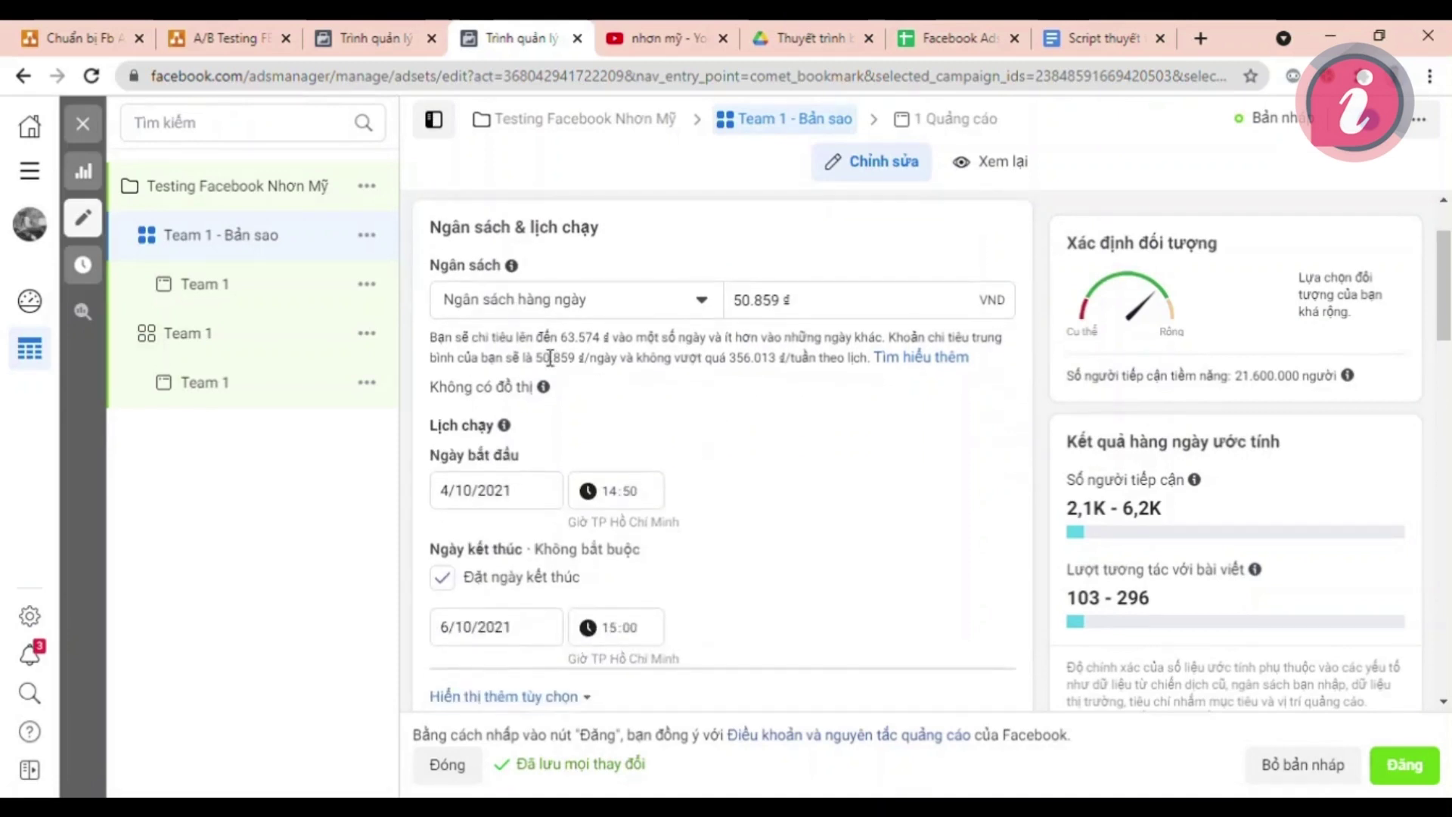
{"action": "mouse_move", "coordinate": [543, 386]}
{"action": "scroll", "coordinate": [889, 533], "scroll_direction": "down", "scroll_amount": 9}
{"action": "scroll", "coordinate": [817, 504], "scroll_direction": "up", "scroll_amount": 1}
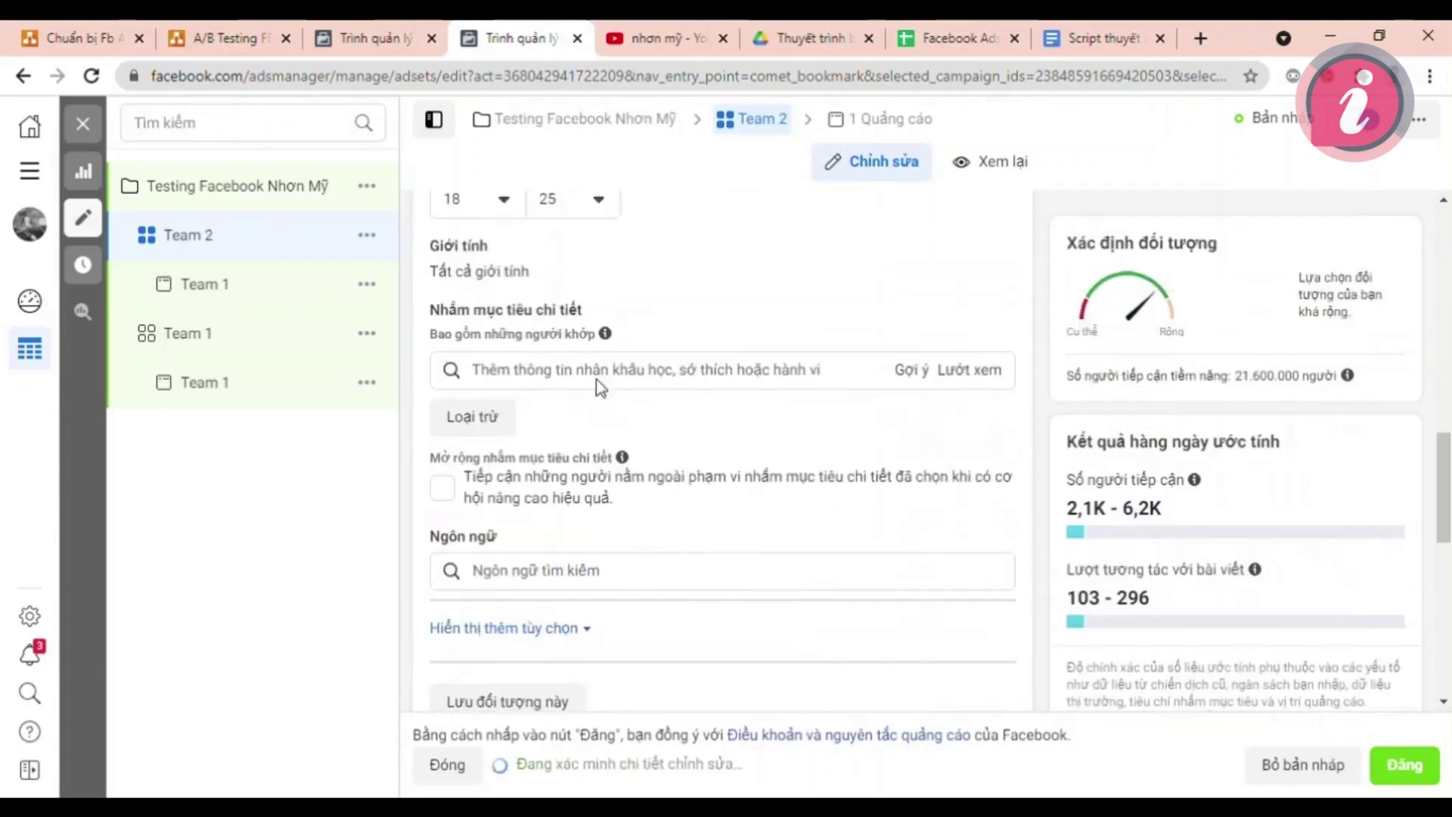
{"action": "scroll", "coordinate": [658, 443], "scroll_direction": "up", "scroll_amount": 1}
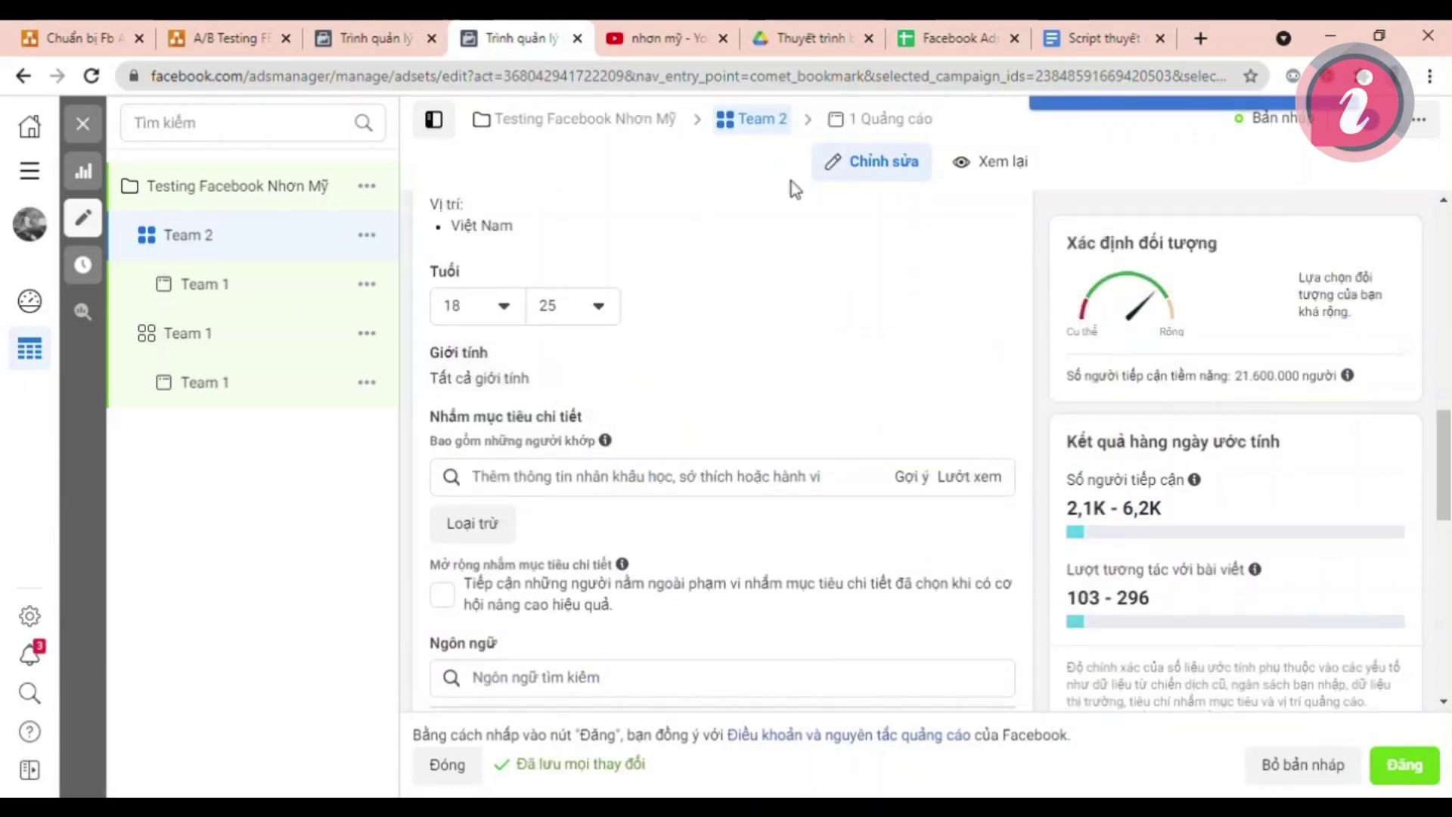
{"action": "scroll", "coordinate": [634, 279], "scroll_direction": "up", "scroll_amount": 3}
{"action": "scroll", "coordinate": [582, 368], "scroll_direction": "down", "scroll_amount": 15}
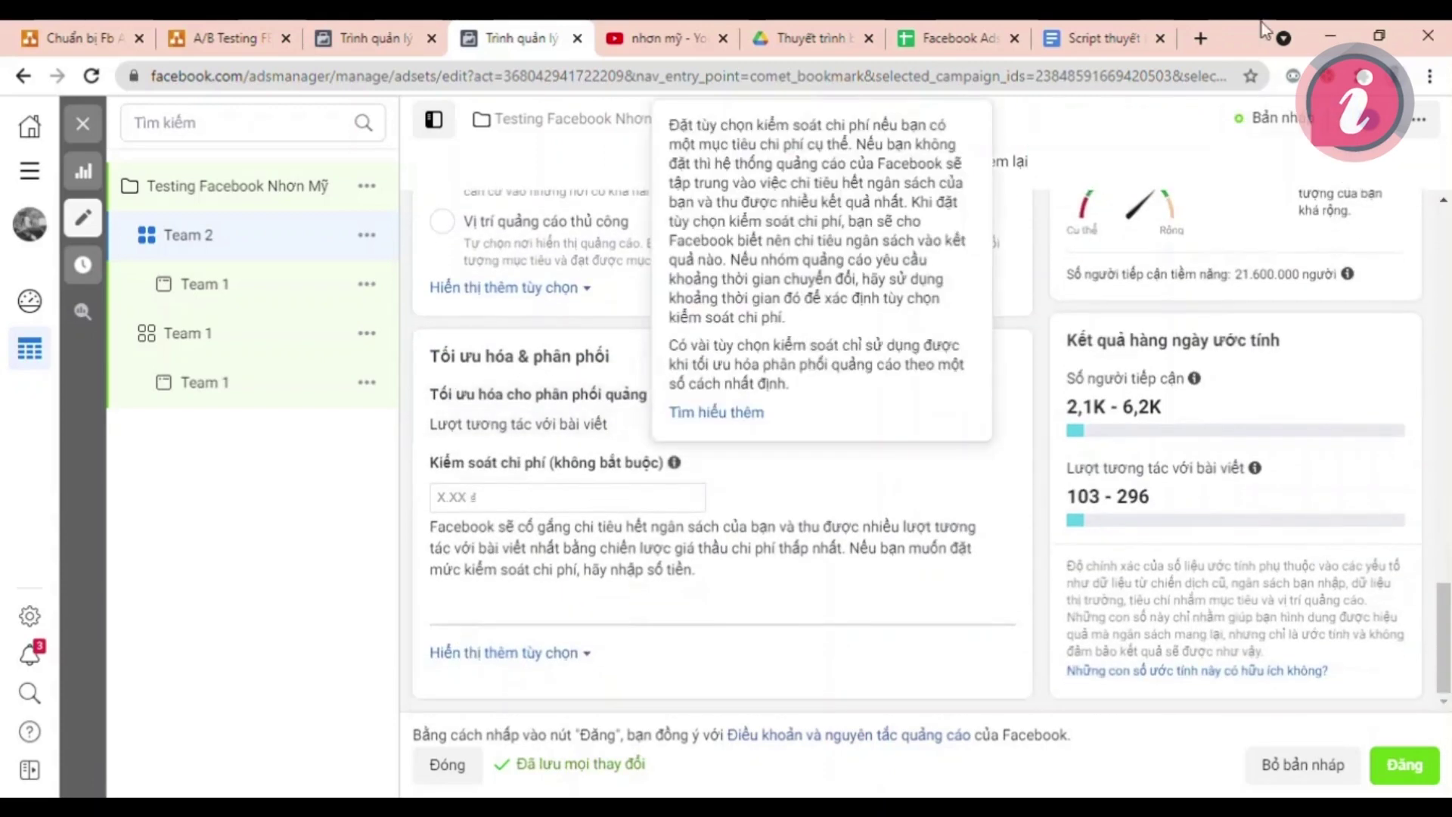
Open the ad inside the Team 2 ad set and rename it "Team 2".
{"action": "left_click", "coordinate": [896, 120]}
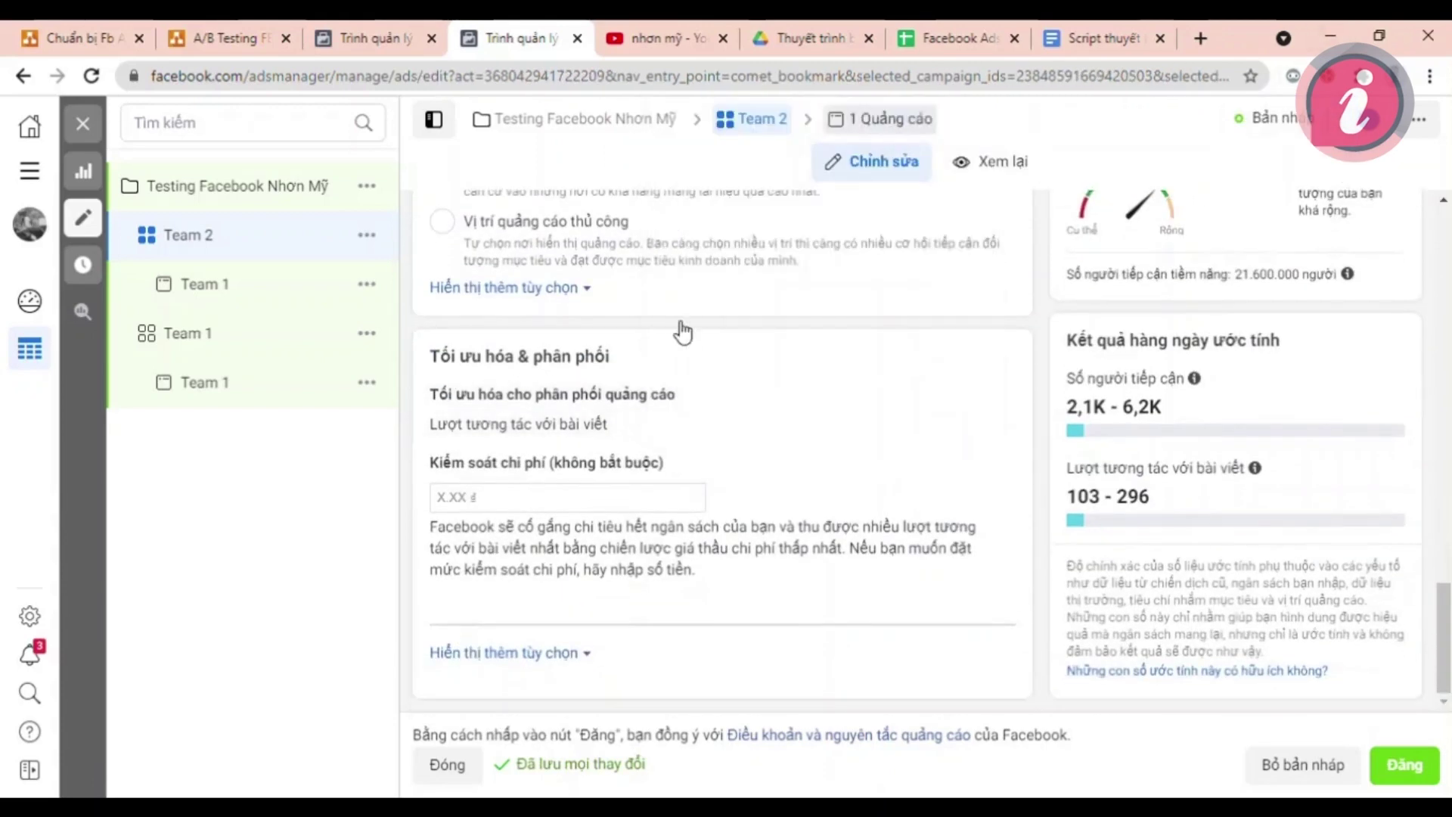
{"action": "left_click", "coordinate": [605, 269]}
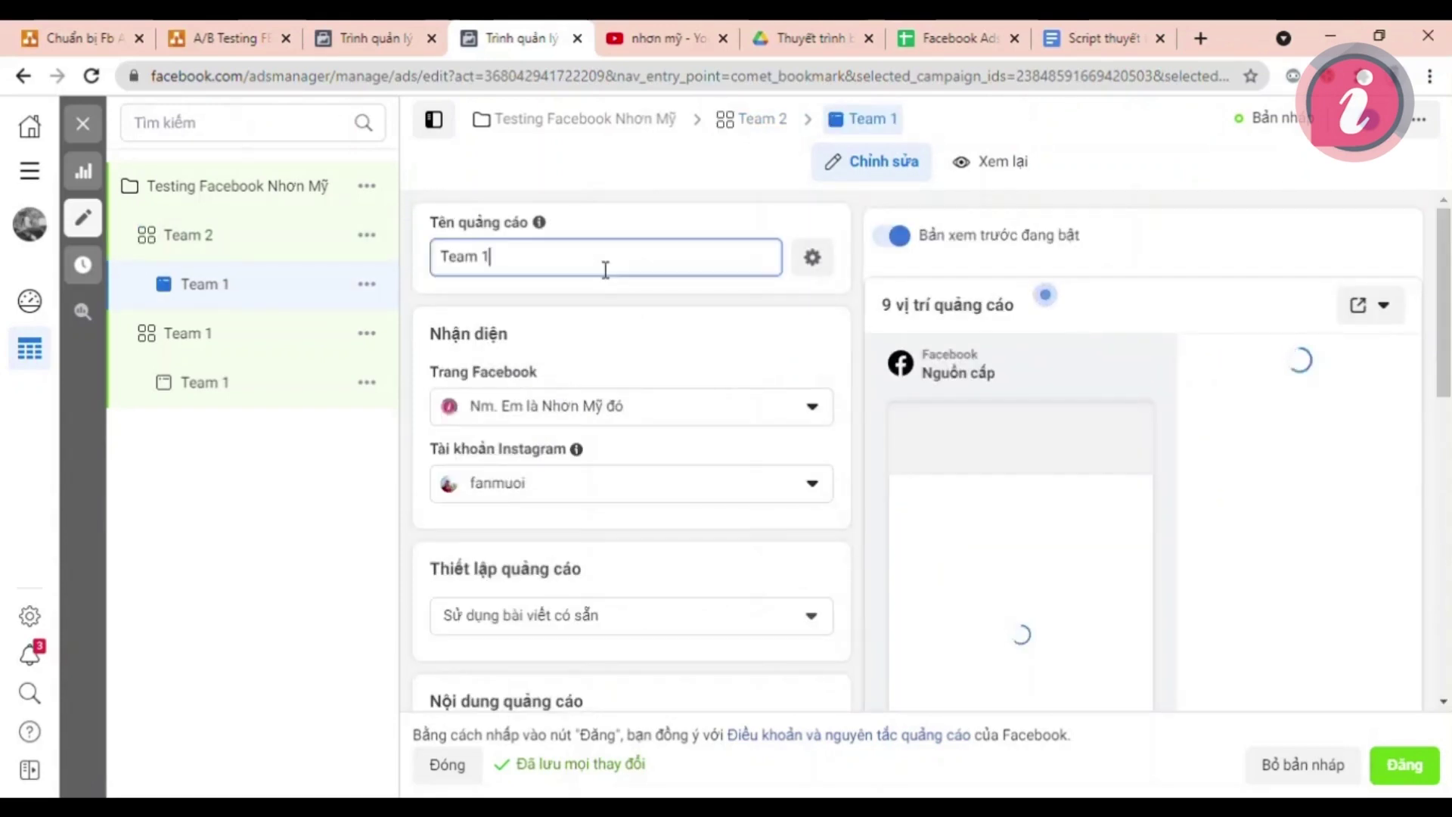
{"action": "key", "text": "BackSpace"}
{"action": "type", "text": "2"}
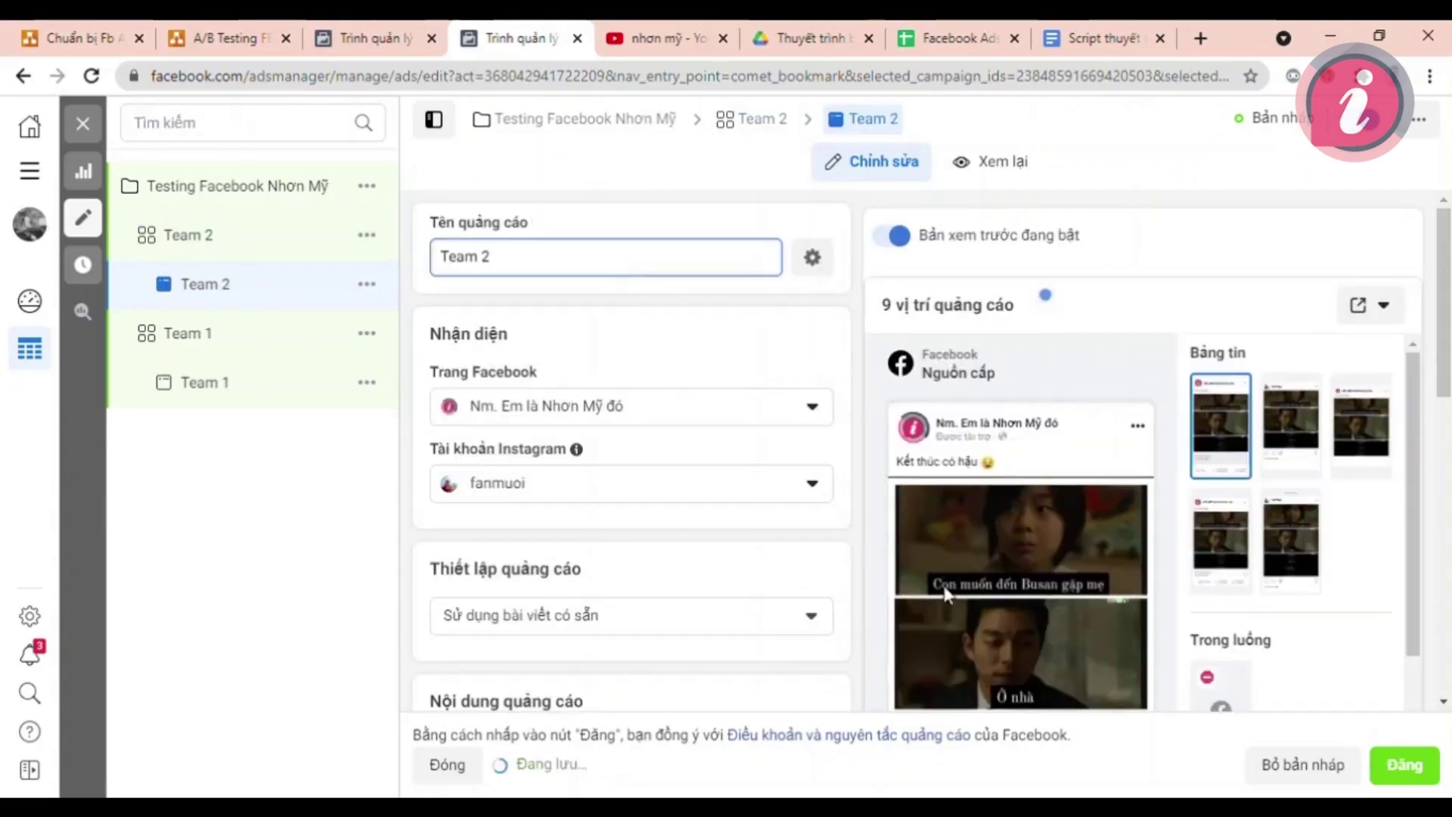
Replace the Team 2 ad's content with the existing Facebook post "Bưởi nha anh @_@".
{"action": "scroll", "coordinate": [1036, 487], "scroll_direction": "down", "scroll_amount": 8}
{"action": "scroll", "coordinate": [681, 496], "scroll_direction": "up", "scroll_amount": 3}
{"action": "left_click", "coordinate": [567, 486]}
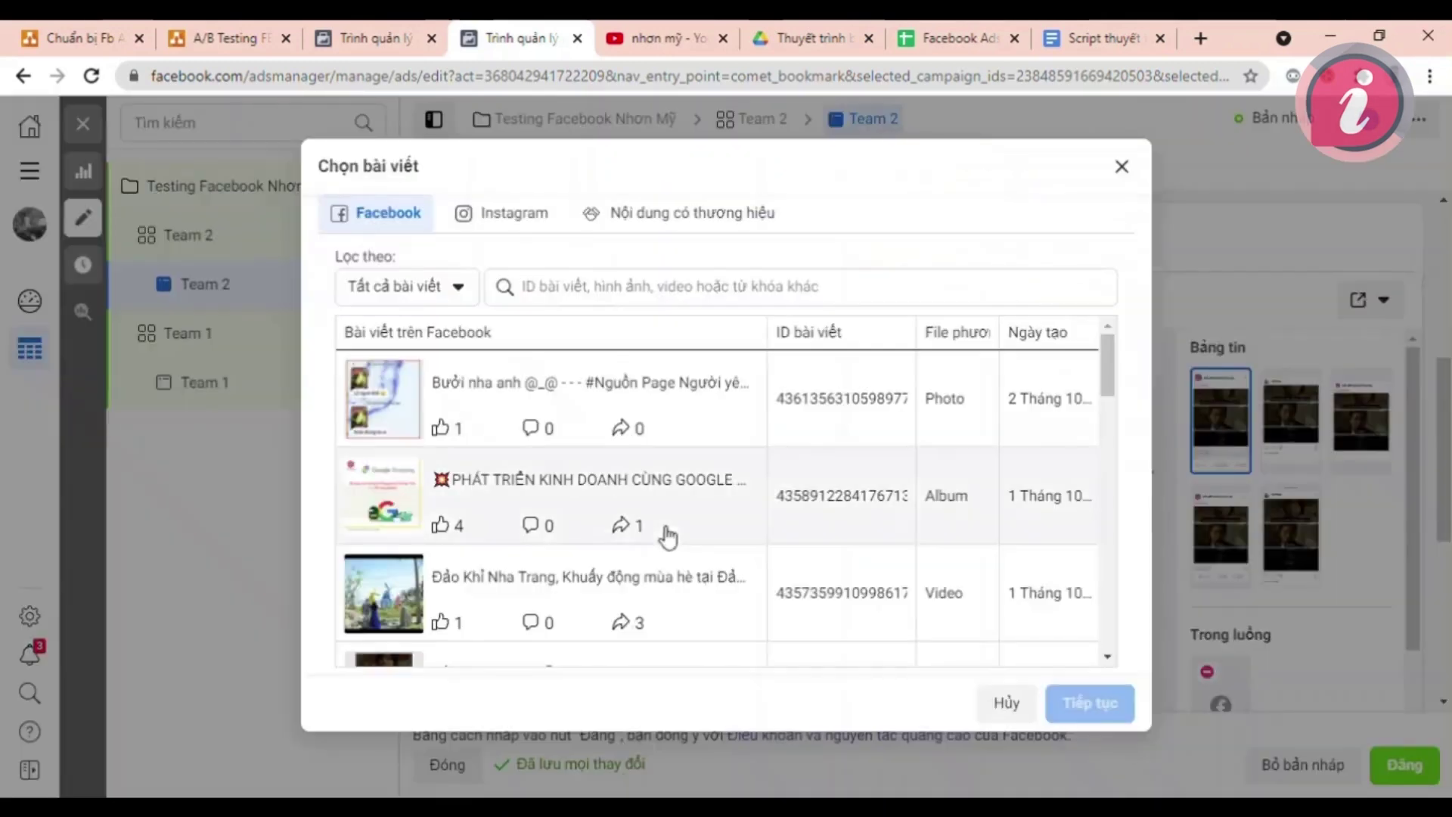
{"action": "scroll", "coordinate": [736, 555], "scroll_direction": "down", "scroll_amount": 5}
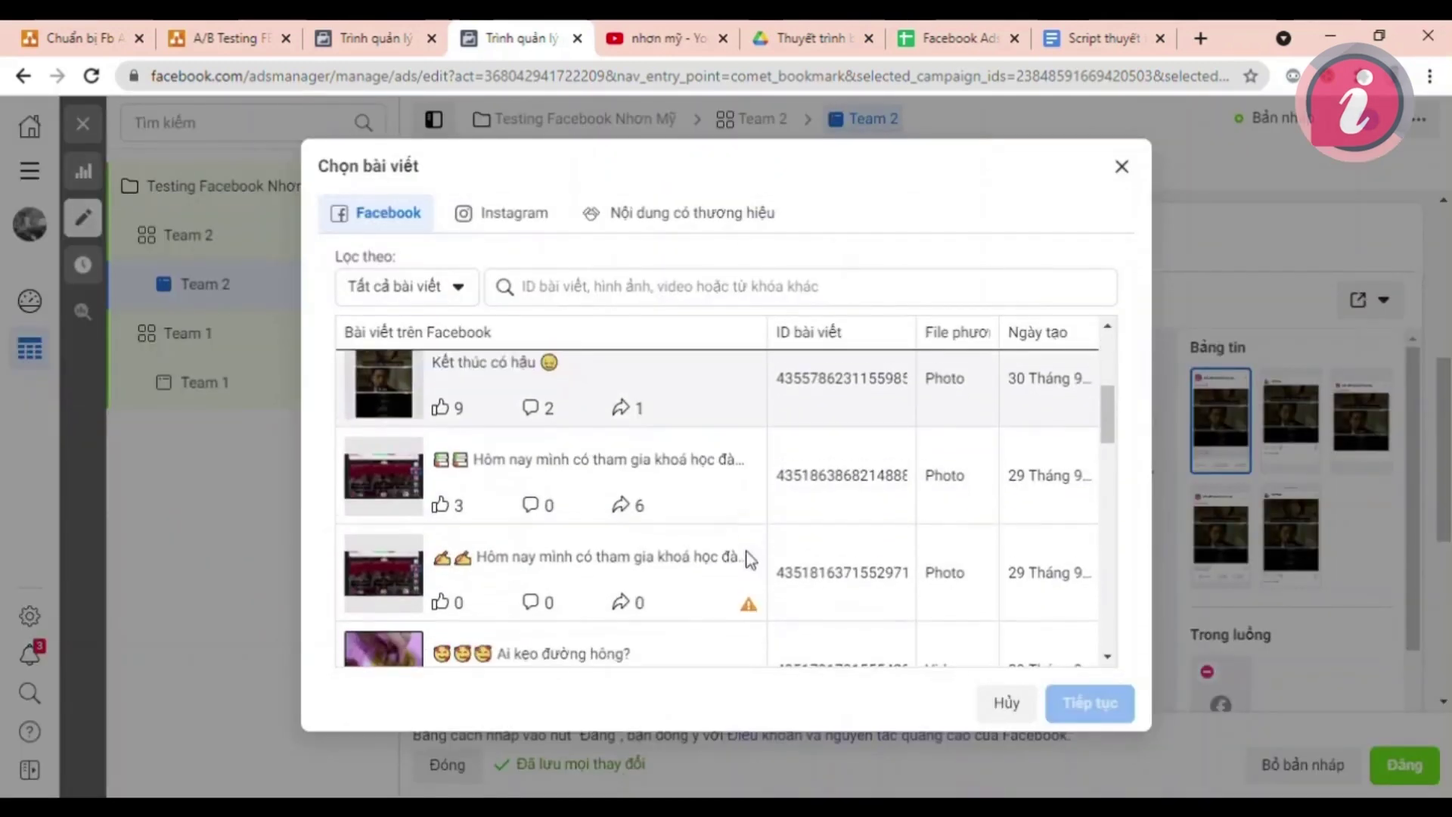
{"action": "scroll", "coordinate": [778, 584], "scroll_direction": "down", "scroll_amount": 5}
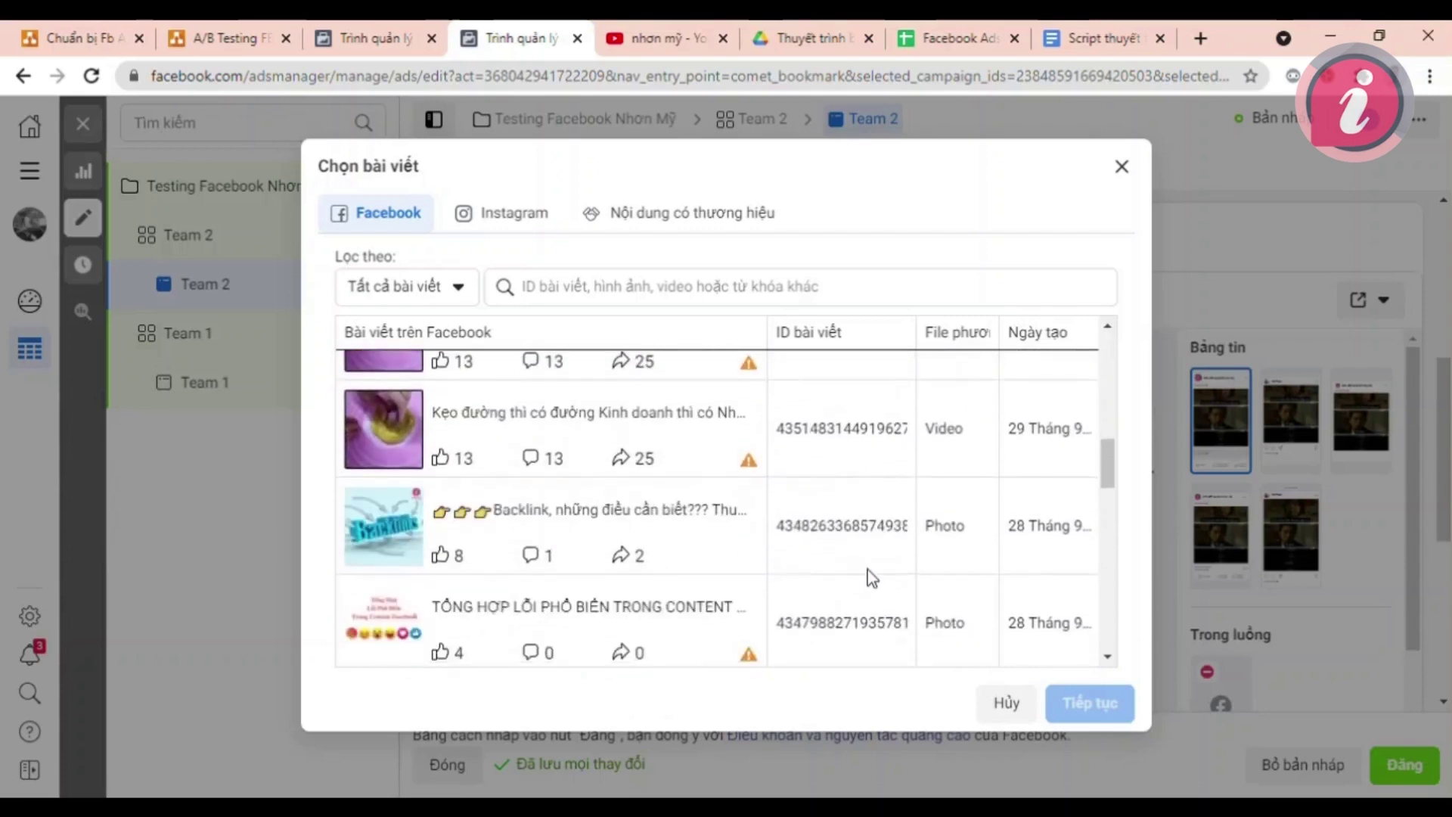
{"action": "scroll", "coordinate": [801, 562], "scroll_direction": "down", "scroll_amount": 4}
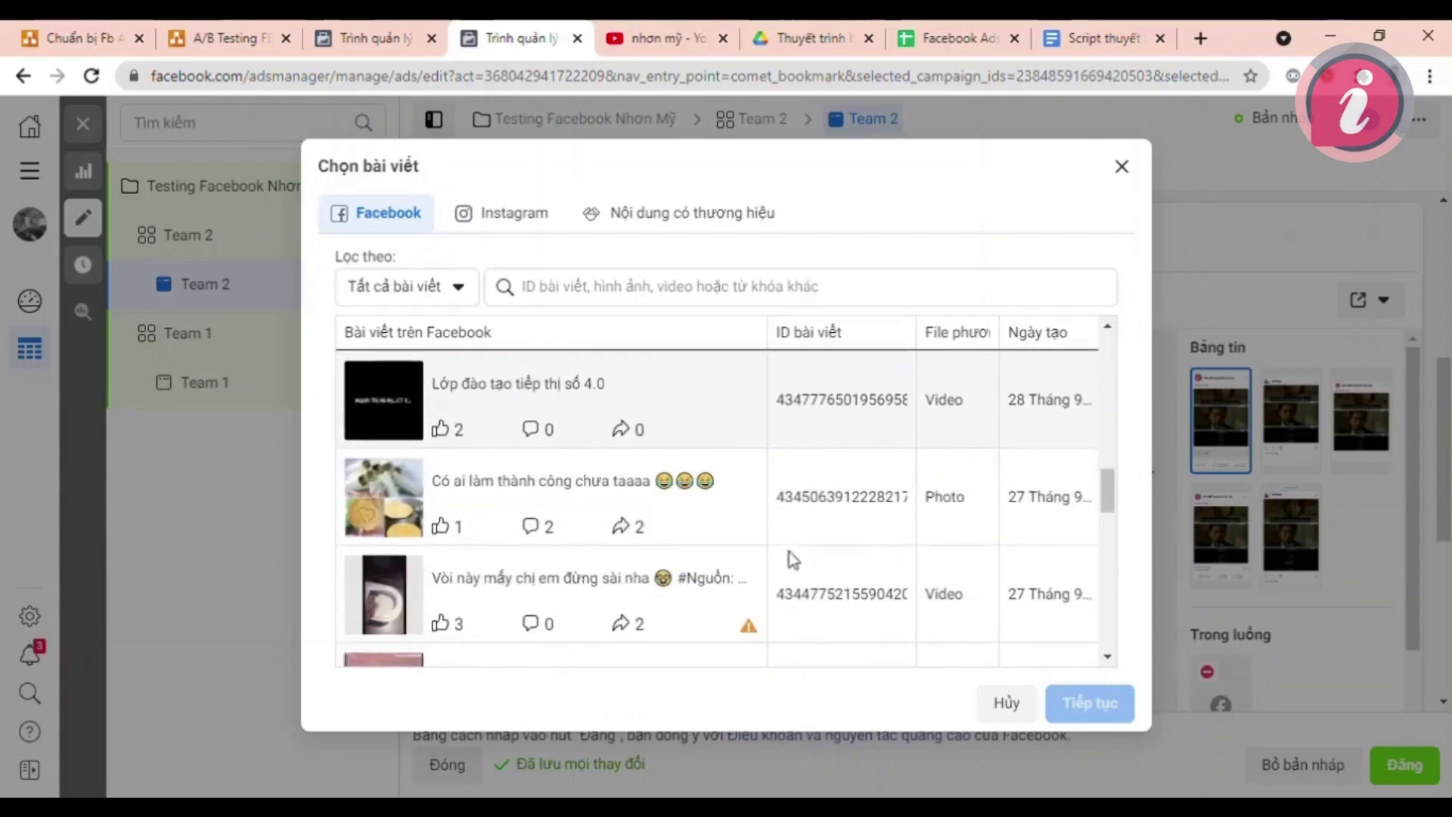
{"action": "scroll", "coordinate": [806, 560], "scroll_direction": "down", "scroll_amount": 5}
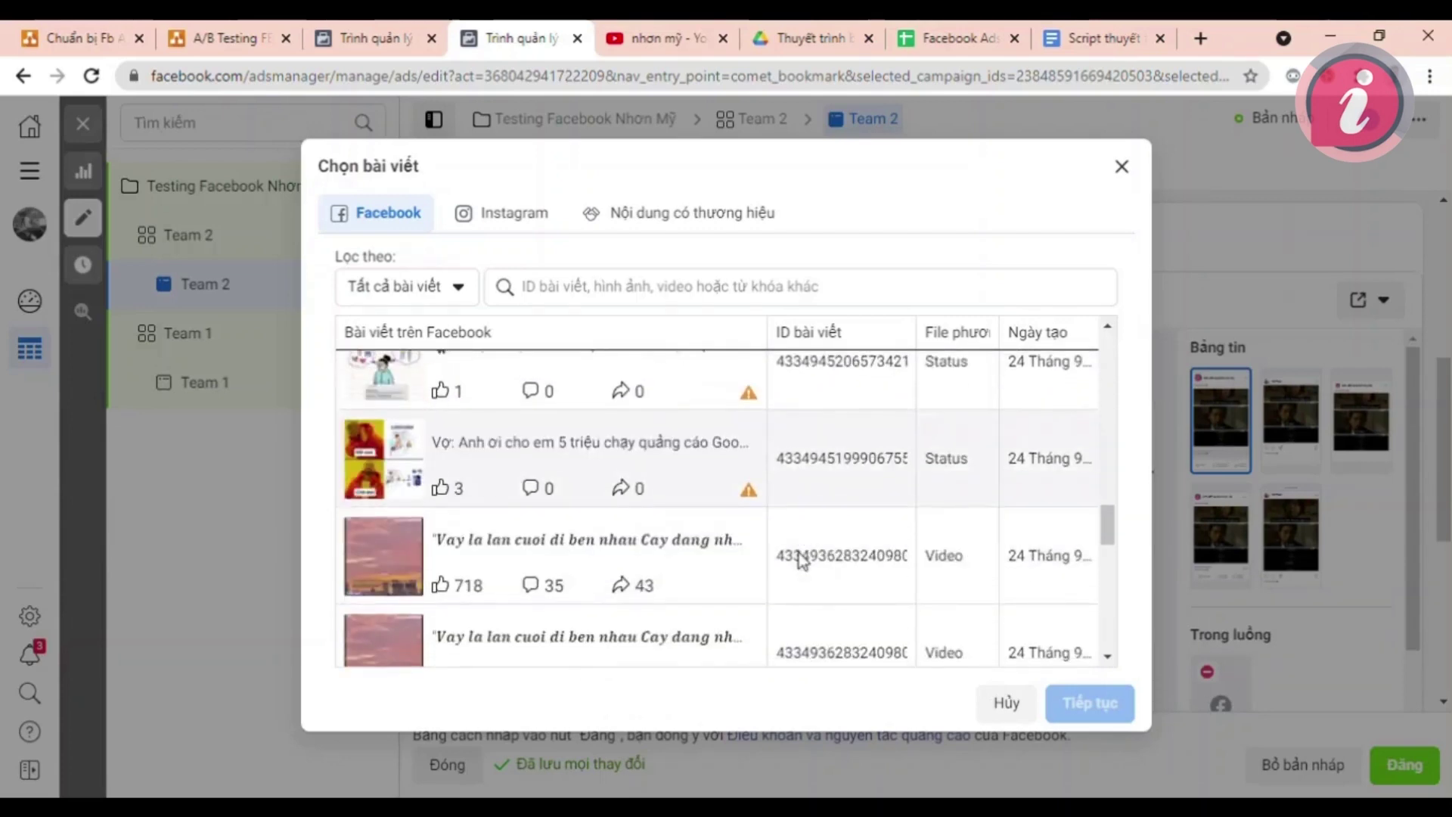
{"action": "scroll", "coordinate": [806, 562], "scroll_direction": "up", "scroll_amount": 5}
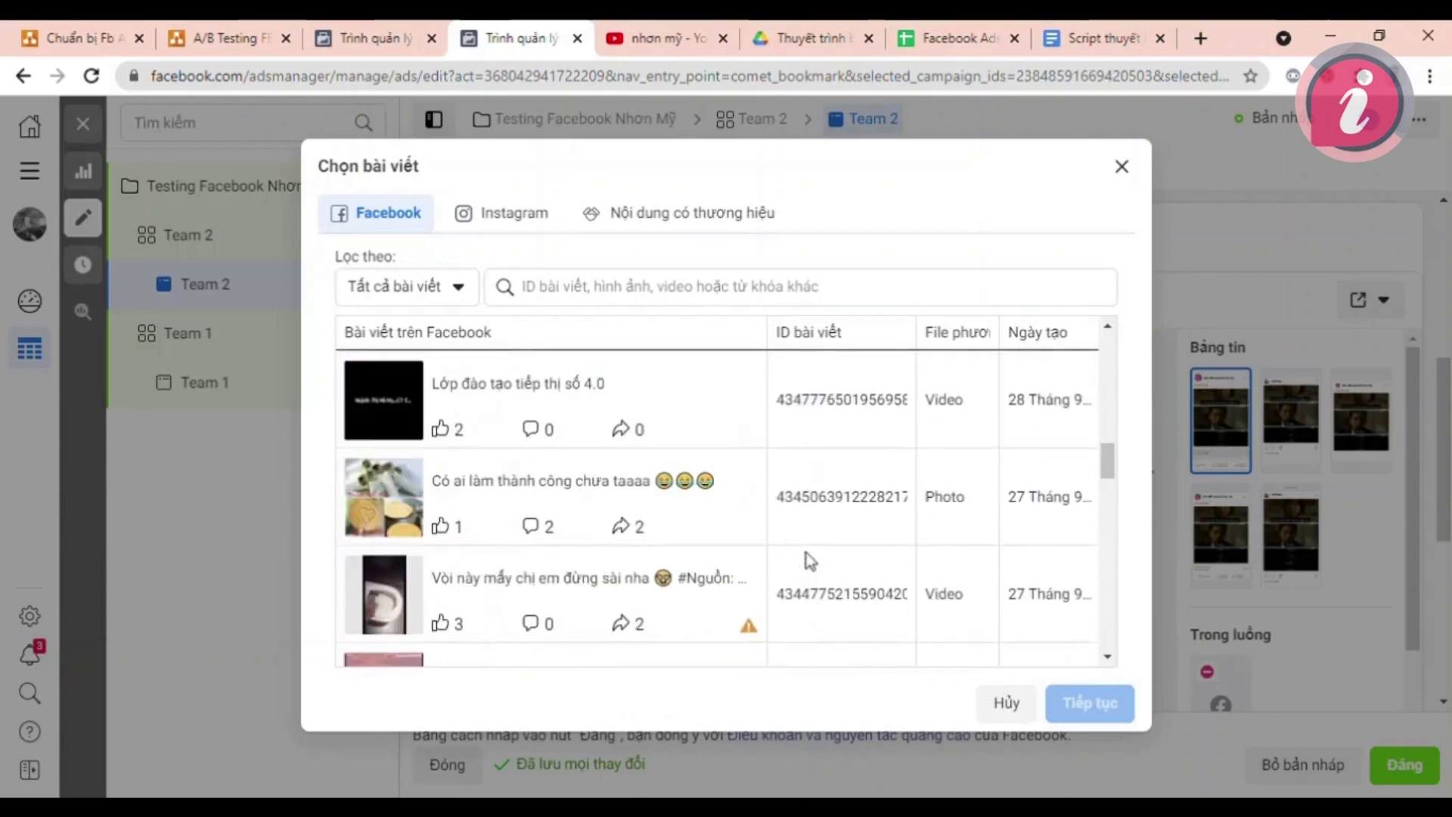
{"action": "scroll", "coordinate": [809, 560], "scroll_direction": "up", "scroll_amount": 2}
{"action": "scroll", "coordinate": [687, 562], "scroll_direction": "up", "scroll_amount": 5}
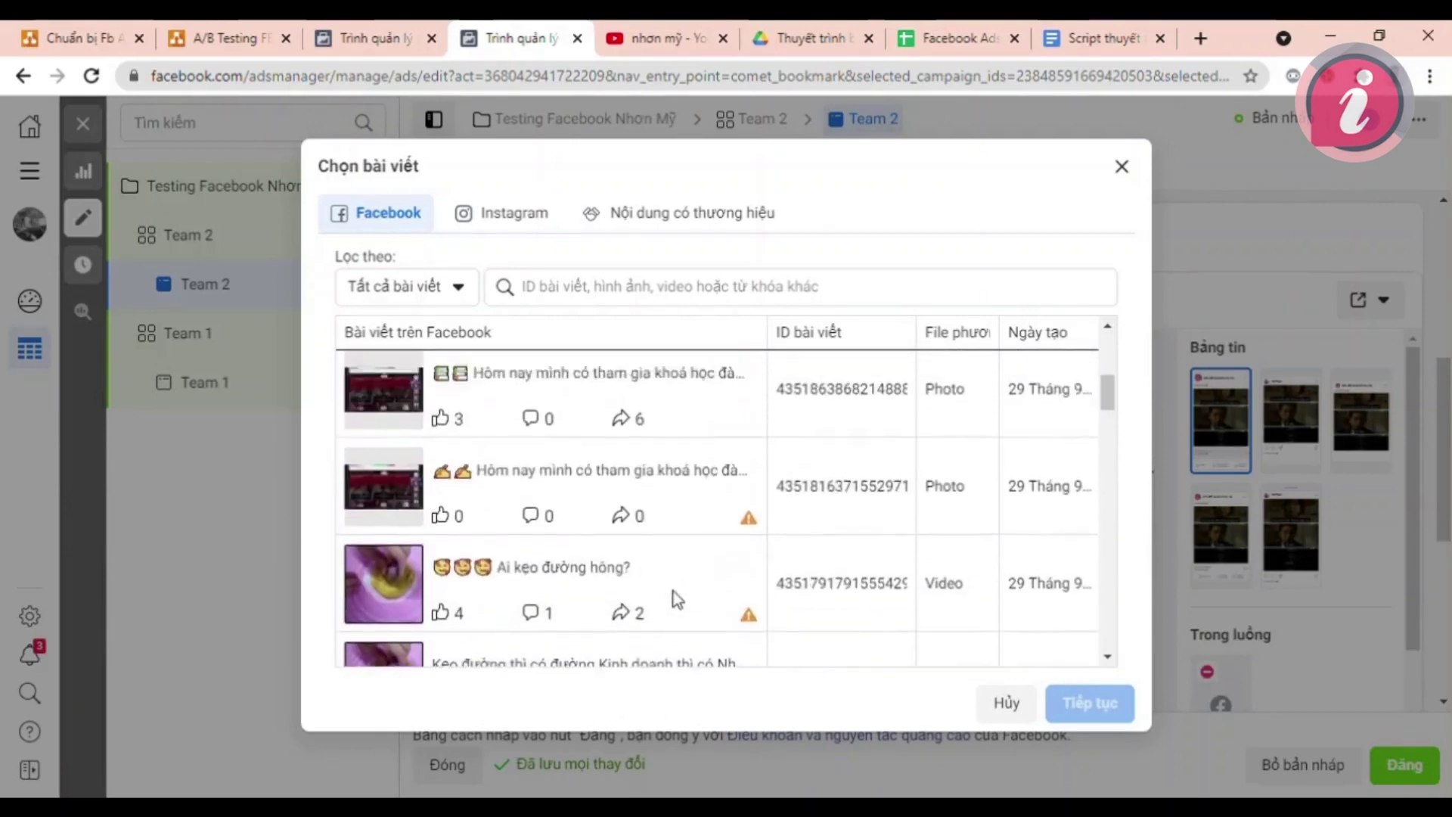
{"action": "scroll", "coordinate": [794, 544], "scroll_direction": "up", "scroll_amount": 3}
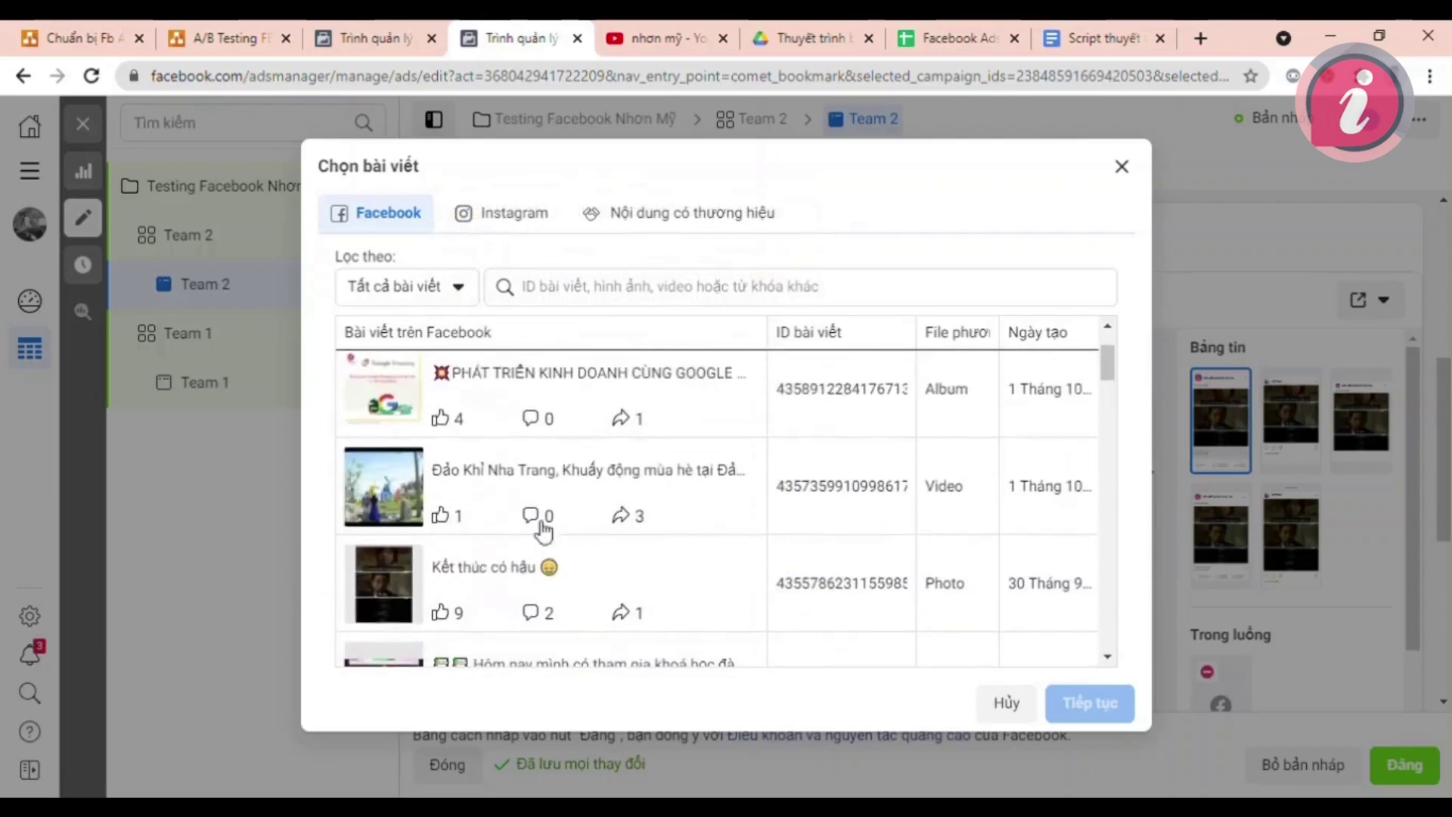
{"action": "scroll", "coordinate": [746, 545], "scroll_direction": "up", "scroll_amount": 2}
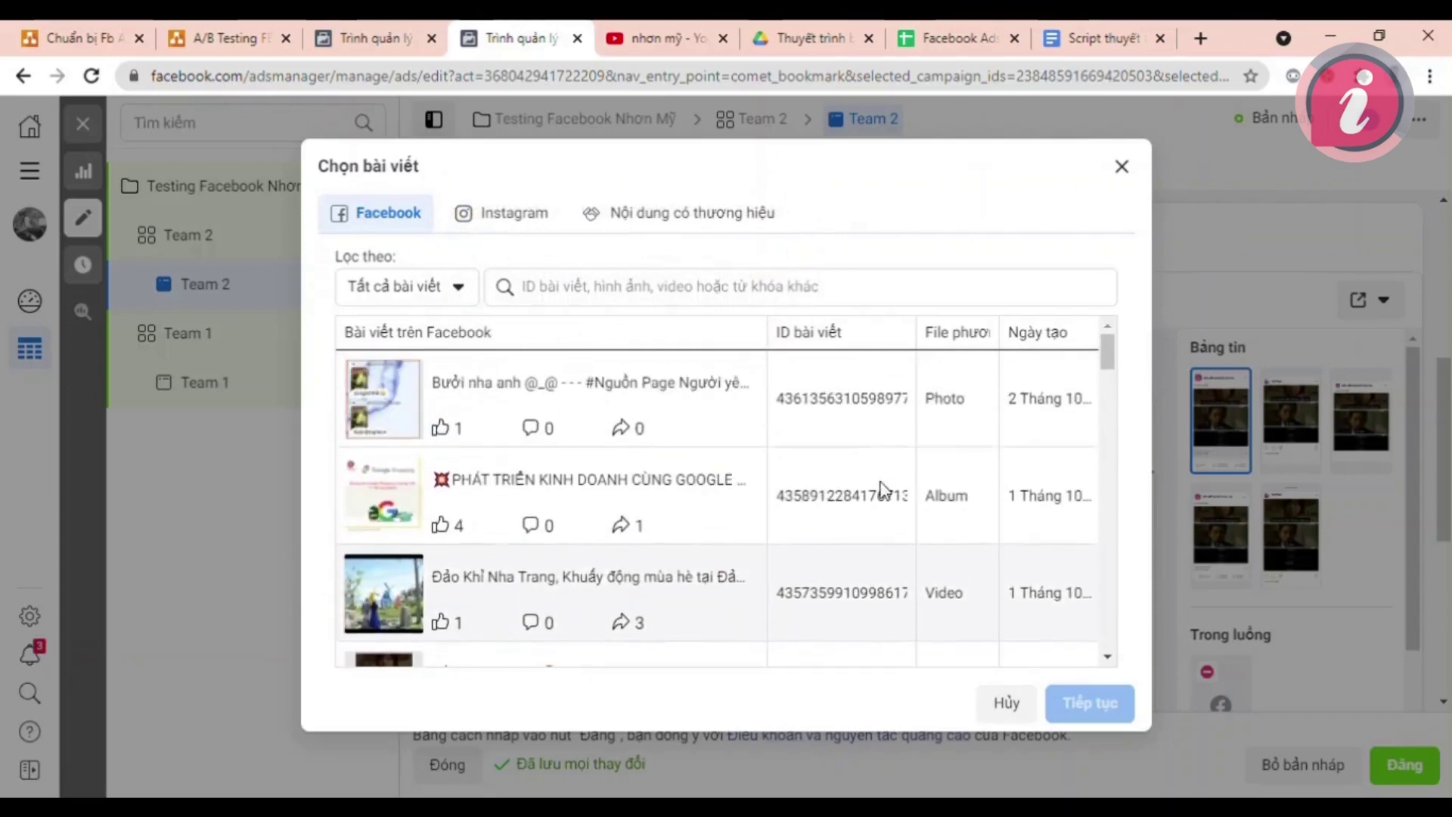
{"action": "left_click", "coordinate": [683, 415]}
{"action": "left_click", "coordinate": [1110, 703]}
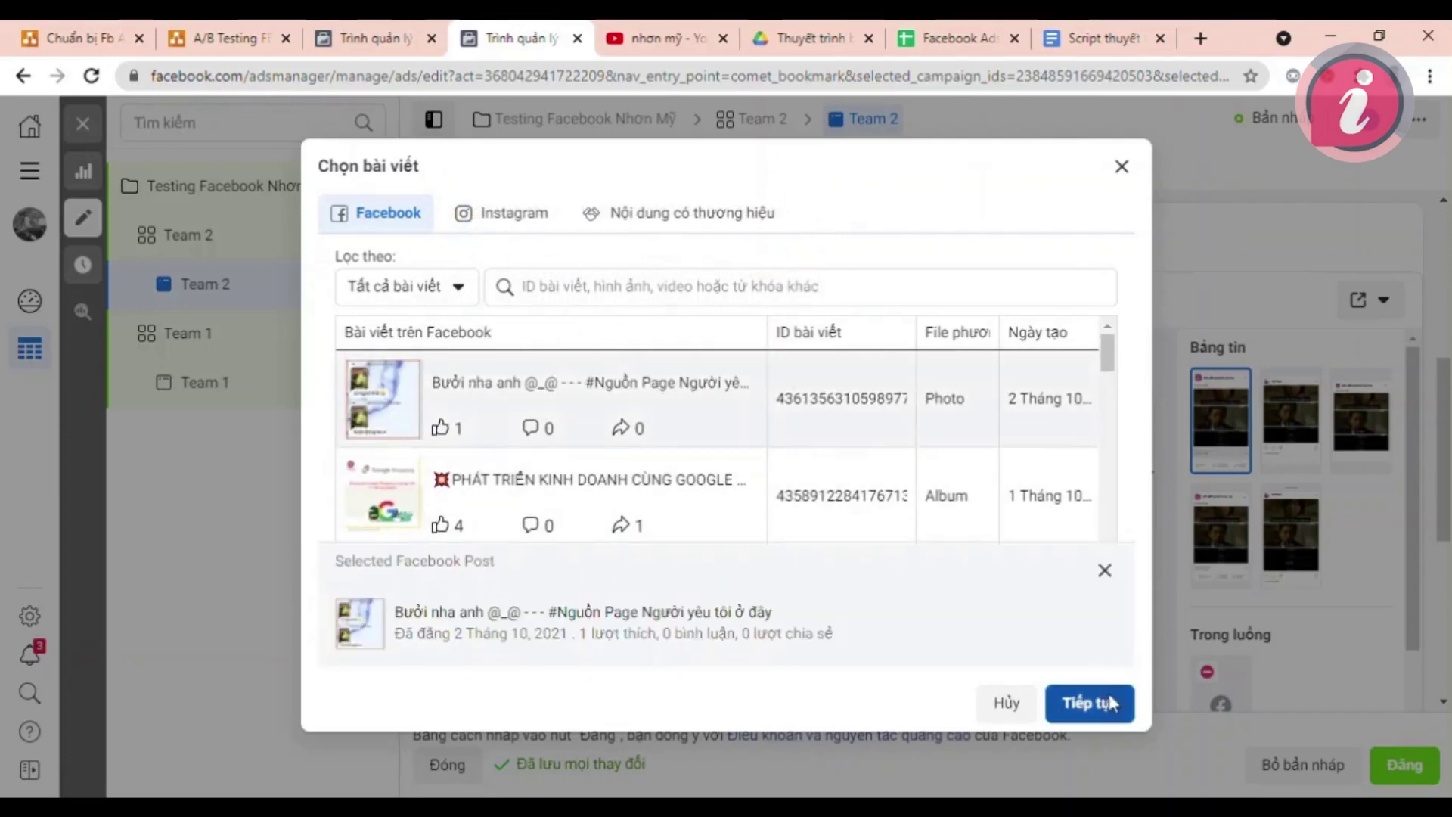
{"action": "scroll", "coordinate": [1072, 623], "scroll_direction": "down", "scroll_amount": 3}
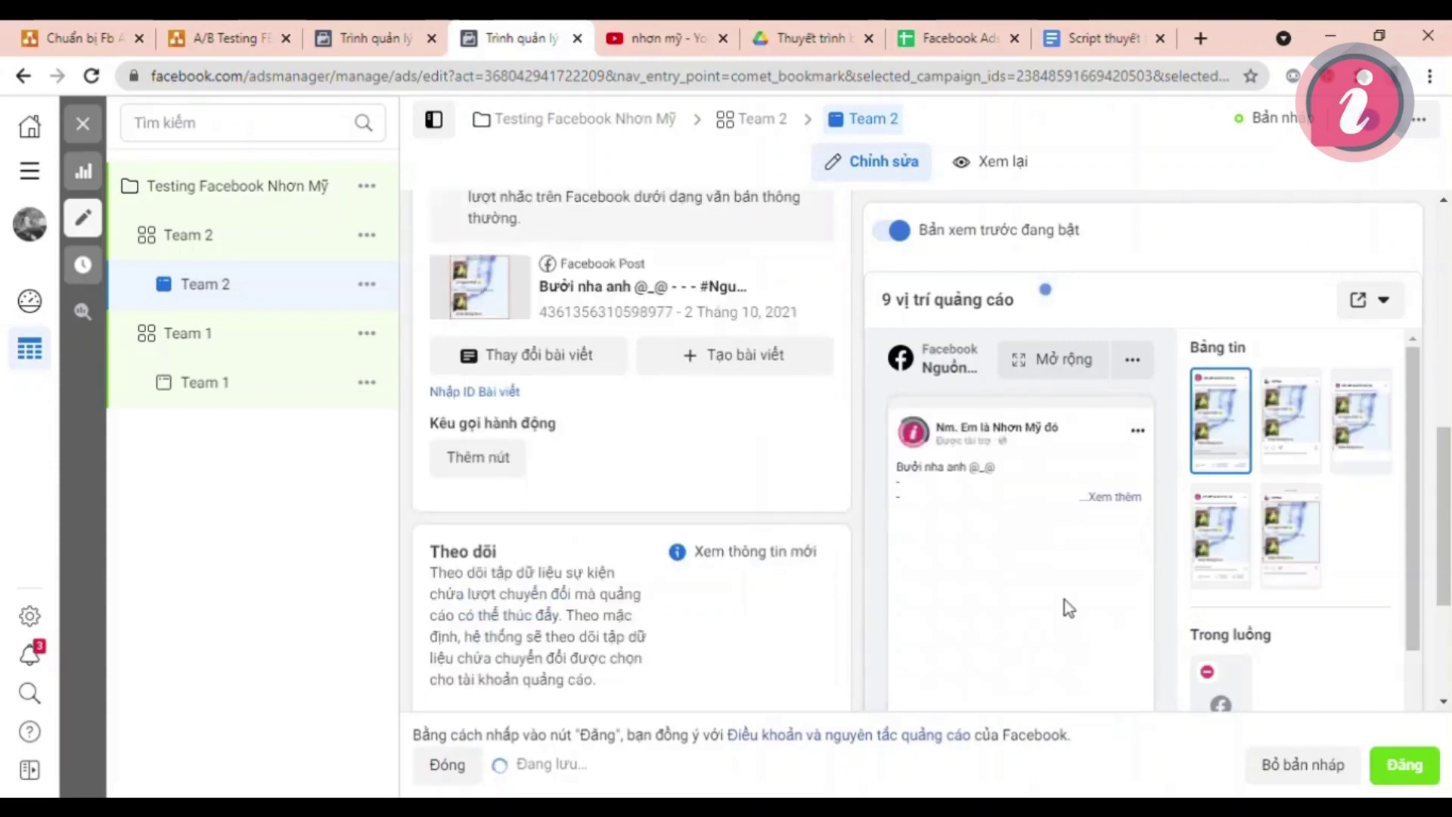
{"action": "scroll", "coordinate": [1107, 552], "scroll_direction": "down", "scroll_amount": 5}
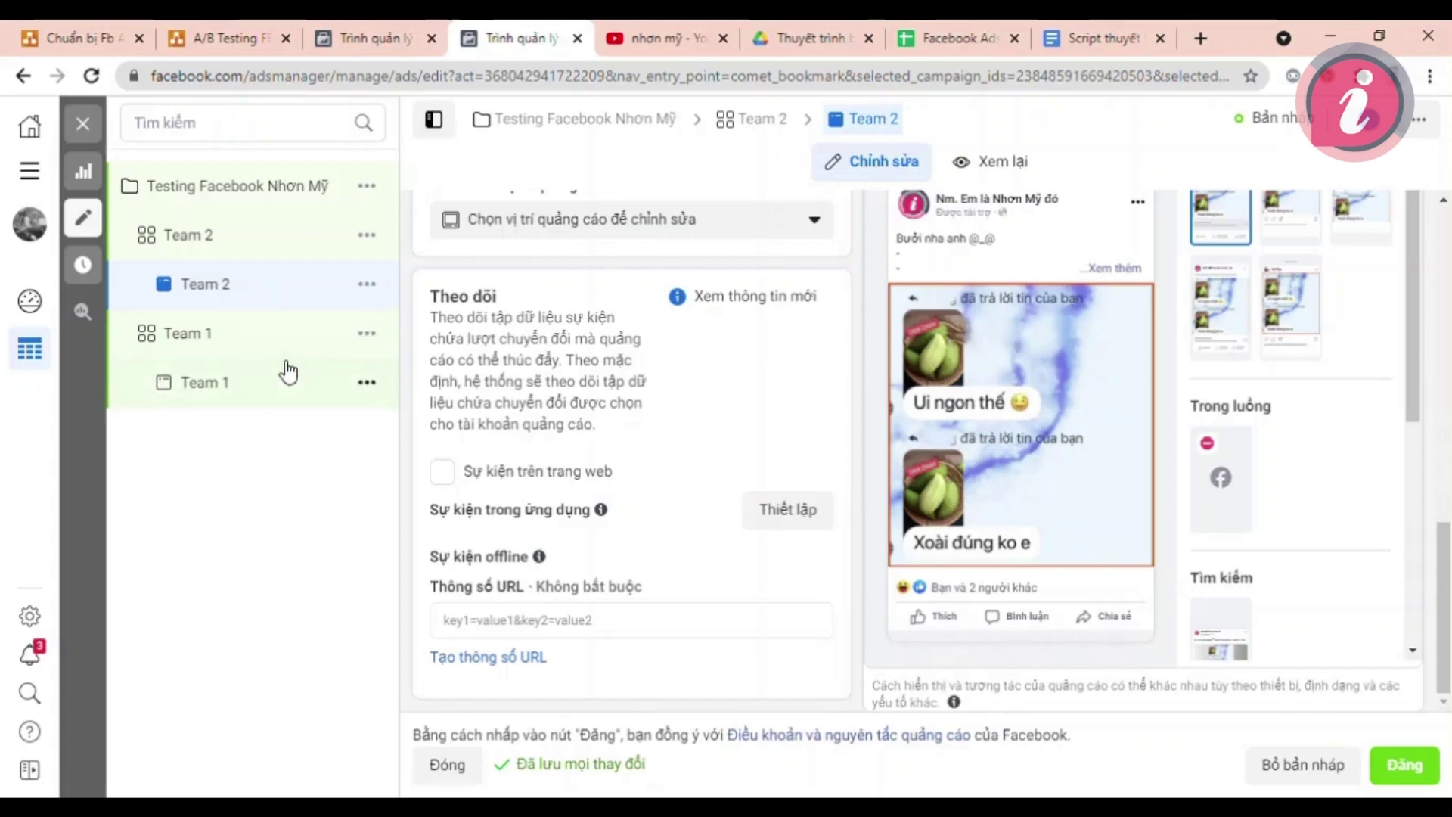
{"action": "scroll", "coordinate": [759, 363], "scroll_direction": "up", "scroll_amount": 10}
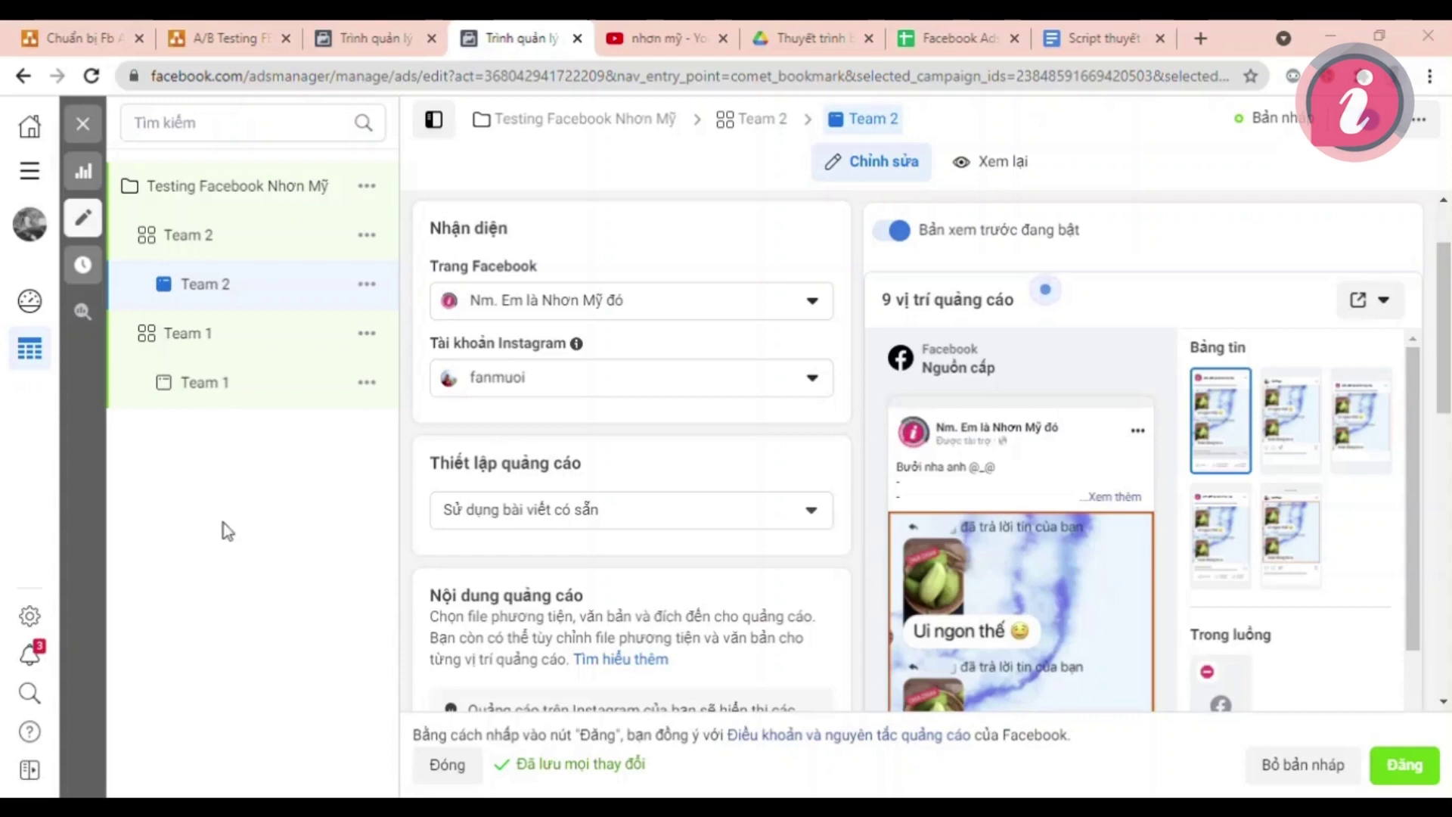
Switch to the "A/B Testing FB Ads" diagram in diagrams.net and examine how the ad sets branch into content and target tests.
{"action": "left_click", "coordinate": [221, 38]}
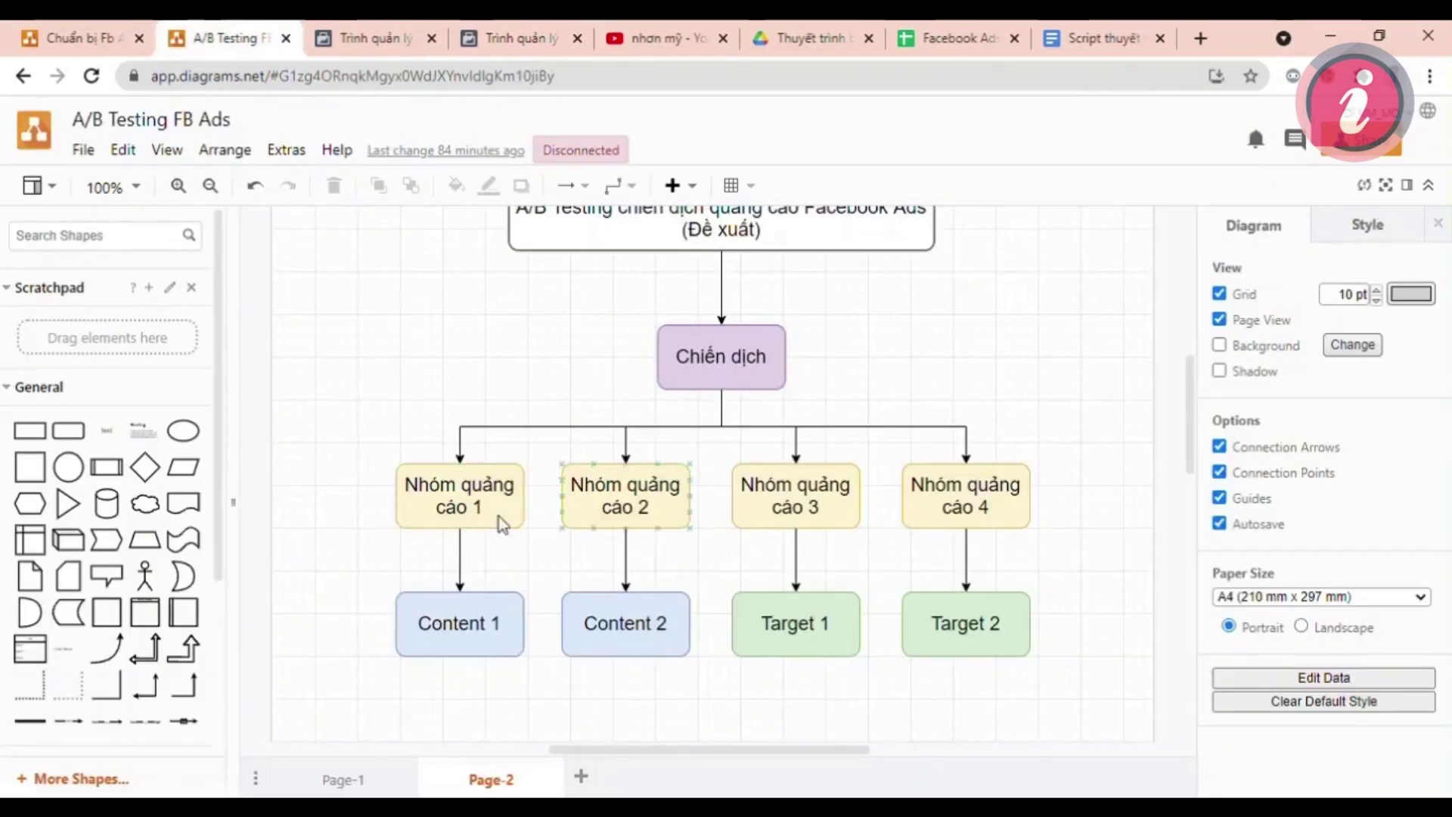
{"action": "left_click", "coordinate": [493, 631]}
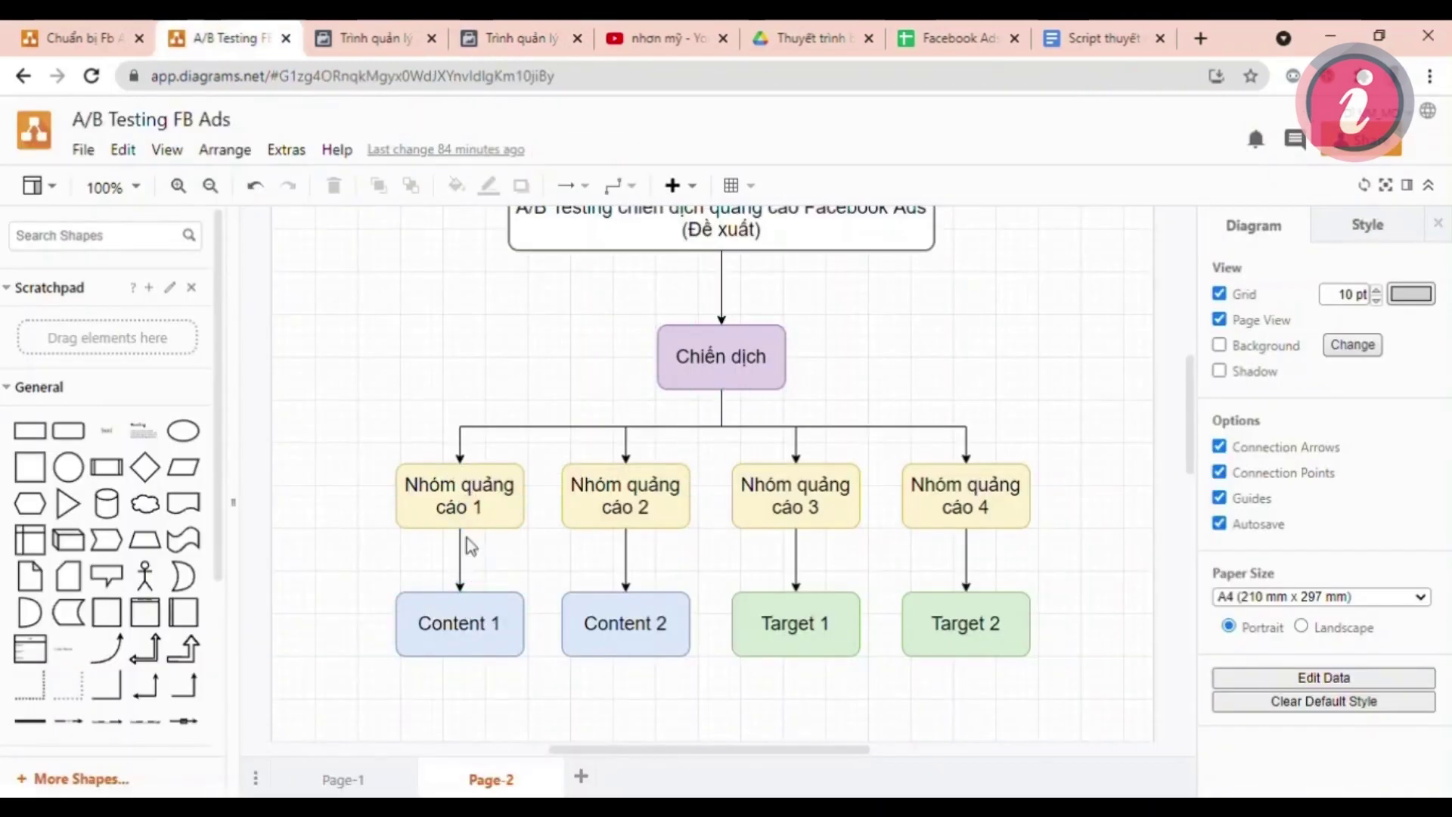
{"action": "left_click", "coordinate": [856, 617]}
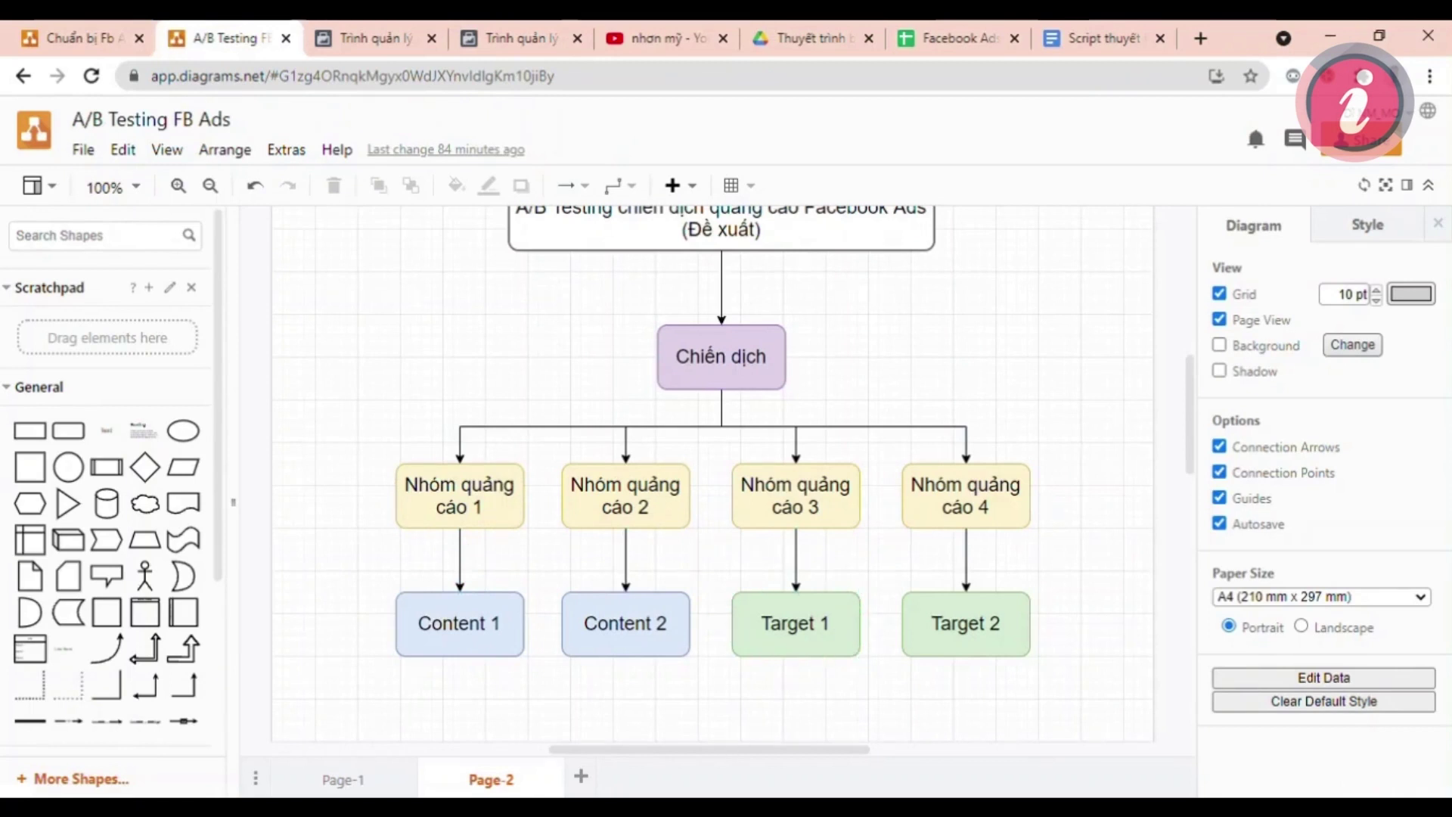
{"action": "left_click", "coordinate": [510, 616]}
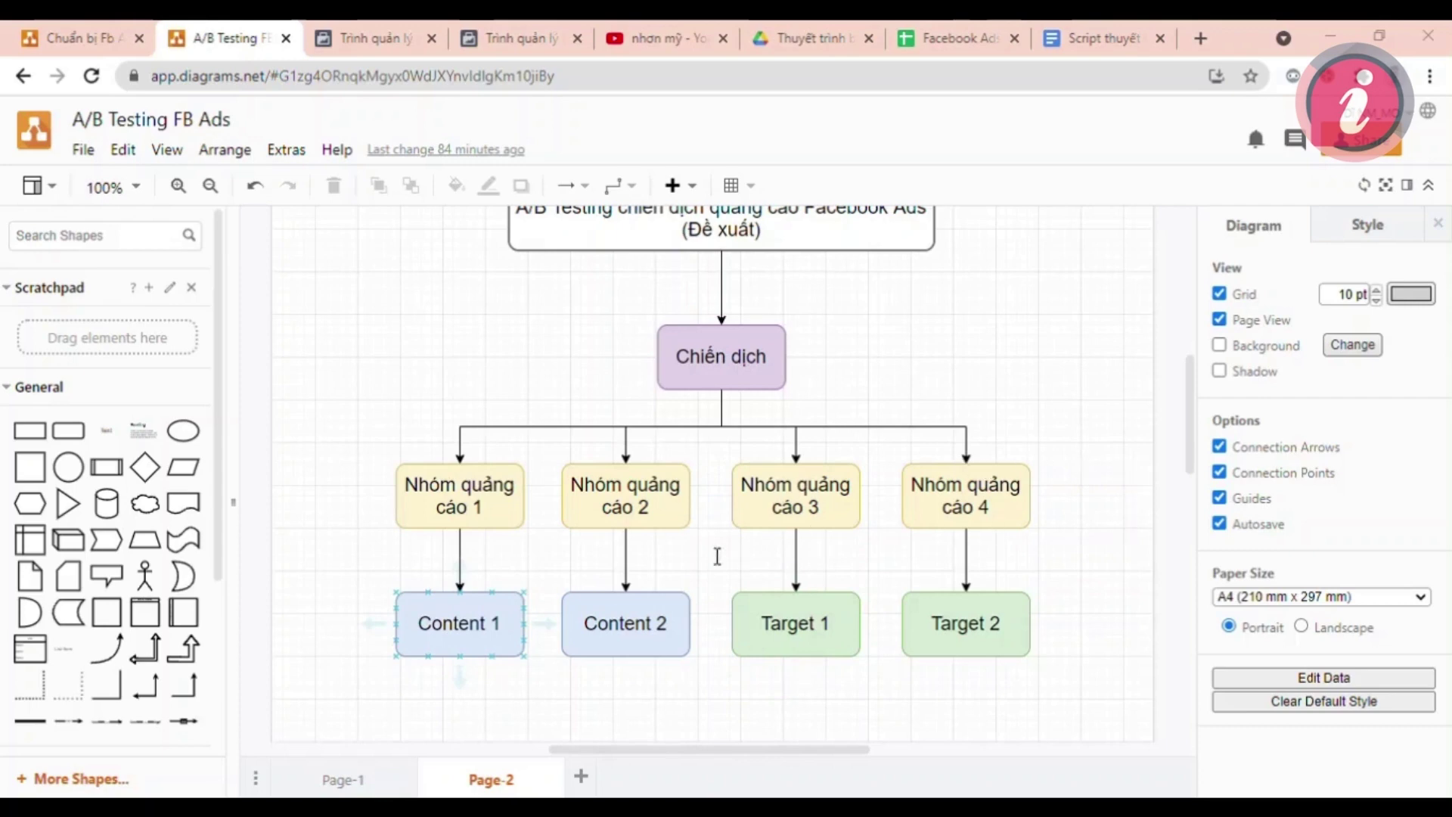
{"action": "left_click", "coordinate": [463, 652]}
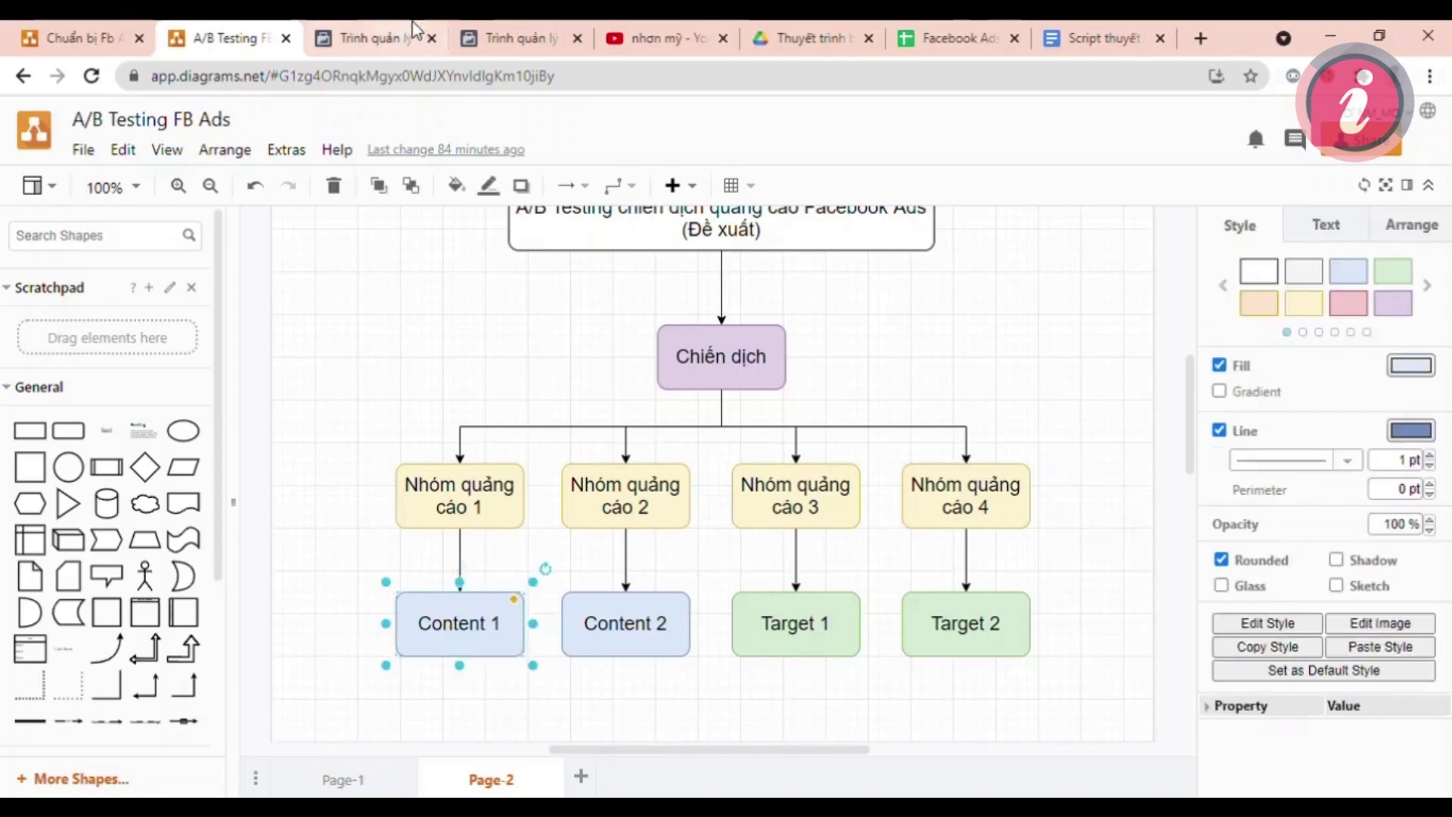
Return to Ads Manager and set the Team 1 ad set's end date to 16/10/2021.
{"action": "left_click", "coordinate": [415, 32]}
{"action": "left_click", "coordinate": [502, 38]}
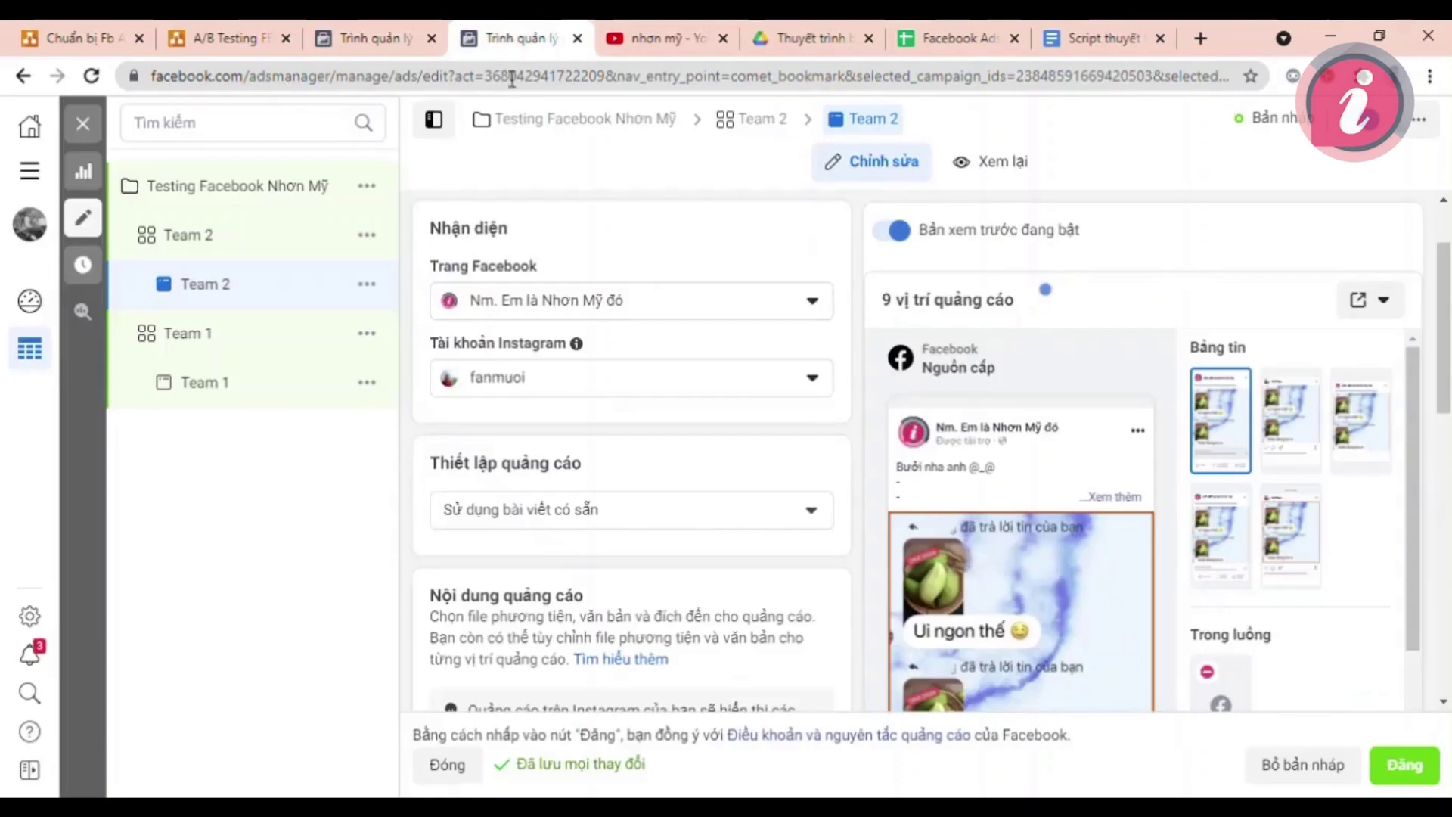
{"action": "left_click", "coordinate": [287, 393]}
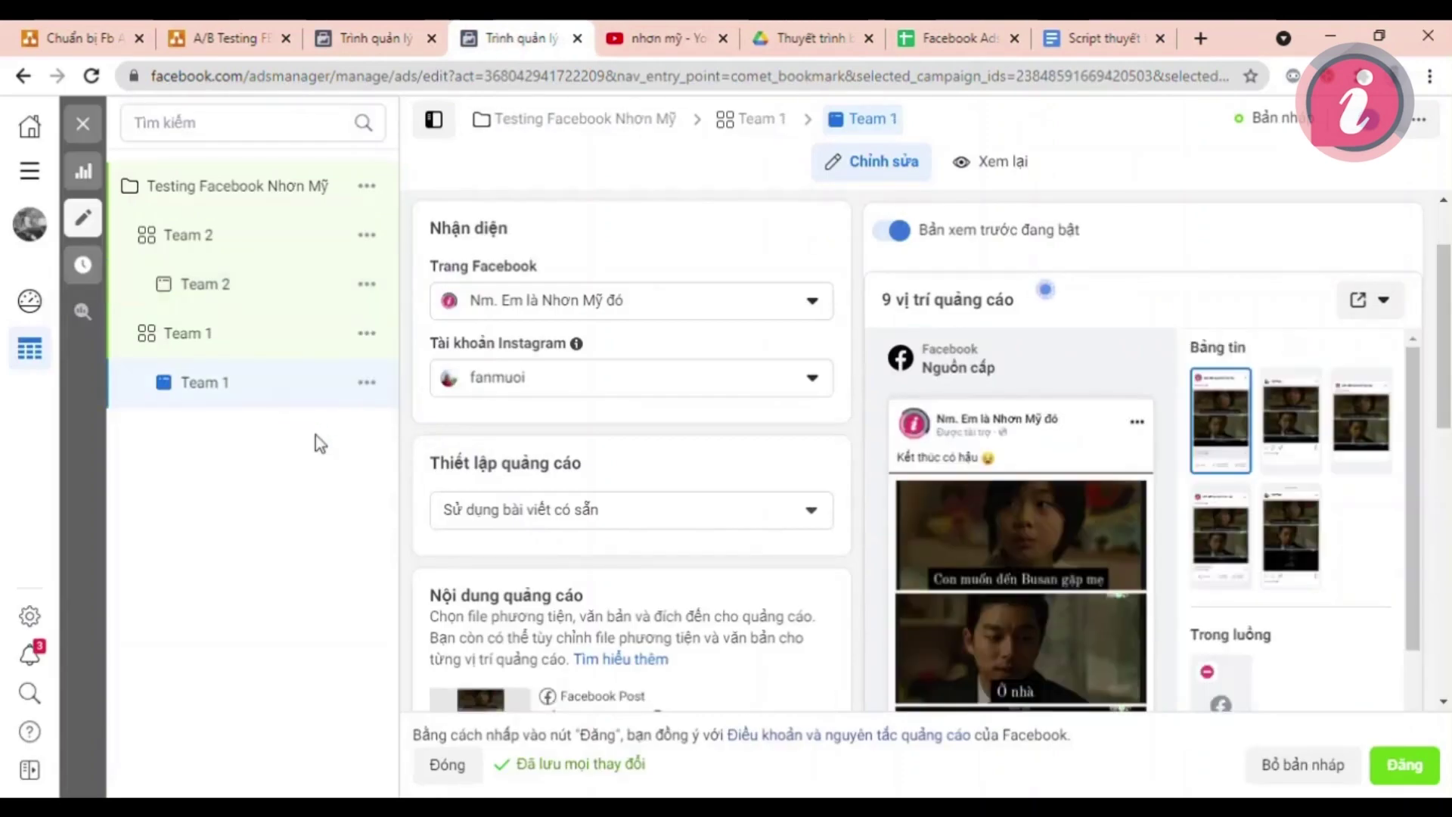
{"action": "left_click", "coordinate": [250, 340]}
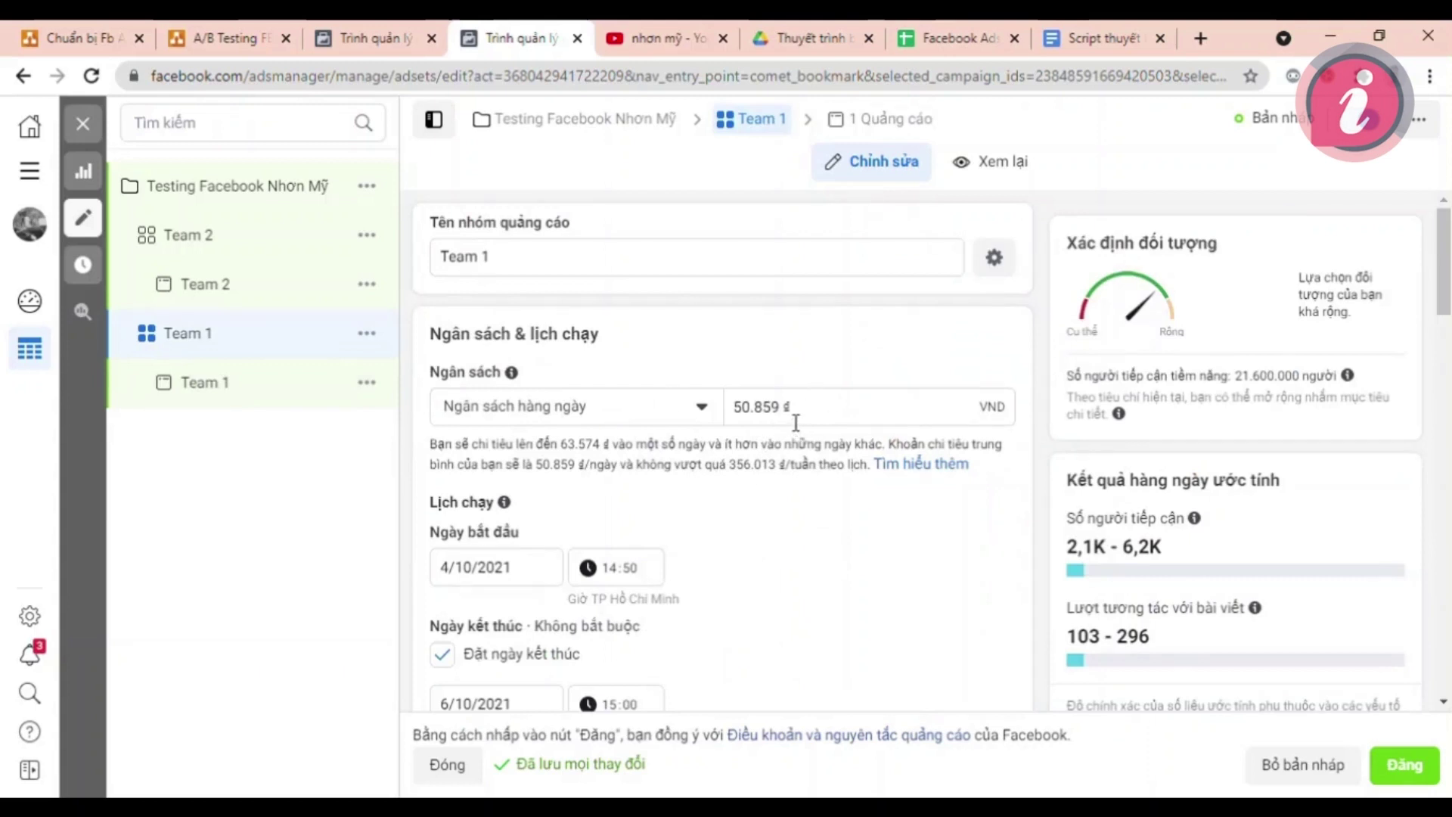
{"action": "scroll", "coordinate": [779, 454], "scroll_direction": "down", "scroll_amount": 3}
{"action": "left_click", "coordinate": [522, 500]}
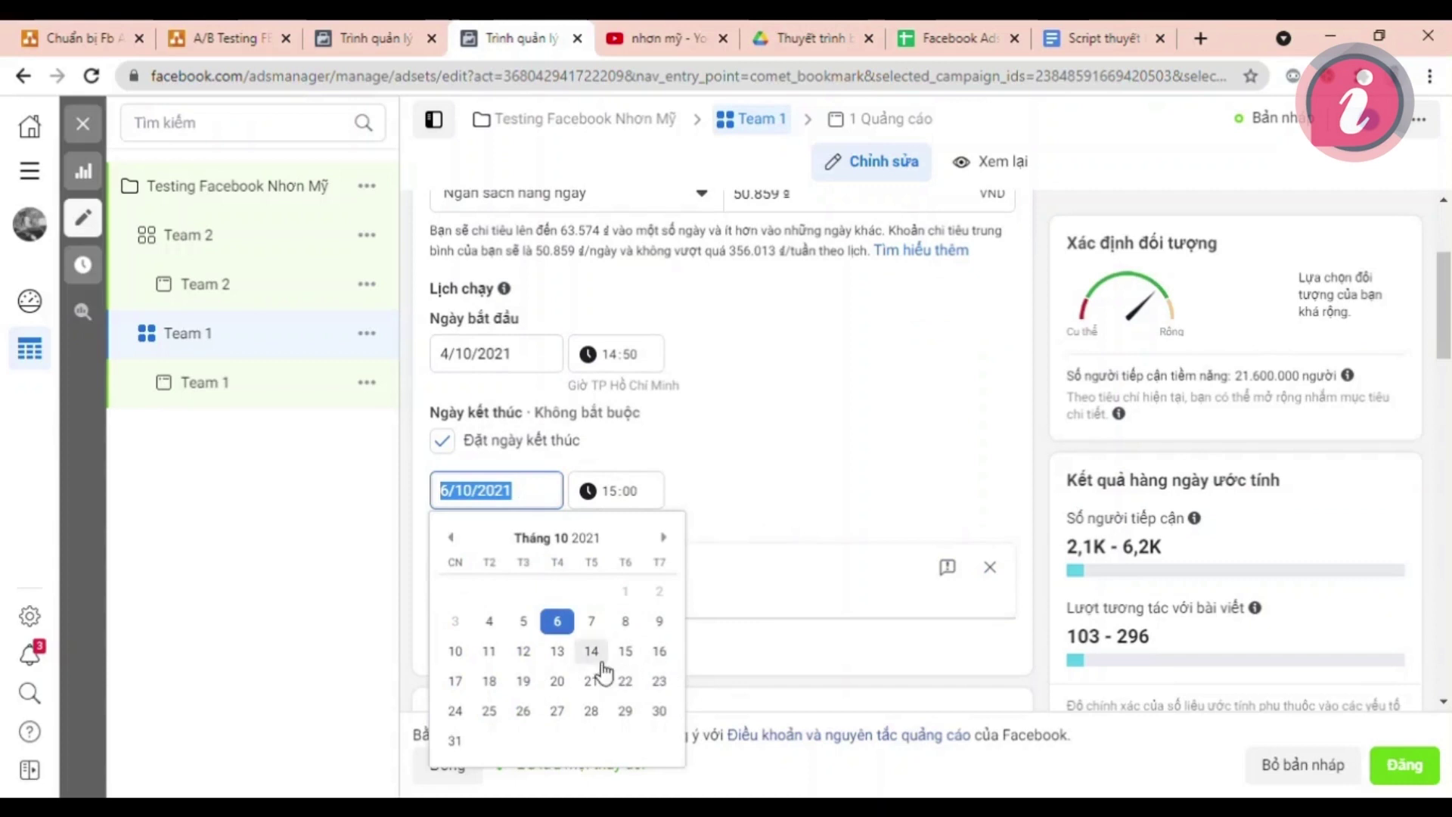
{"action": "left_click", "coordinate": [660, 652]}
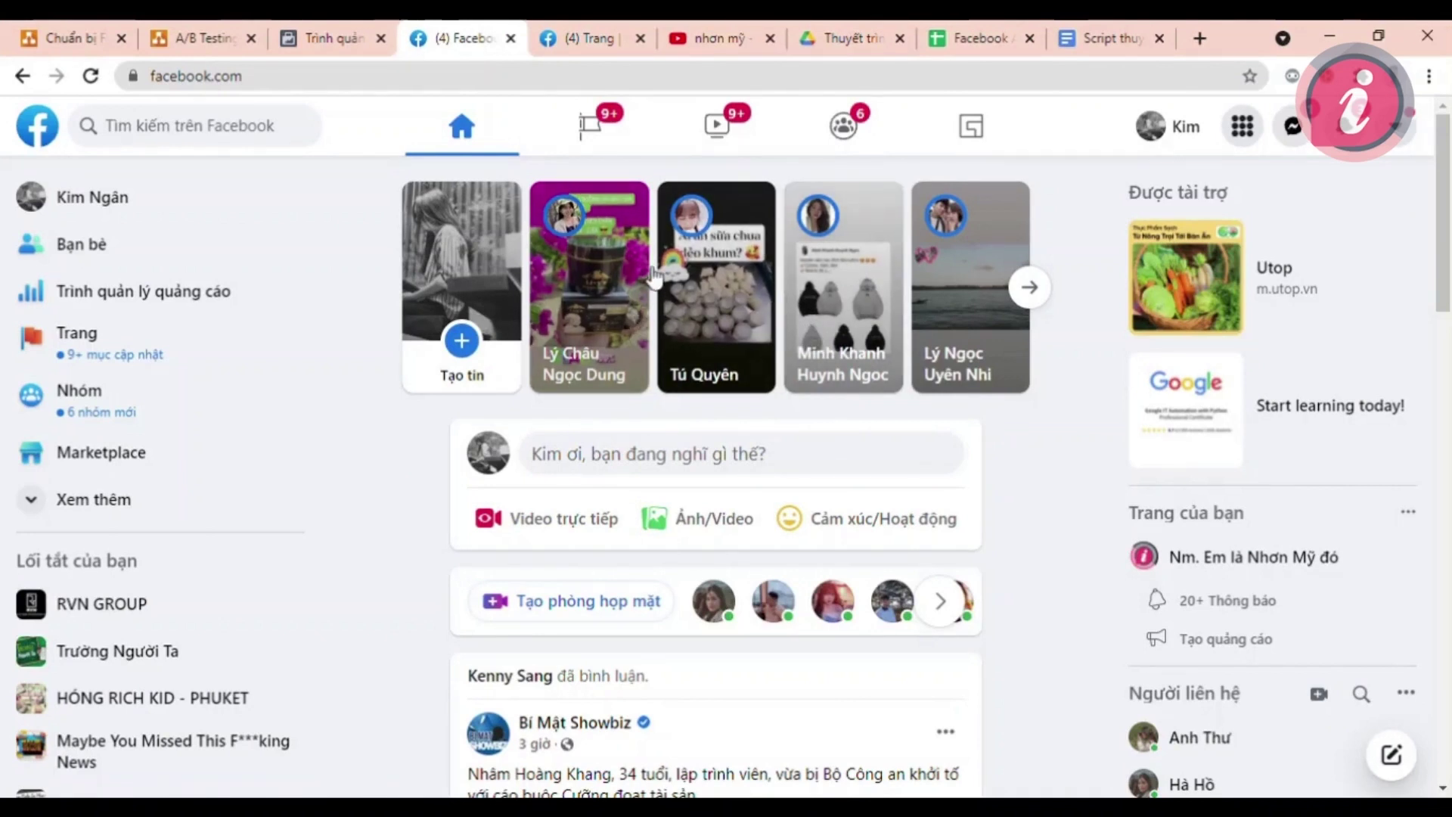
Open Ads Manager from the Facebook home page and create a new campaign with the Lượt tương tác objective and Tương tác với bài viết engagement type.
{"action": "left_click", "coordinate": [248, 289]}
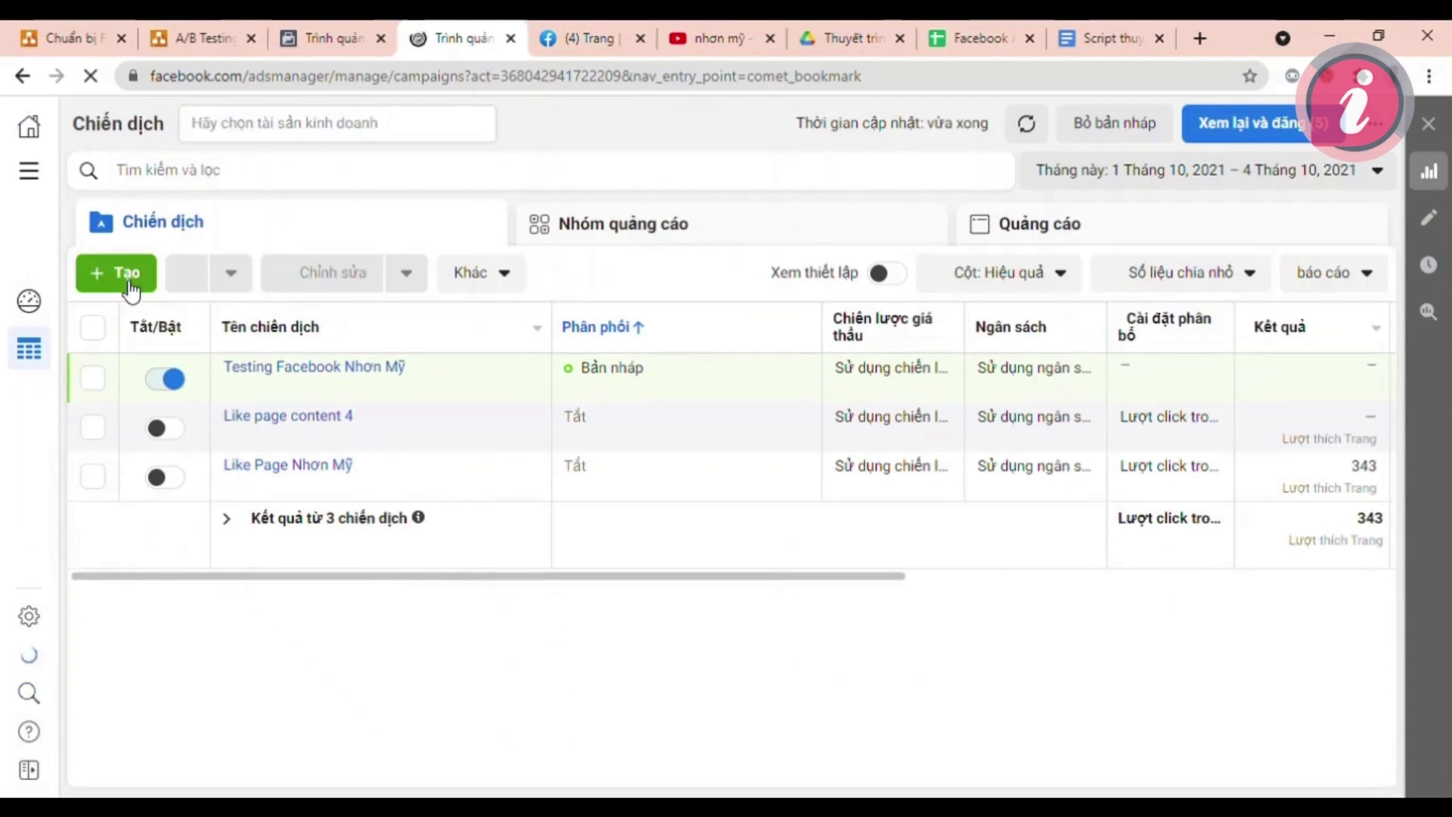
{"action": "left_click", "coordinate": [128, 286]}
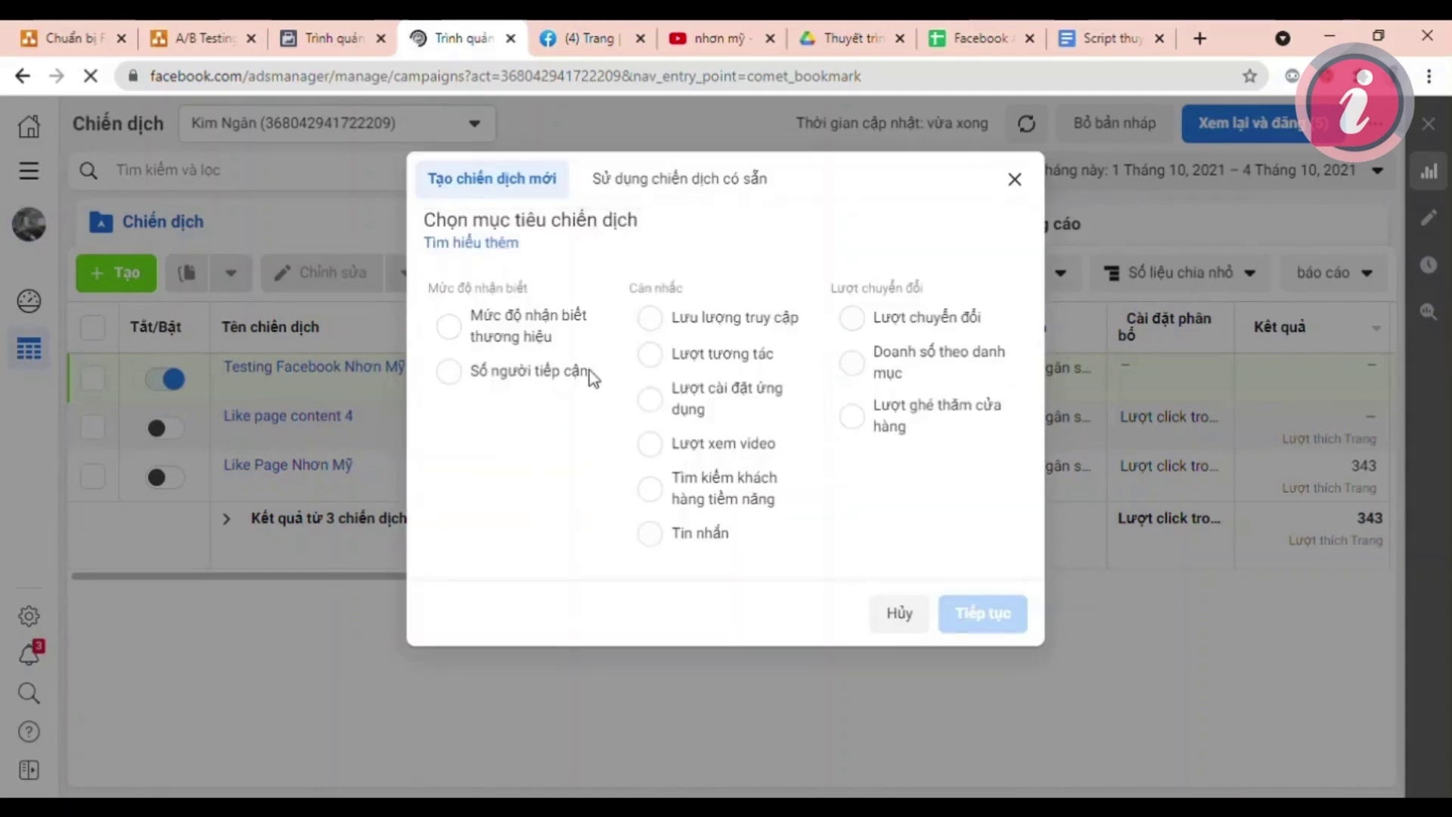
{"action": "left_click", "coordinate": [674, 380]}
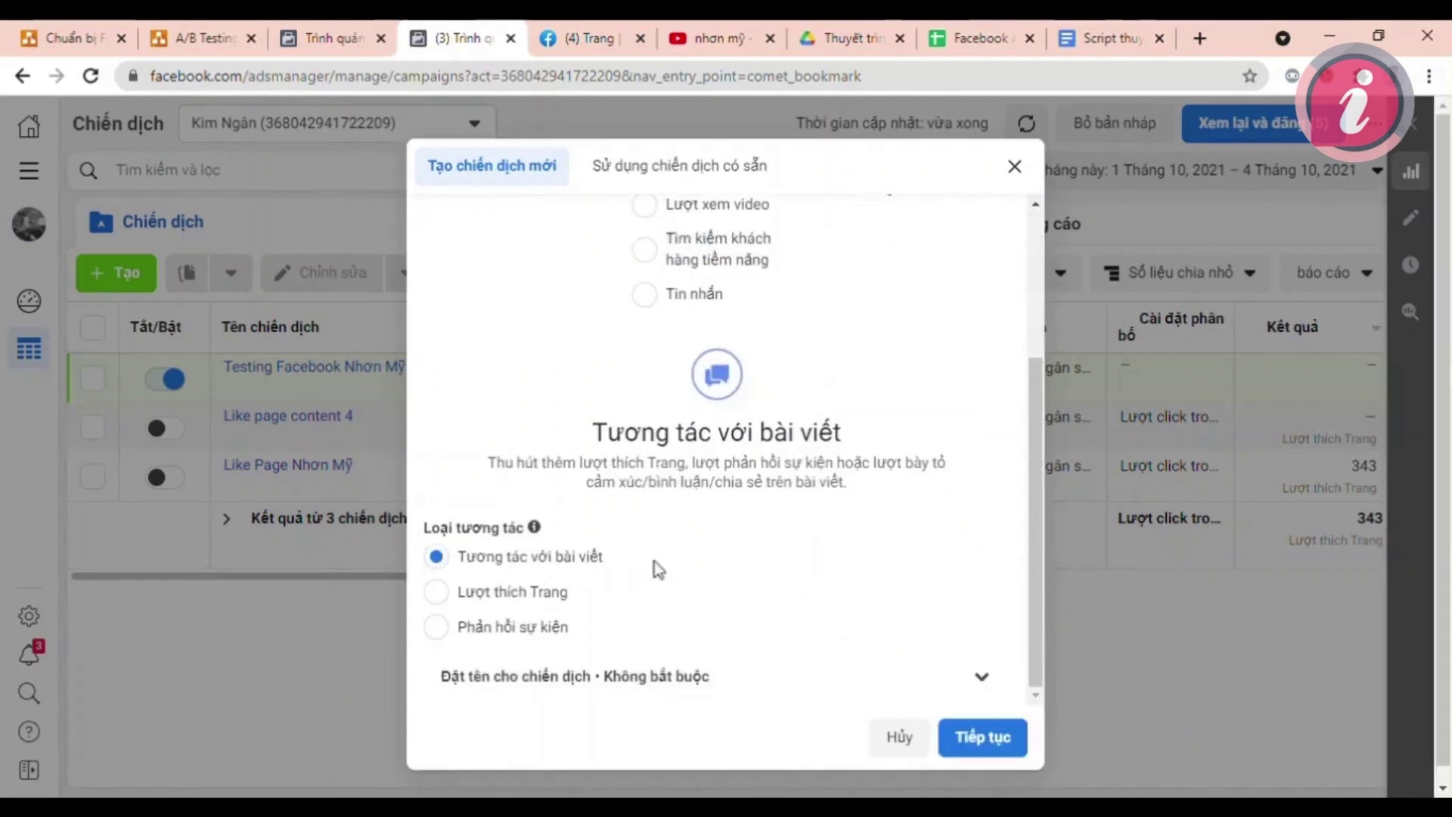
{"action": "scroll", "coordinate": [707, 552], "scroll_direction": "up", "scroll_amount": 3}
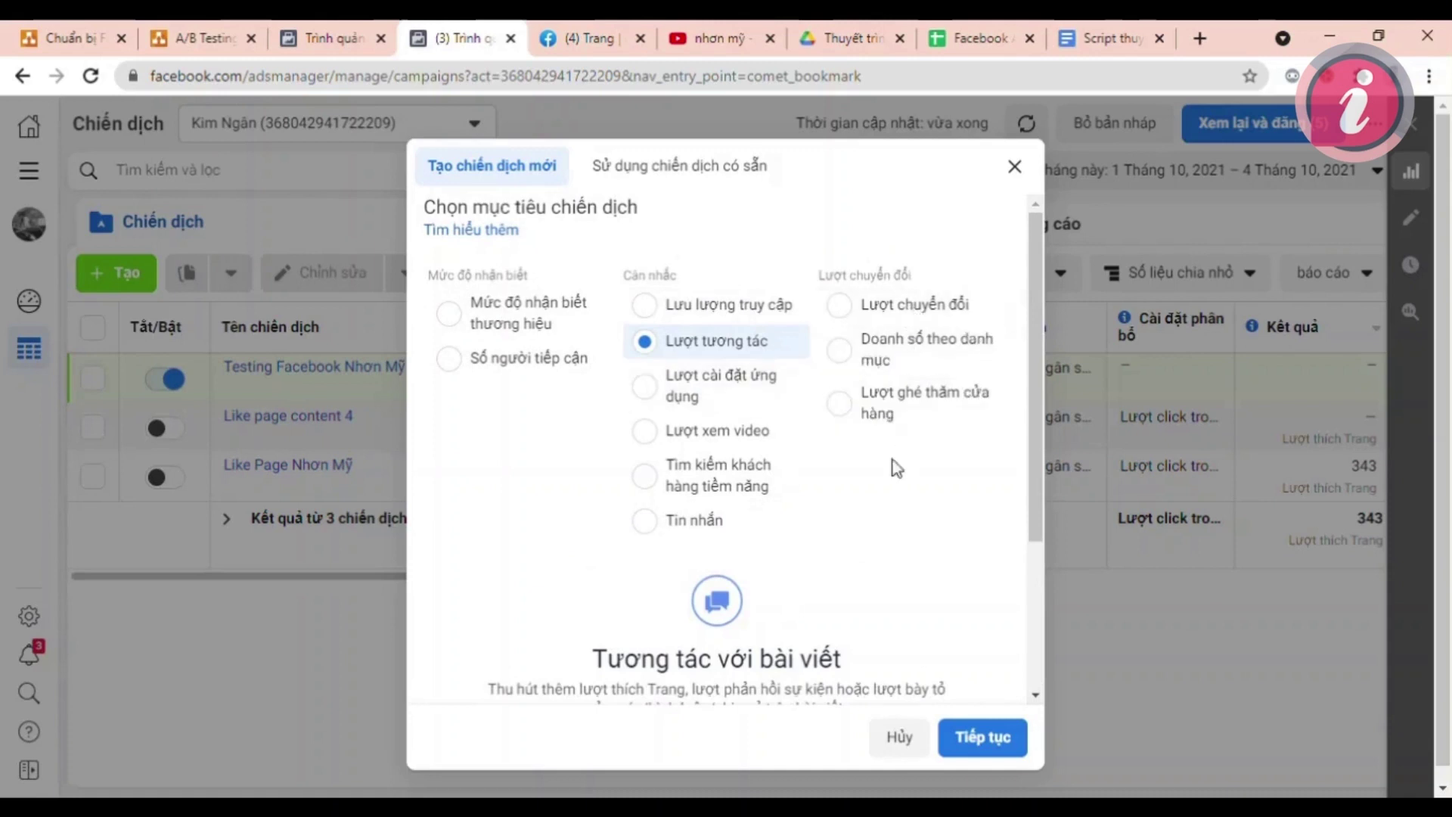
{"action": "scroll", "coordinate": [817, 567], "scroll_direction": "down", "scroll_amount": 3}
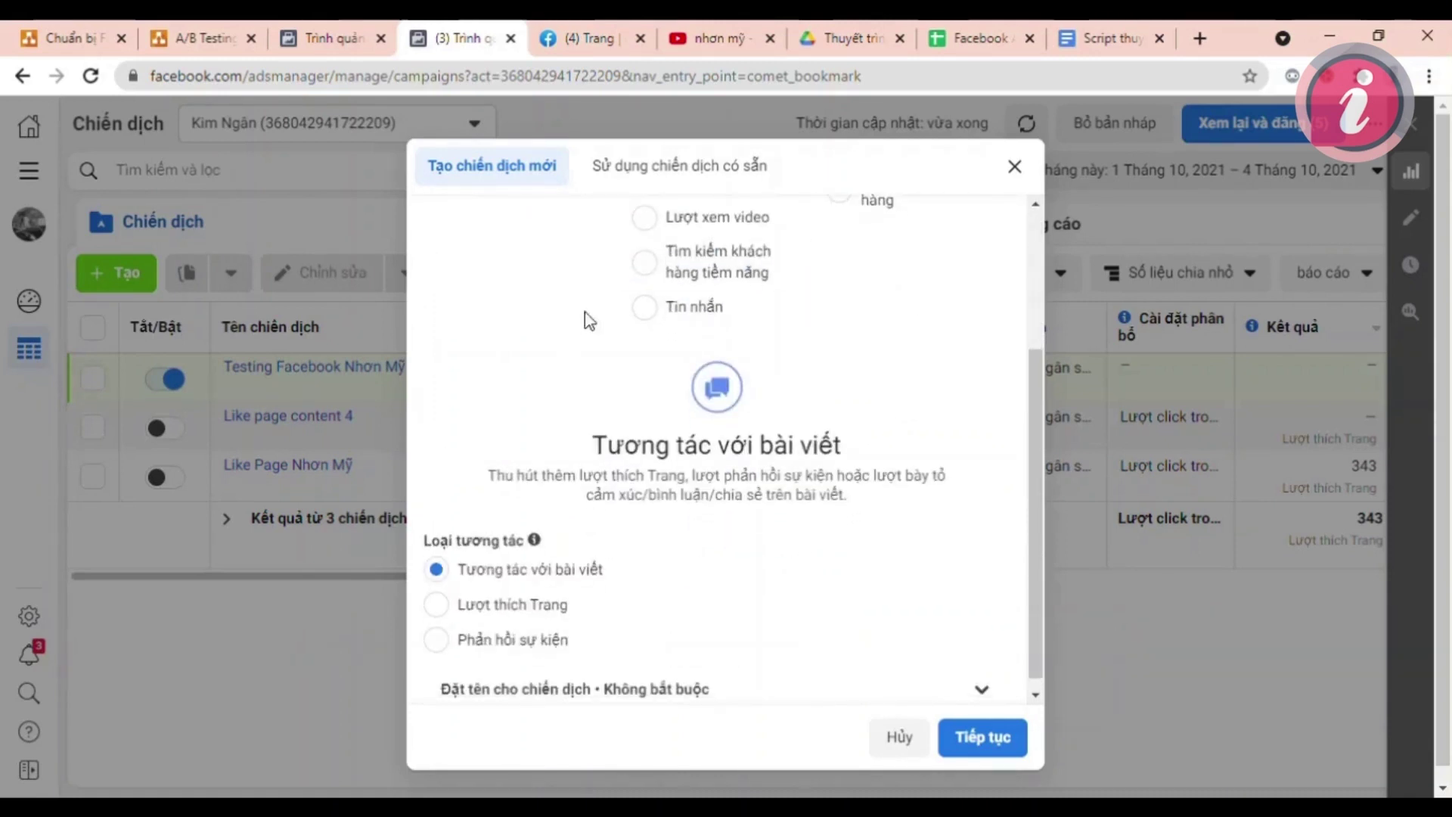
{"action": "left_click", "coordinate": [1006, 749]}
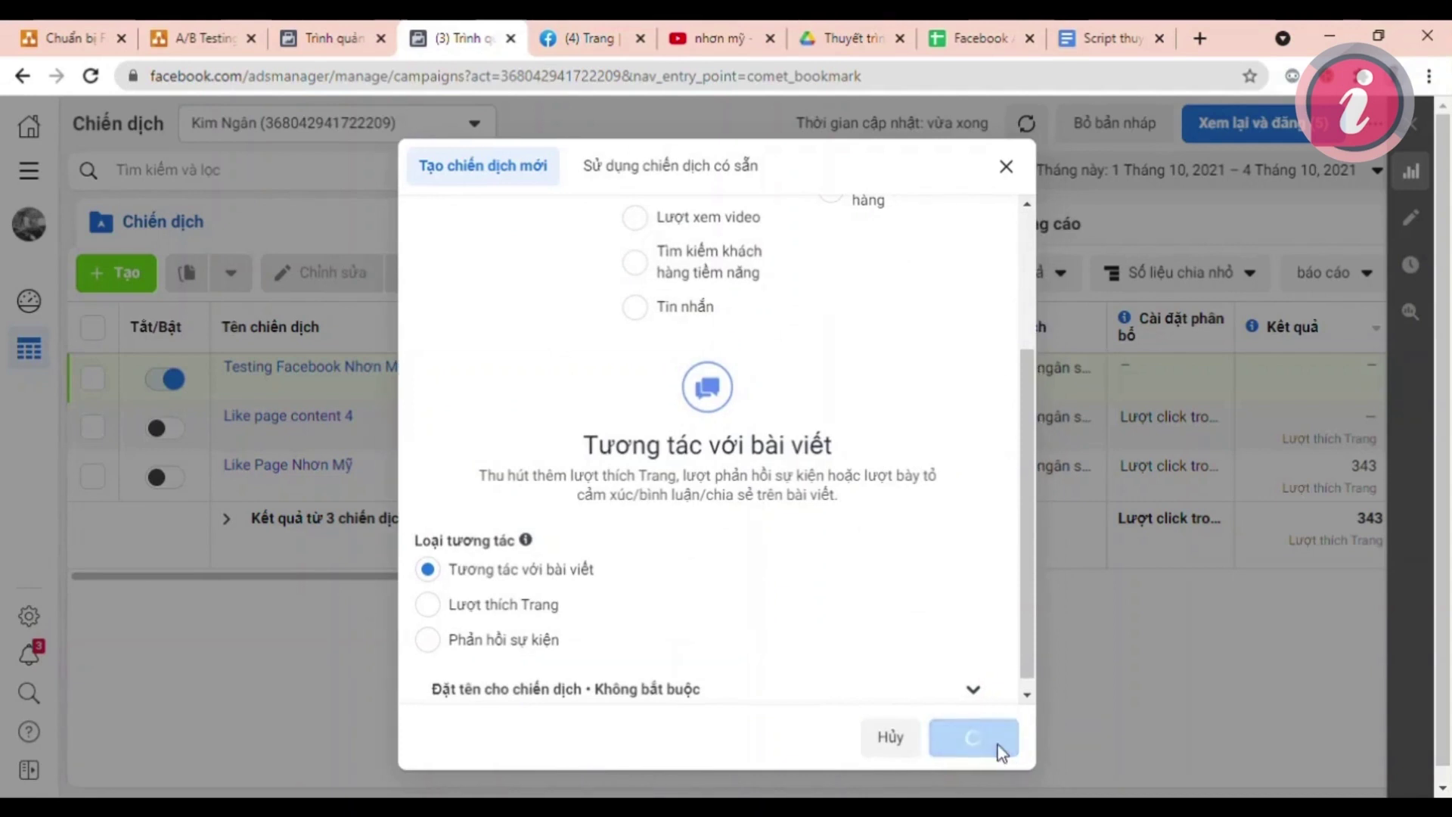